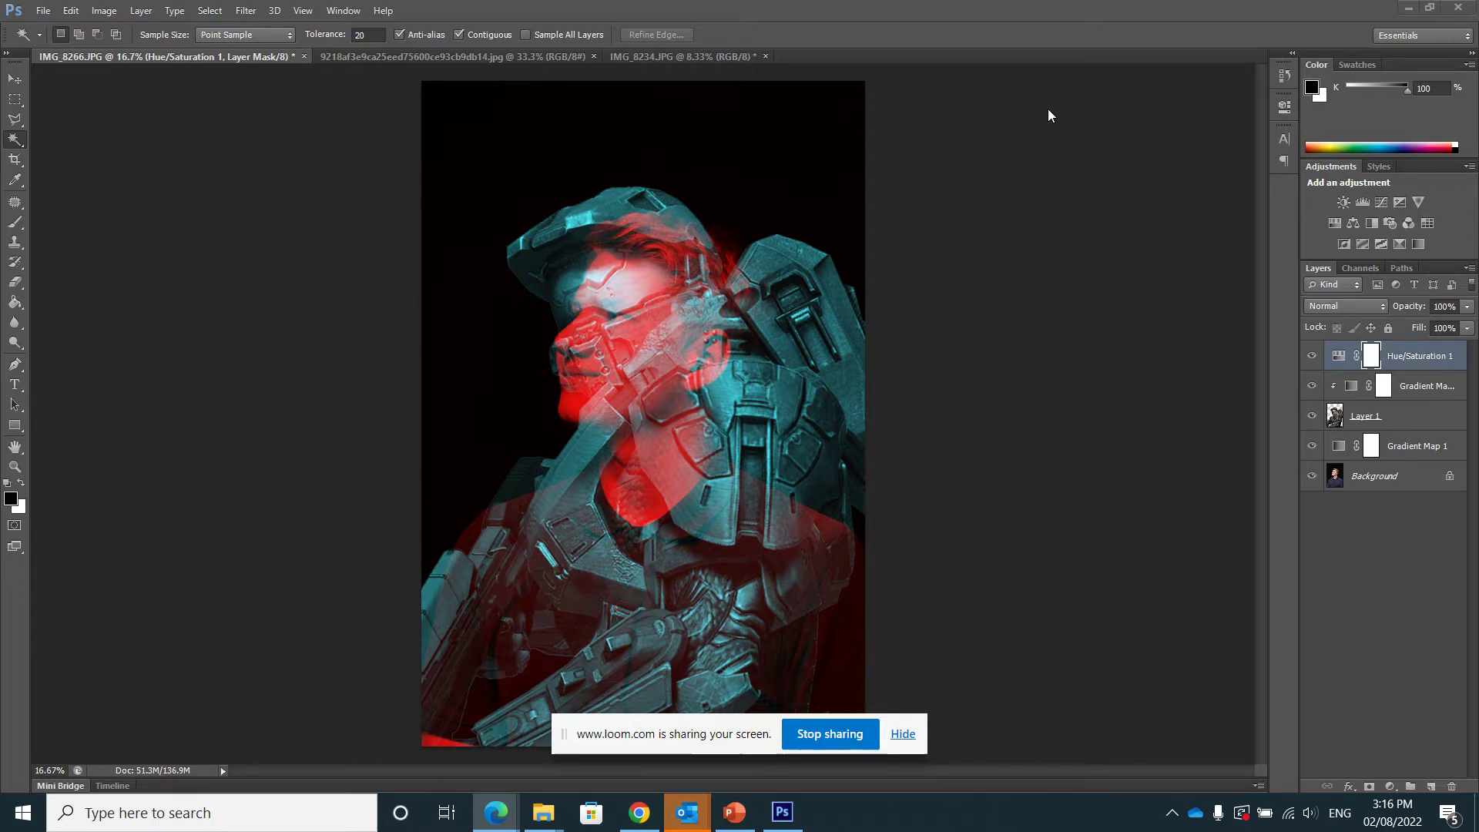
Step: Arrange the three open documents side by side with Tile All Vertically
click(550, 52)
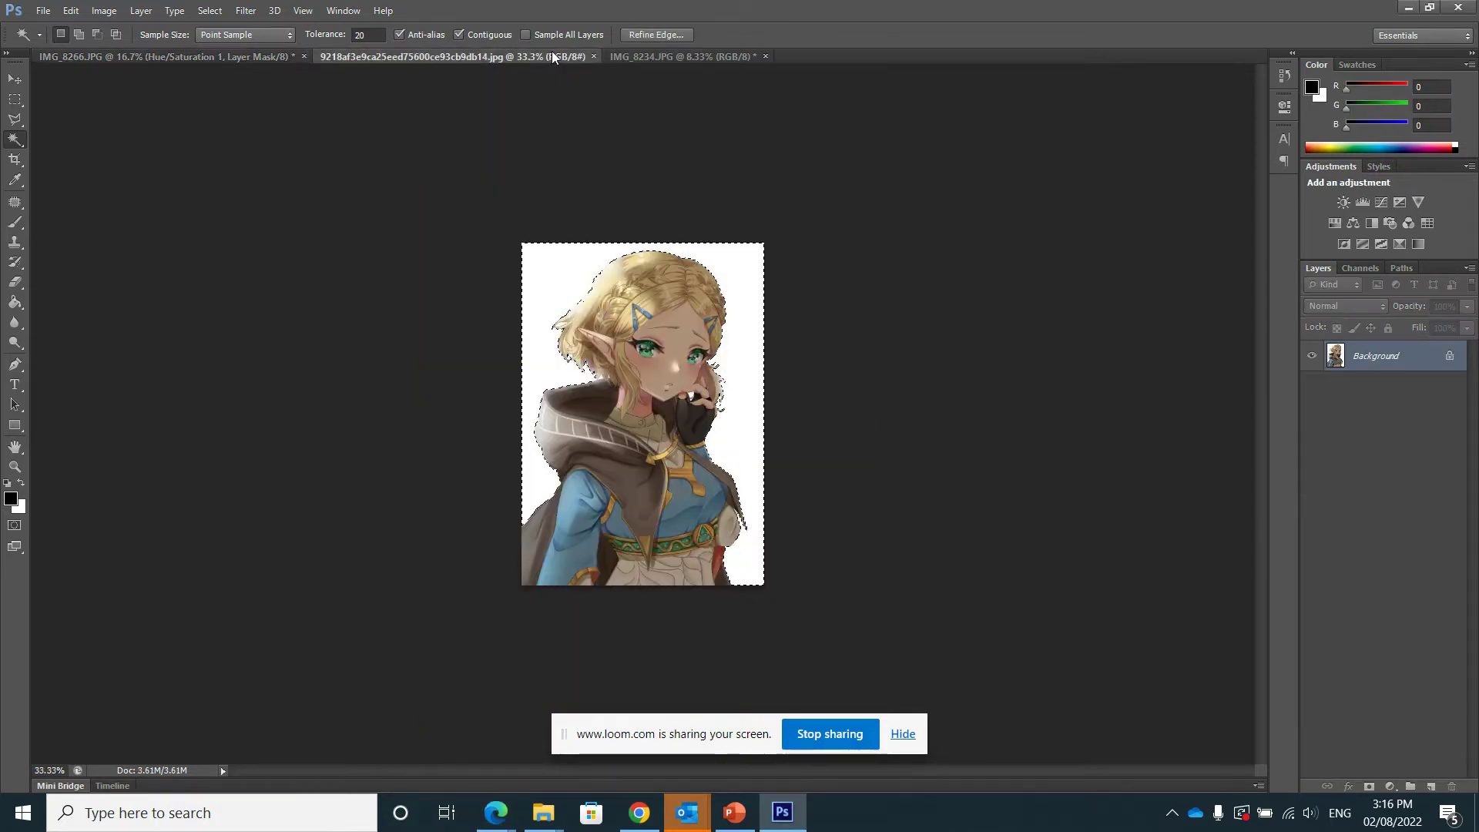
click(263, 57)
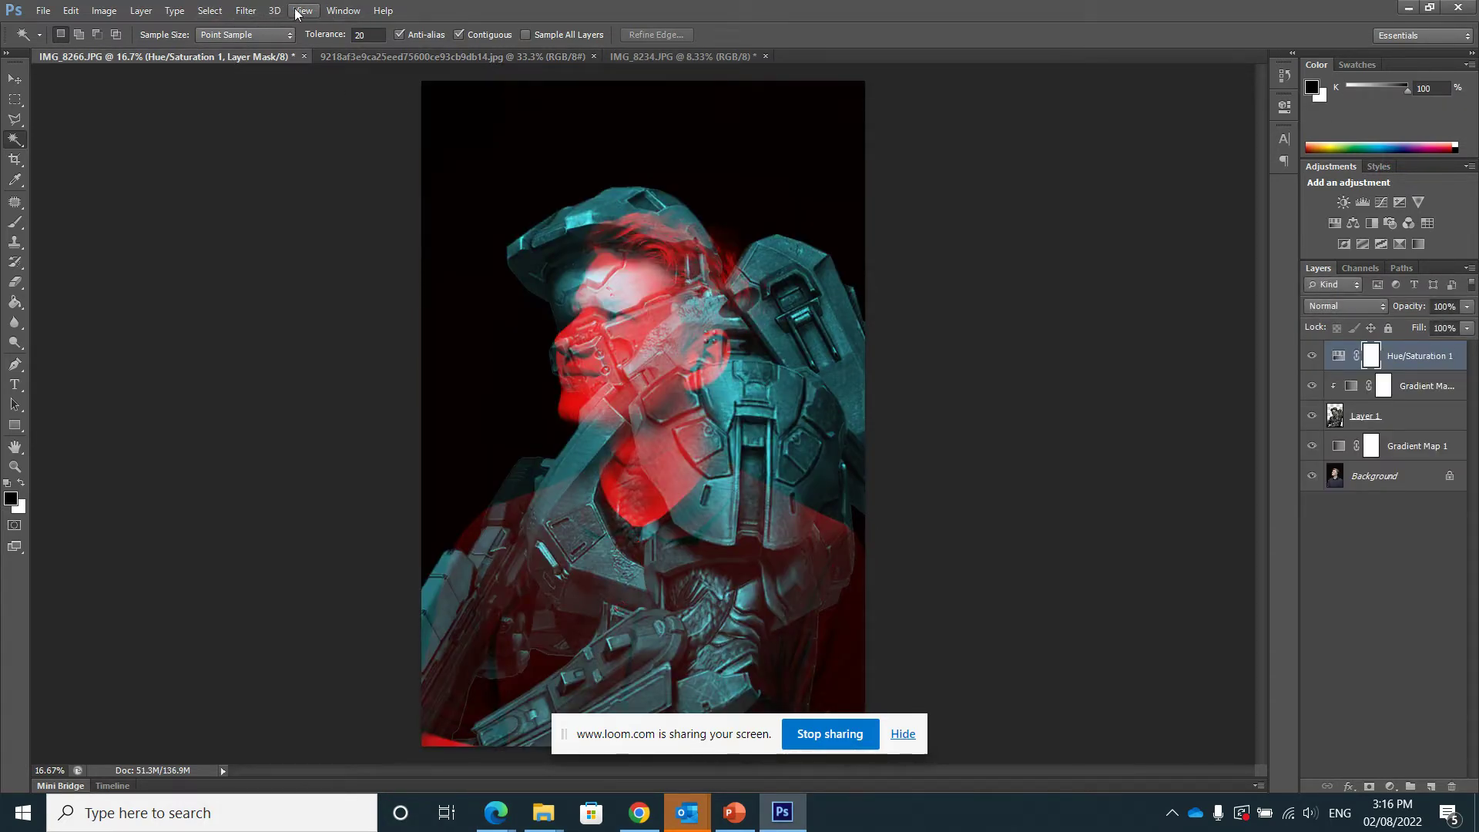
click(342, 10)
mouse_move(359, 31)
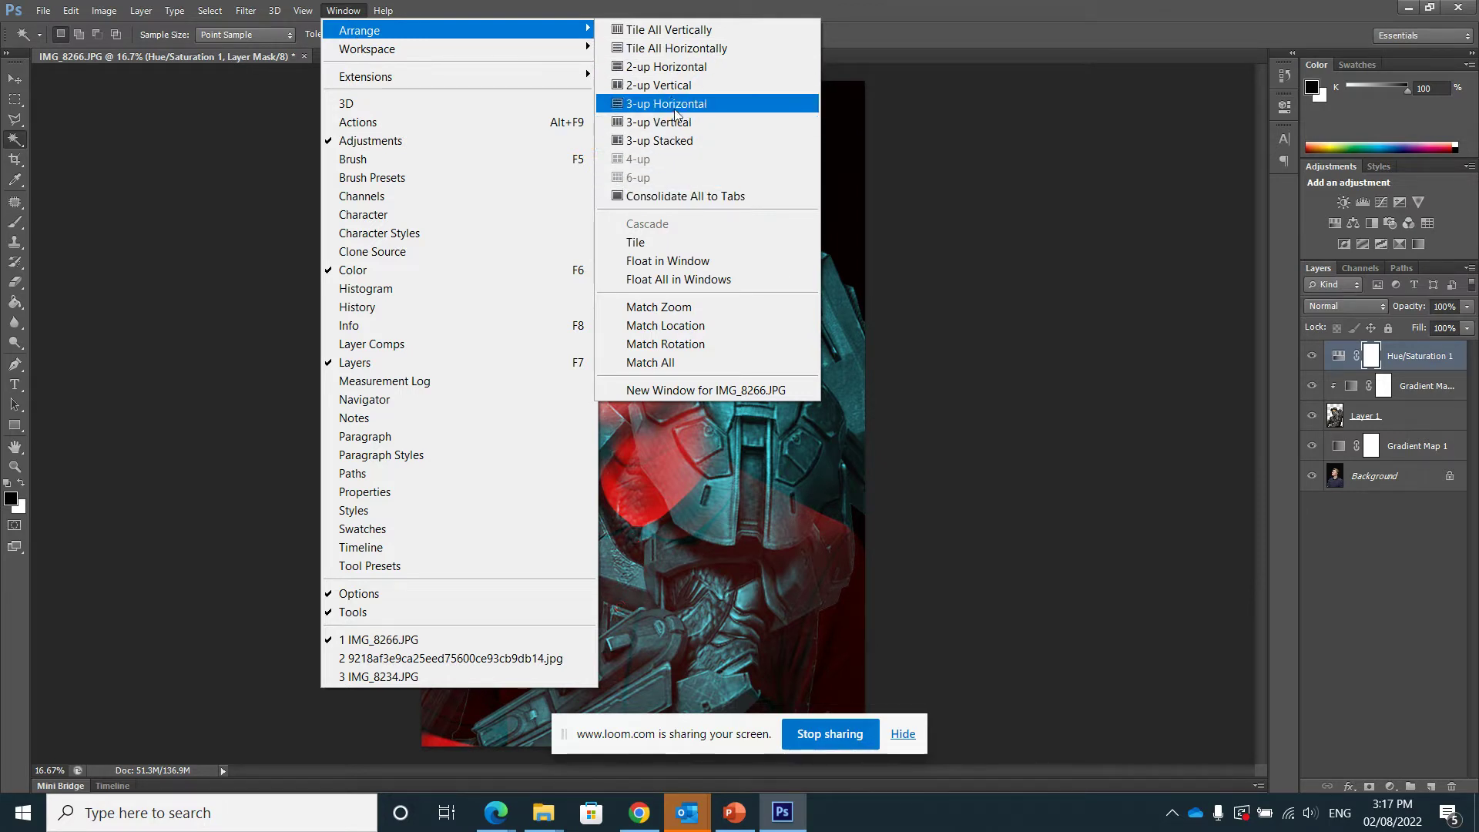
click(680, 32)
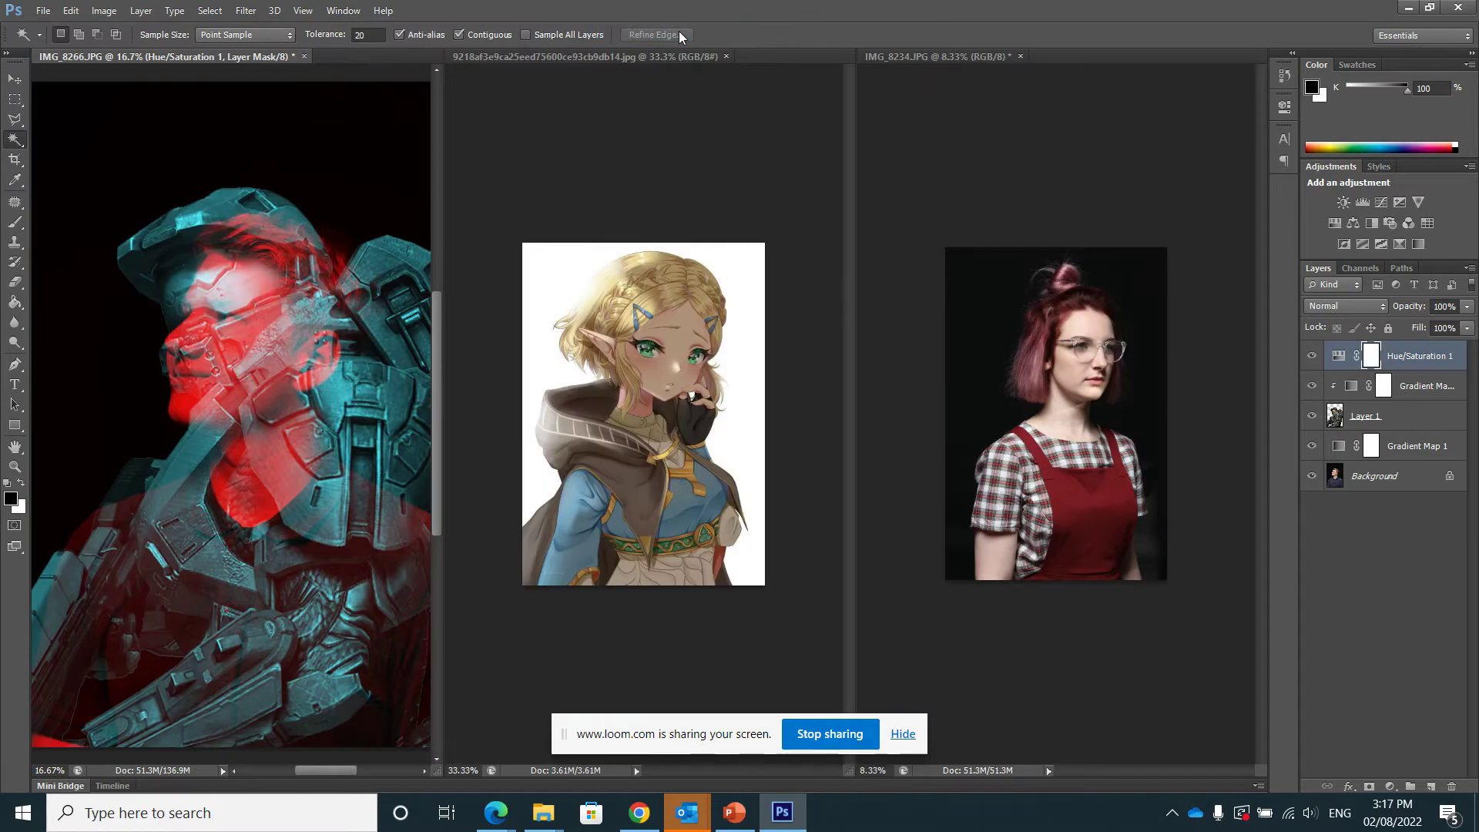
Step: Float all open documents in separate windows
click(343, 10)
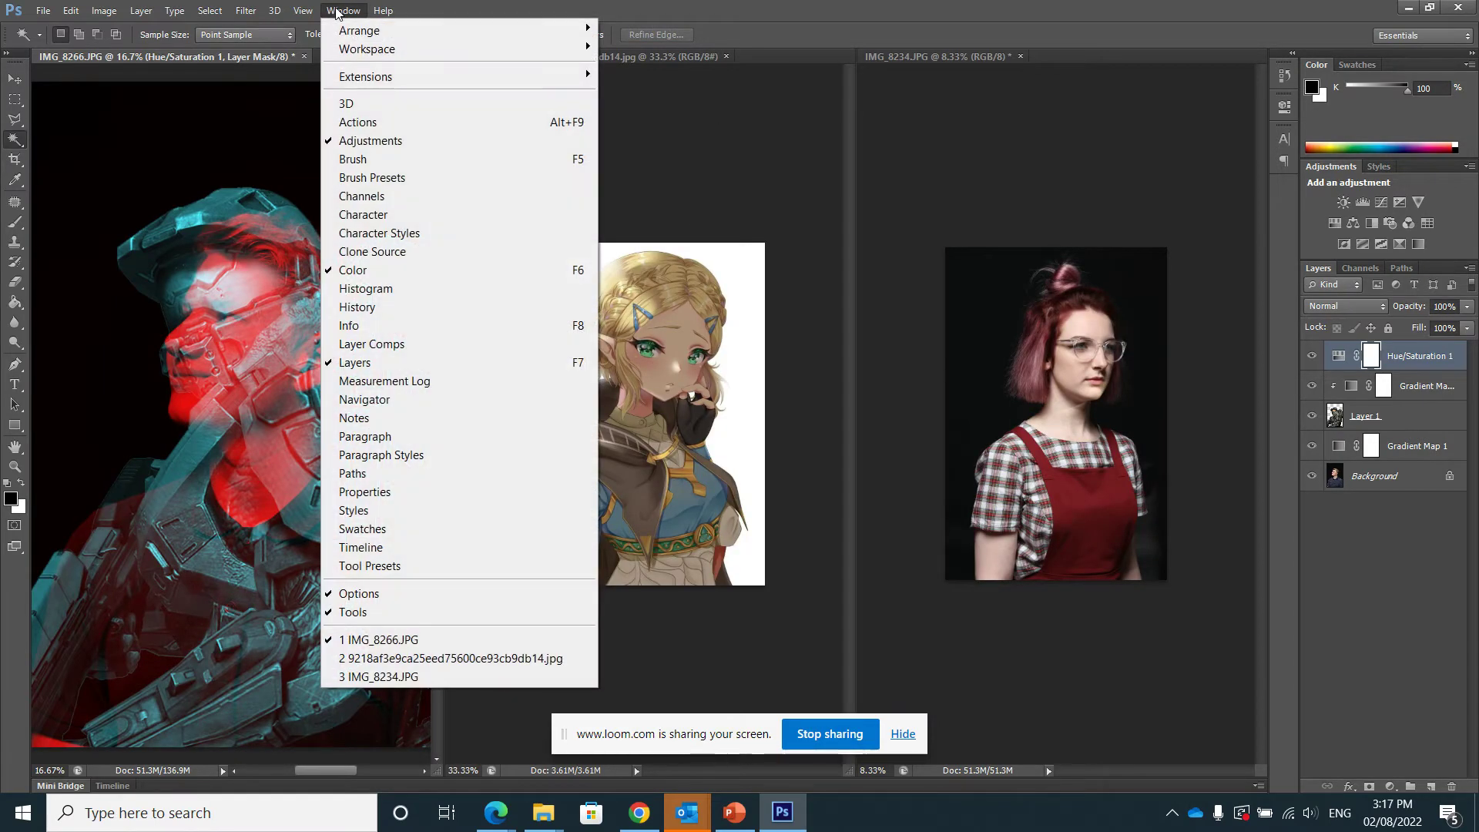
mouse_move(373, 30)
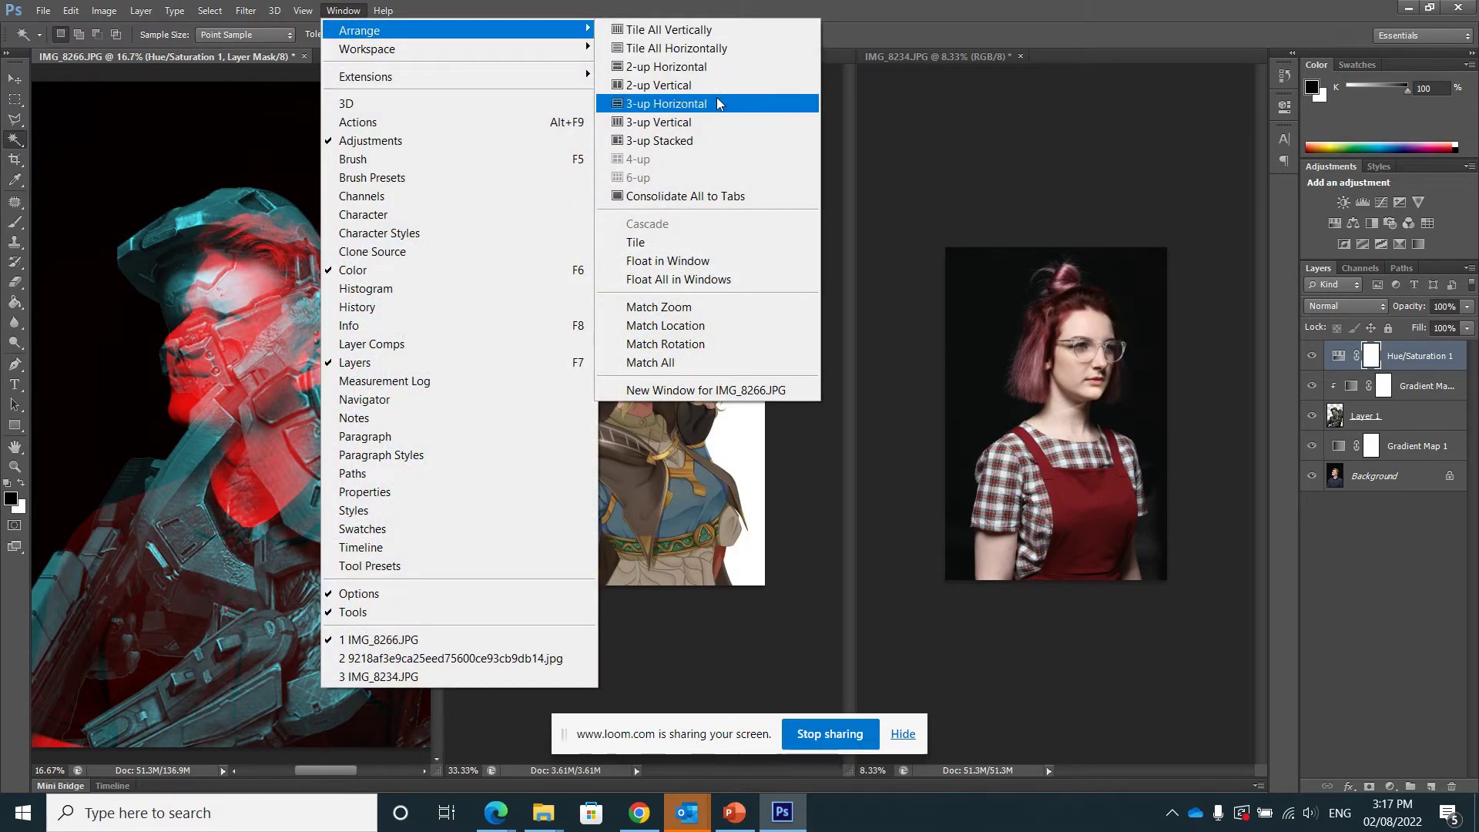
click(714, 277)
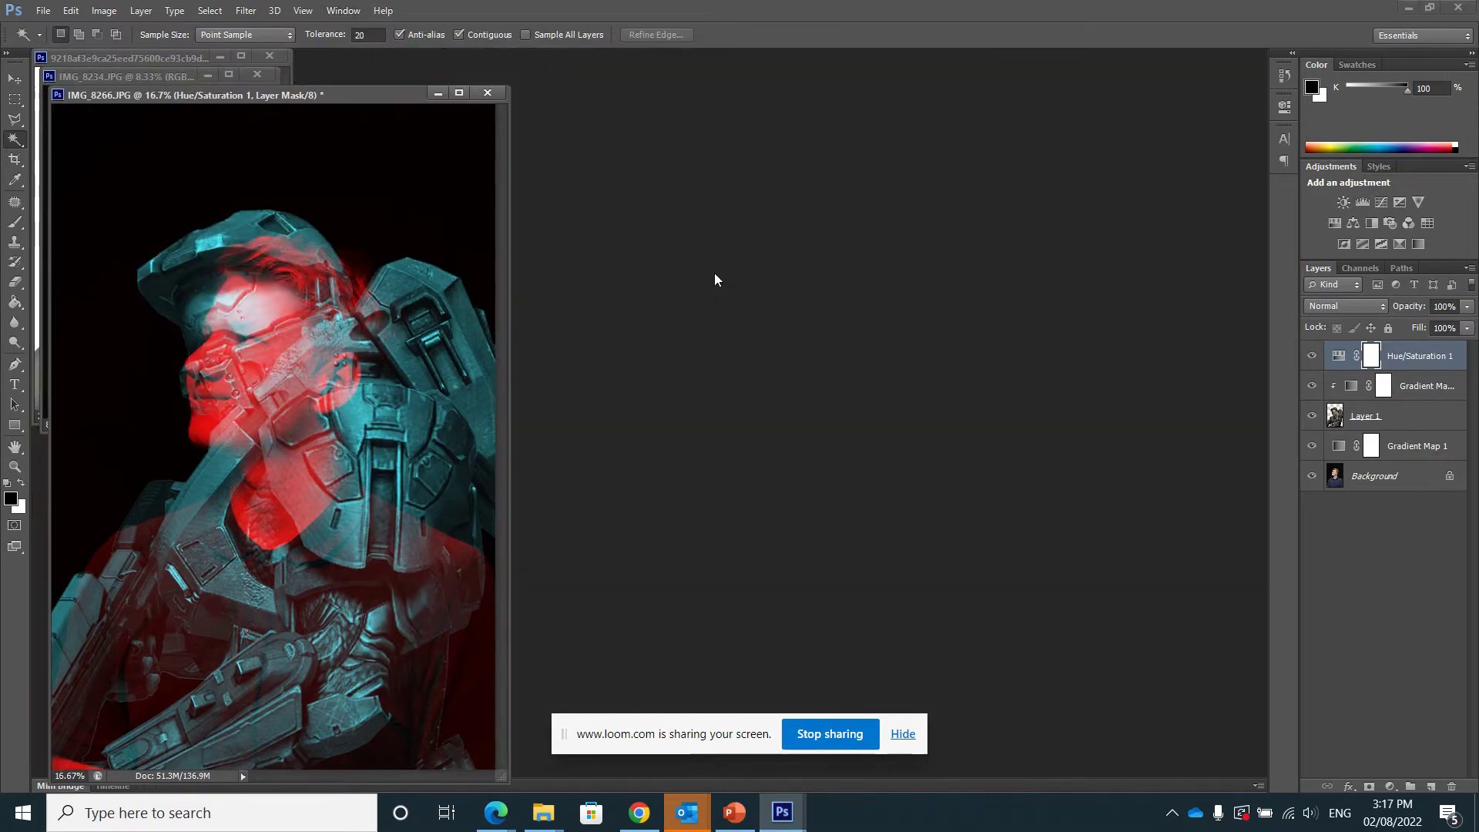
Step: Spread out the floating document windows so all three are visible, enlarging the IMG_8234.JPG window and its view beside IMG_8266.JPG
drag(358, 89, 1101, 67)
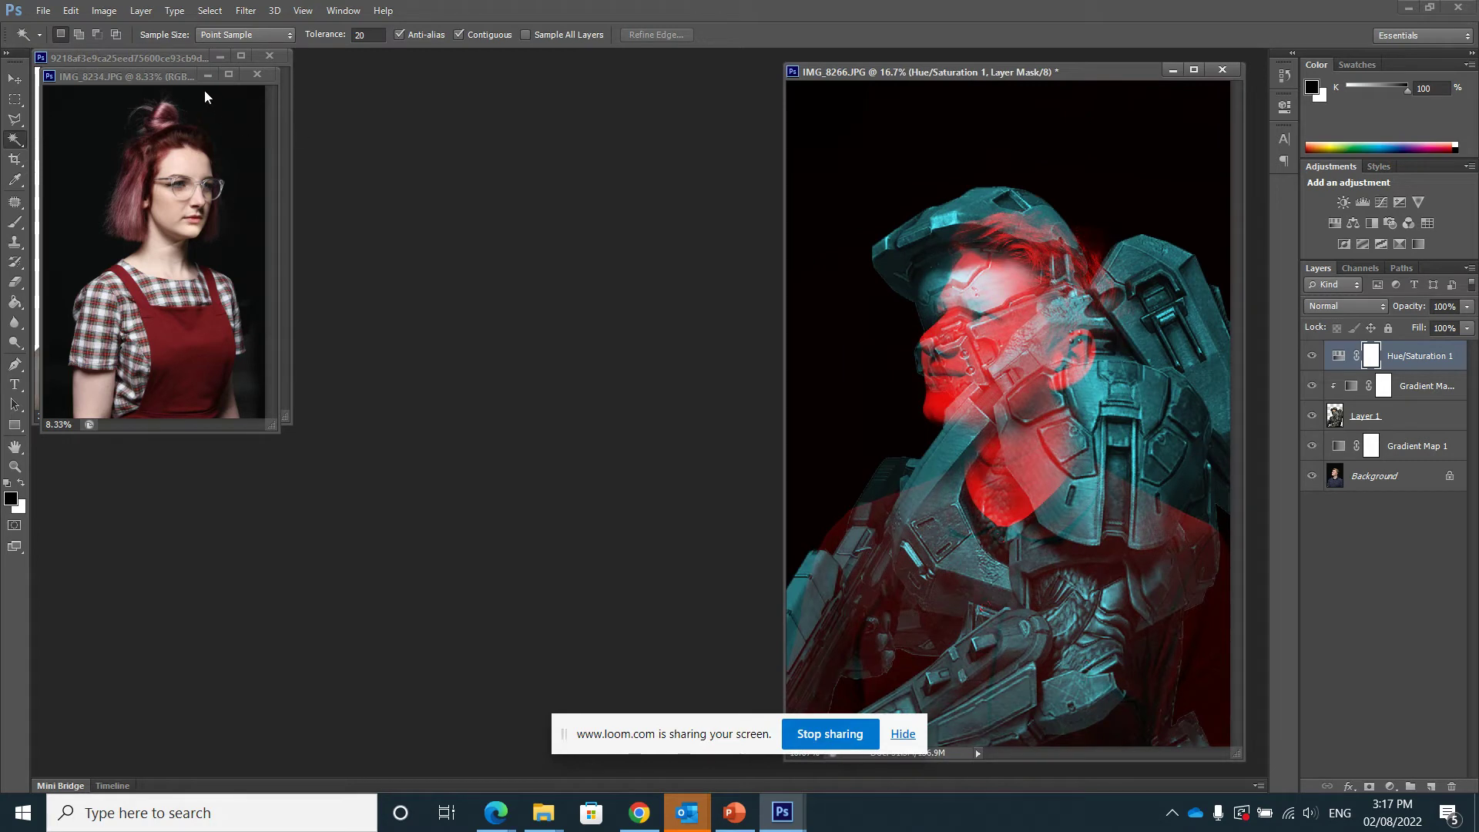
drag(140, 75, 302, 71)
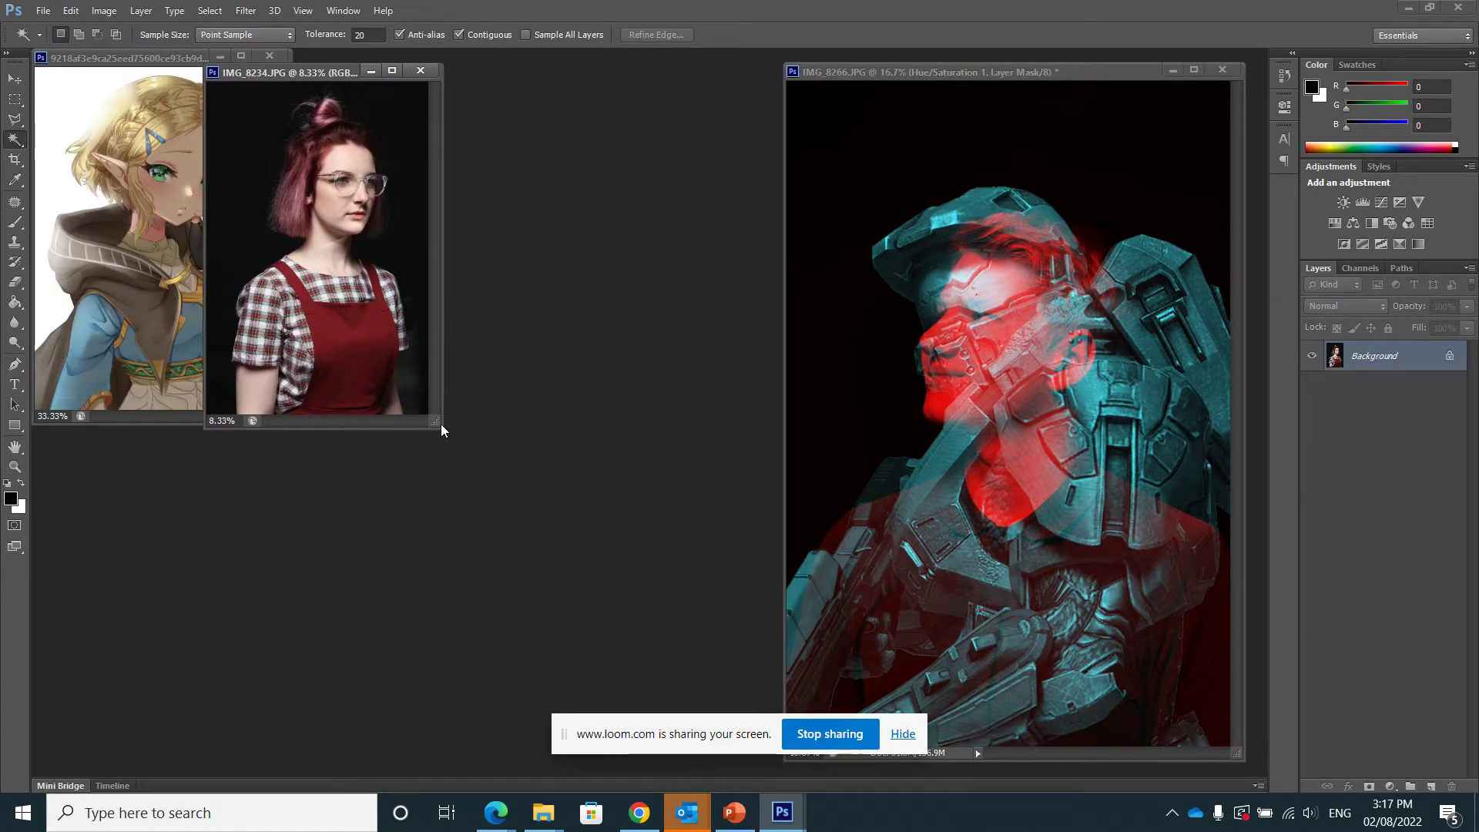
drag(441, 423, 726, 765)
key(ctrl+plus)
key(ctrl+plus)
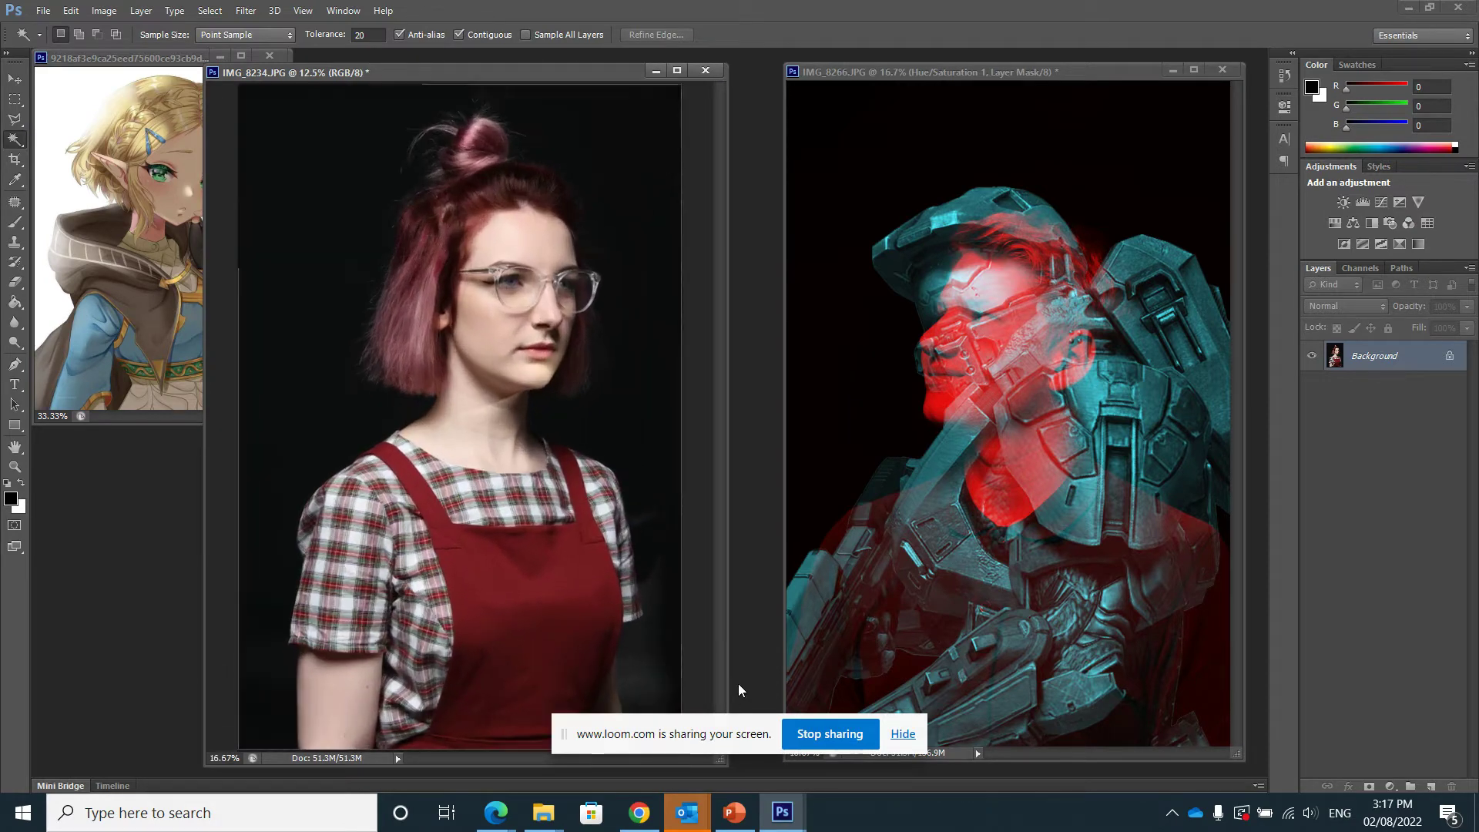
click(156, 60)
drag(156, 60, 191, 107)
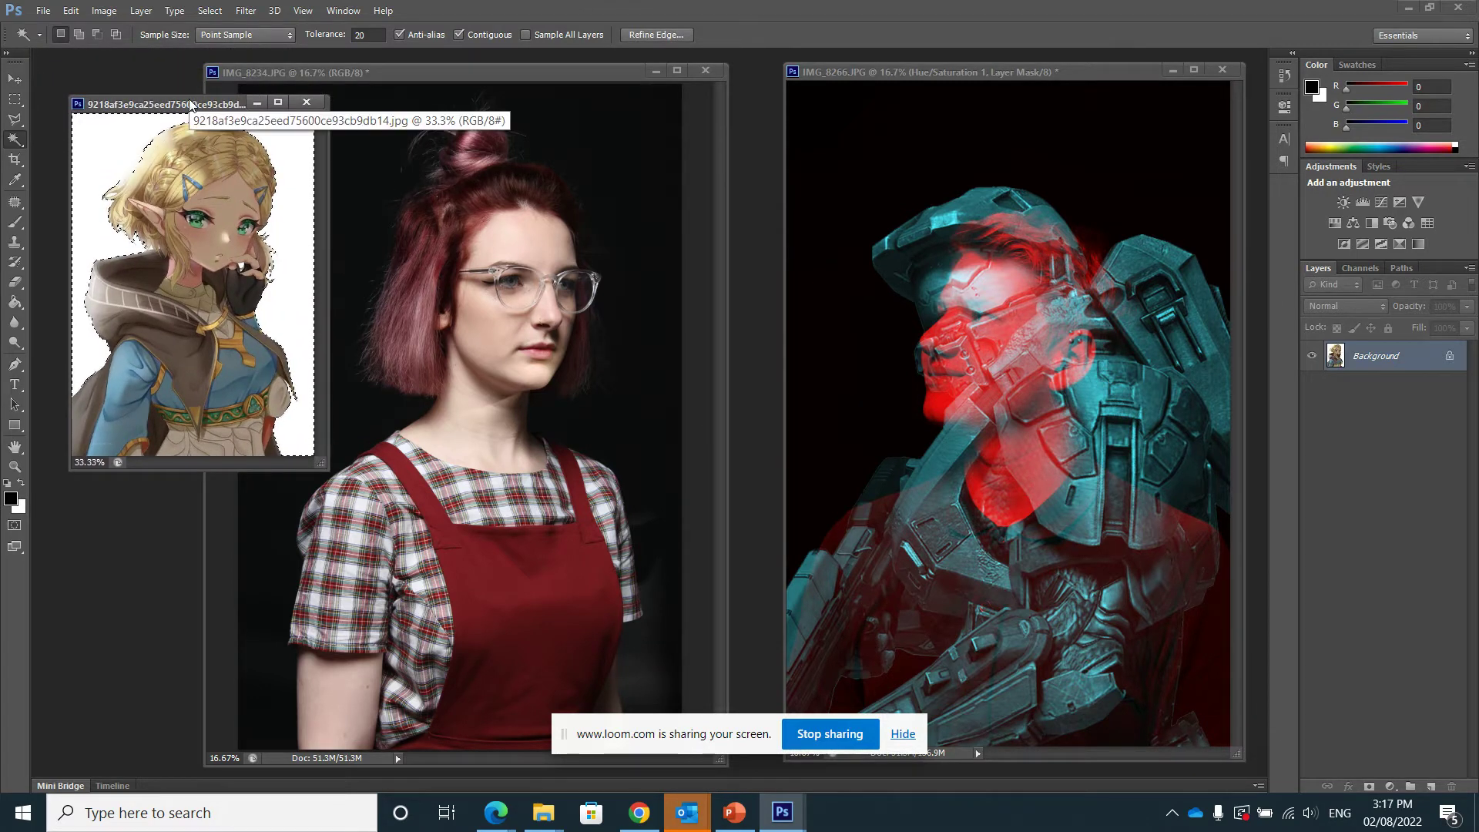
Step: Copy the Gradient Map 1 adjustment layer from IMG_8266.JPG onto the portrait in IMG_8234.JPG
click(541, 67)
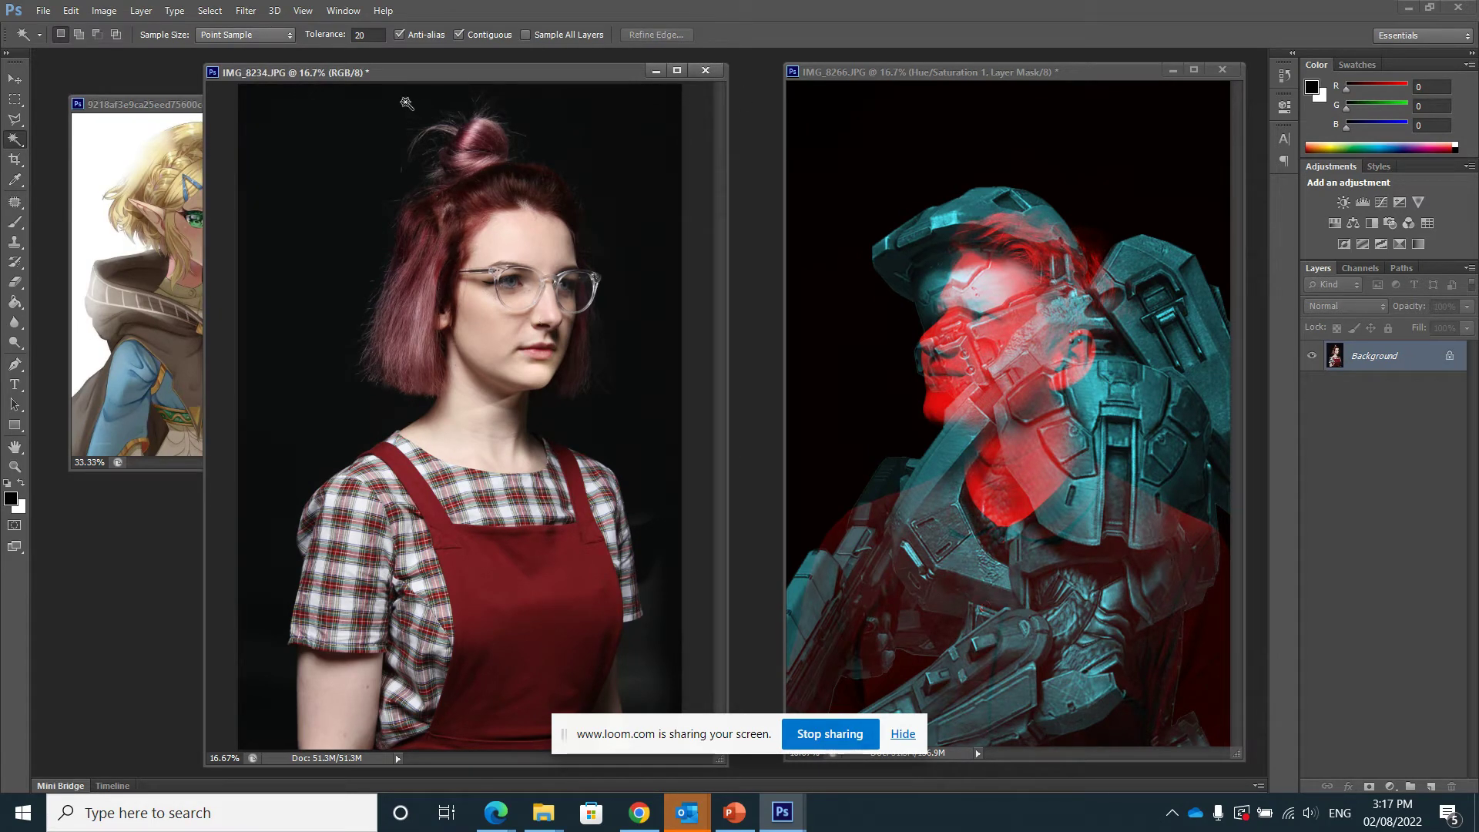
click(964, 67)
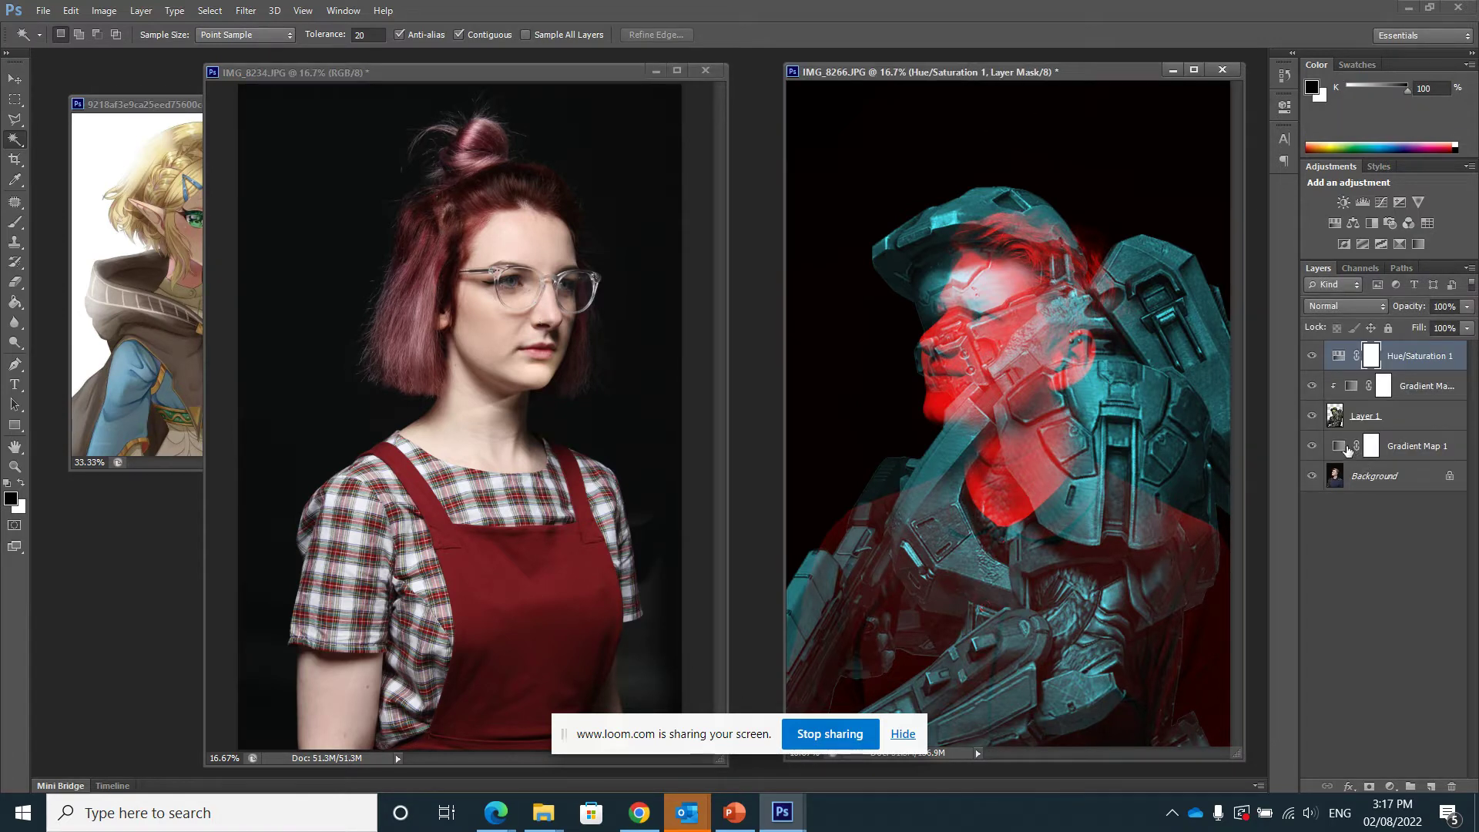
click(1405, 451)
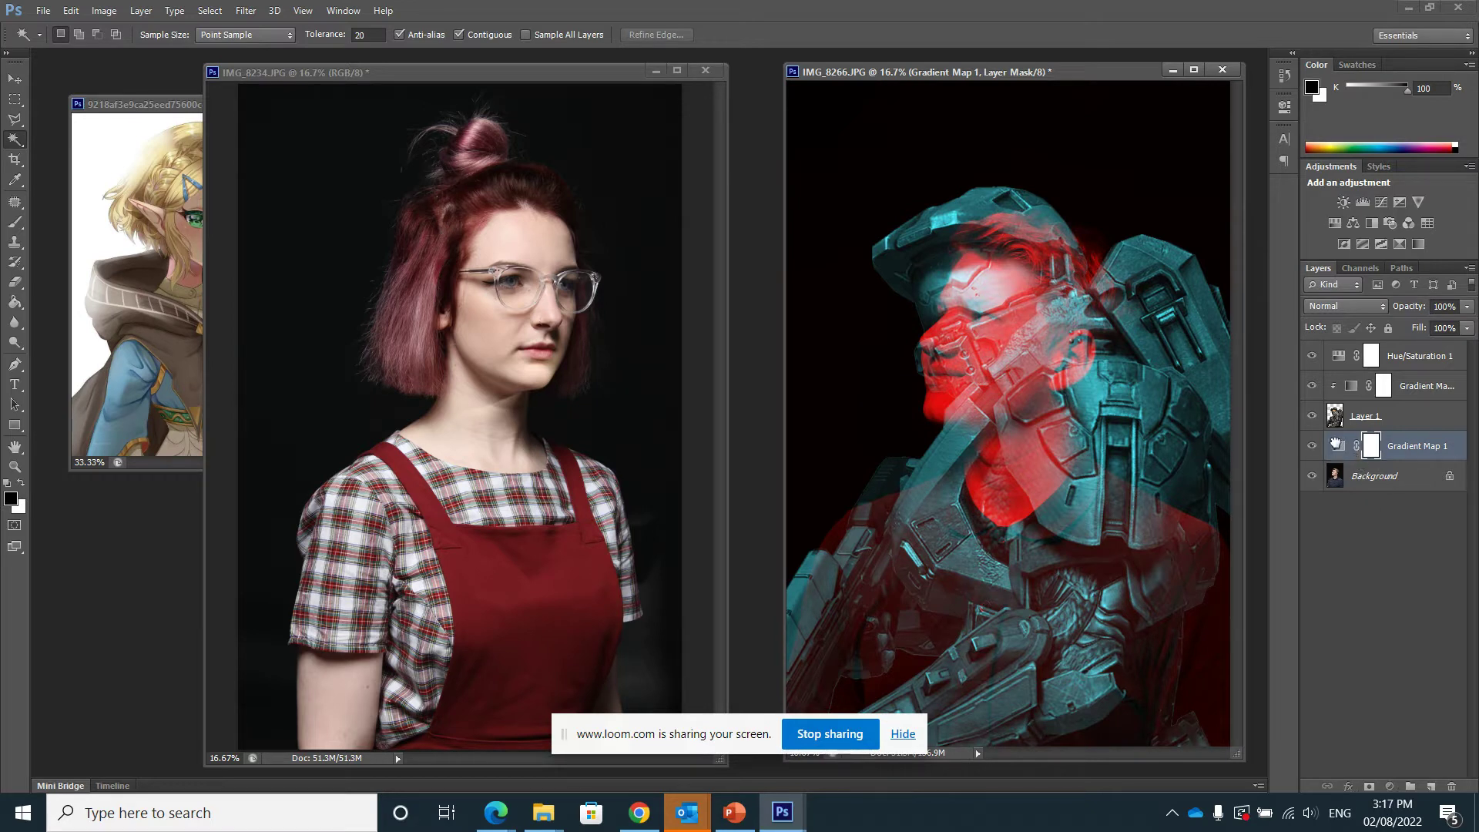
drag(1336, 445, 389, 379)
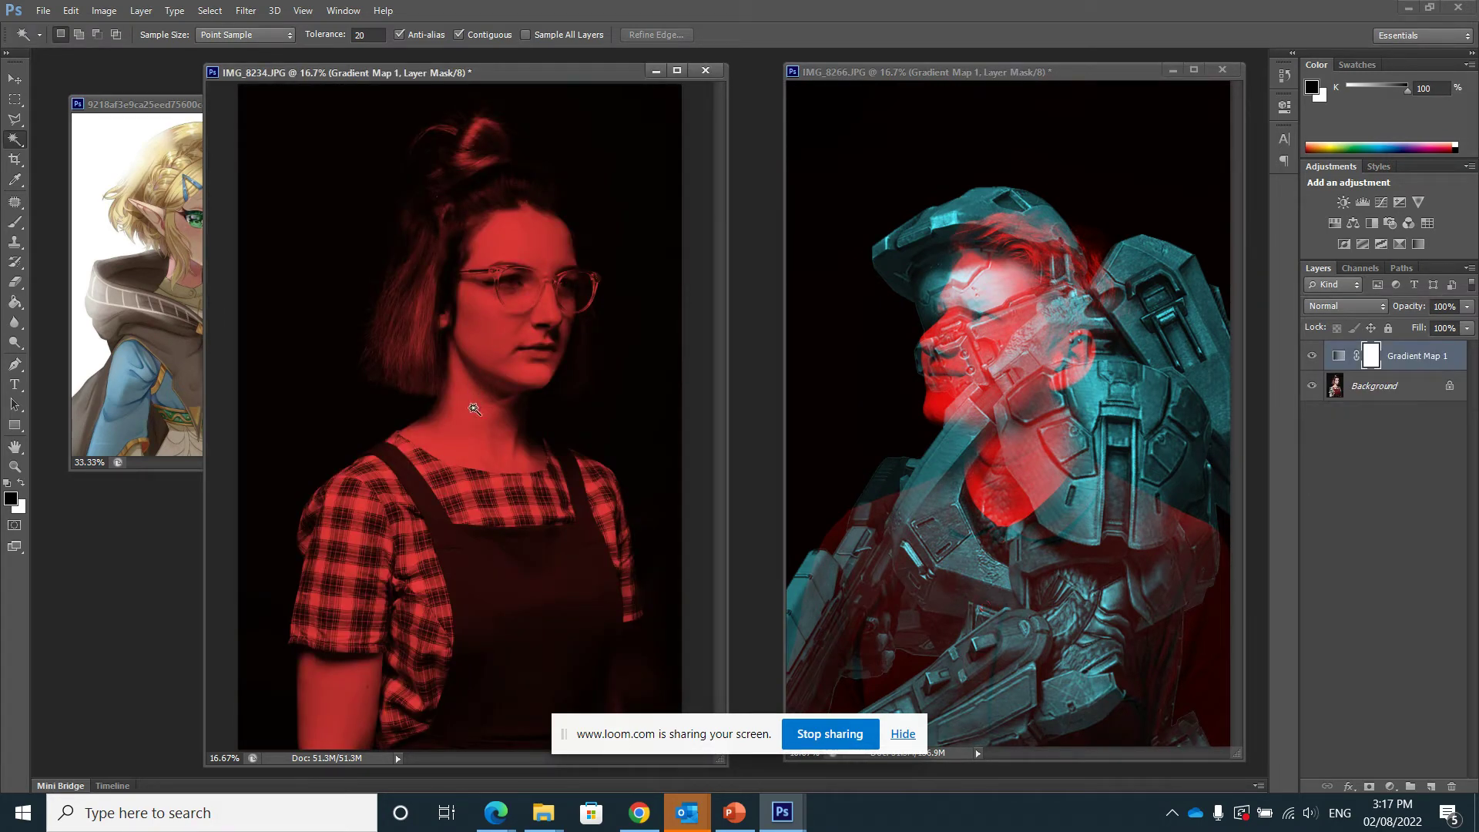
Step: Replace the selection in the character illustration with the entire image and paste a copy of it into IMG_8234.JPG
click(132, 118)
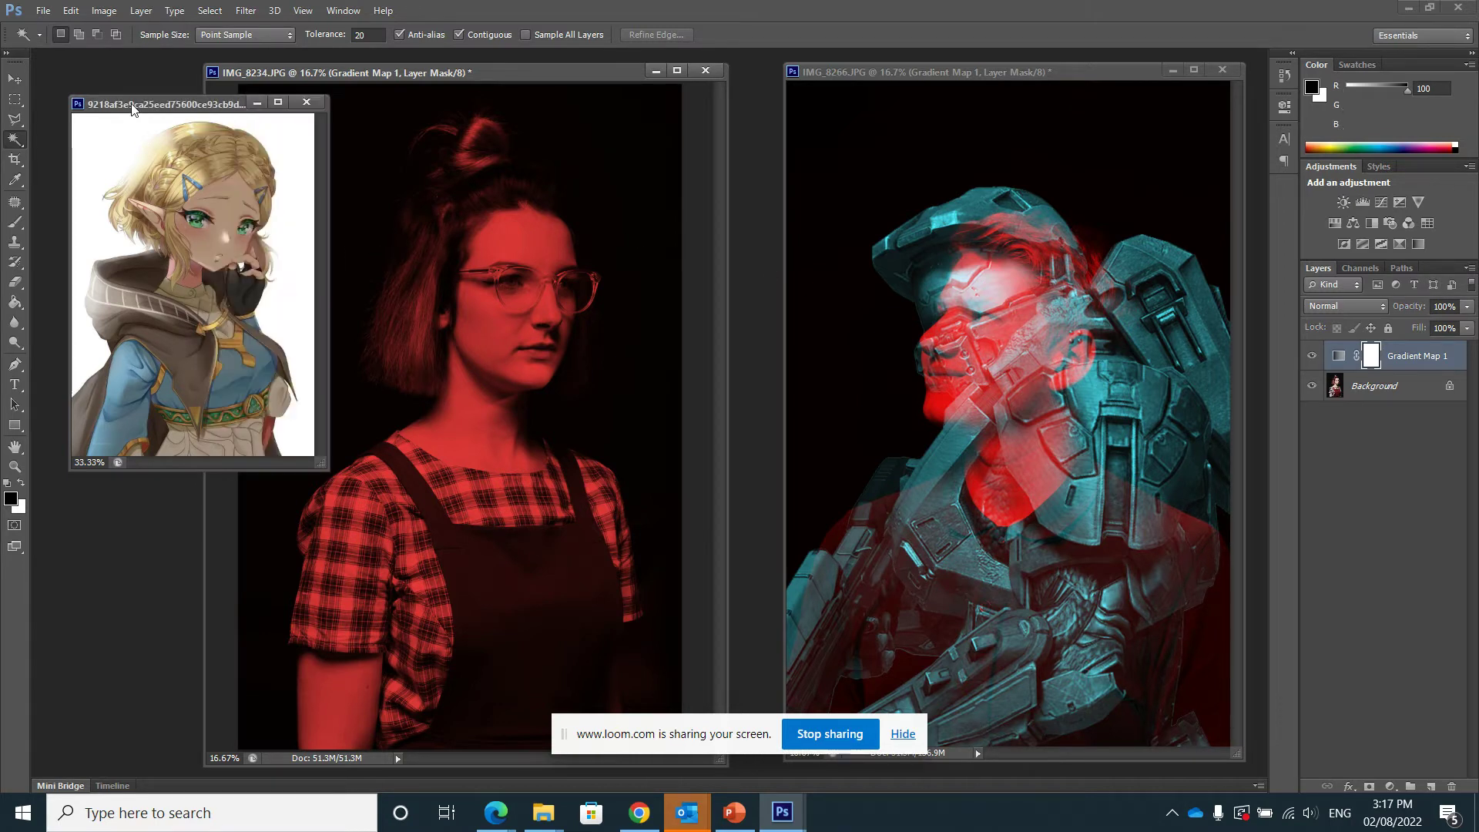
click(210, 10)
click(224, 46)
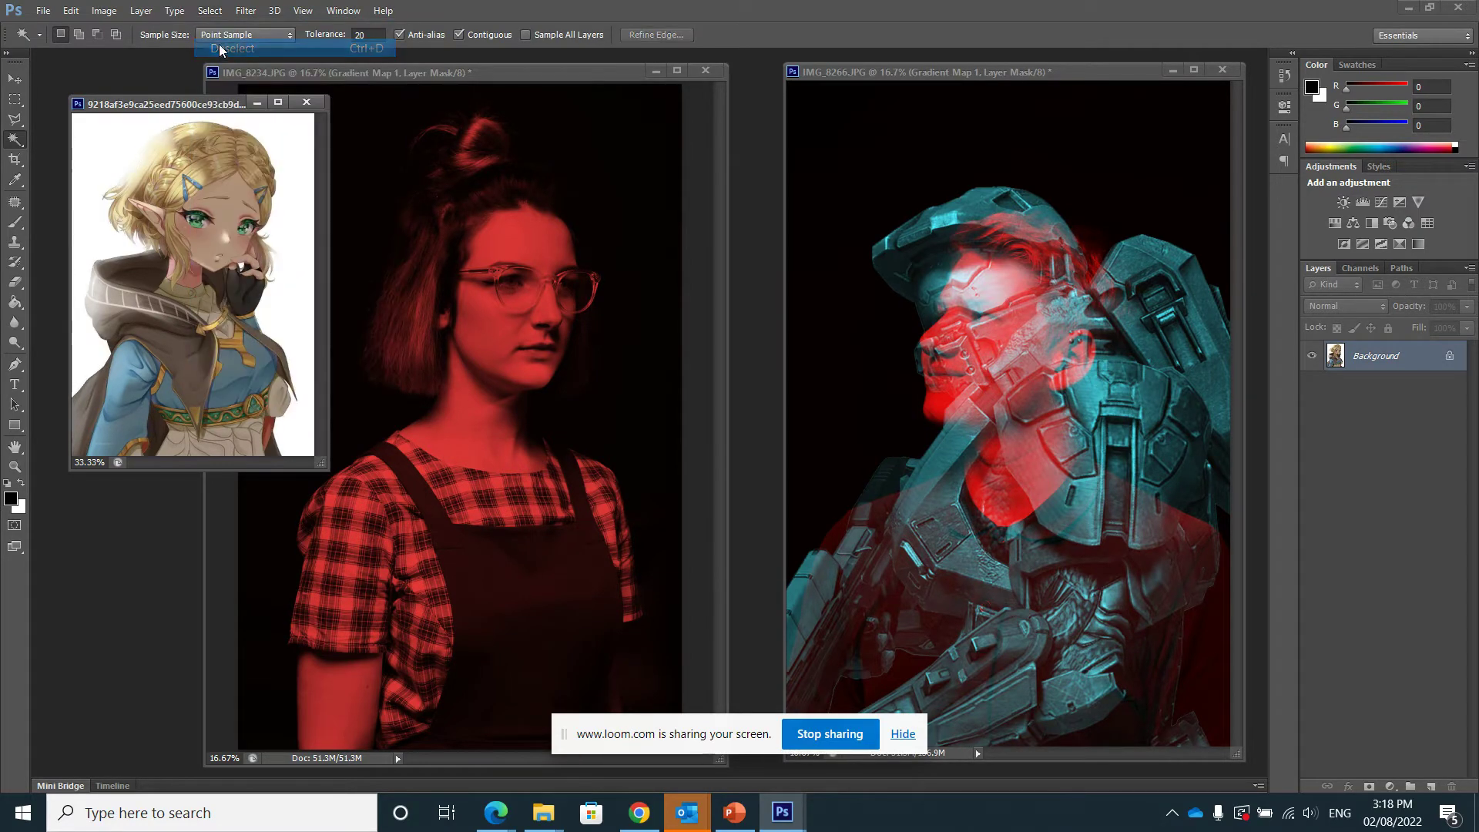
click(204, 10)
click(222, 28)
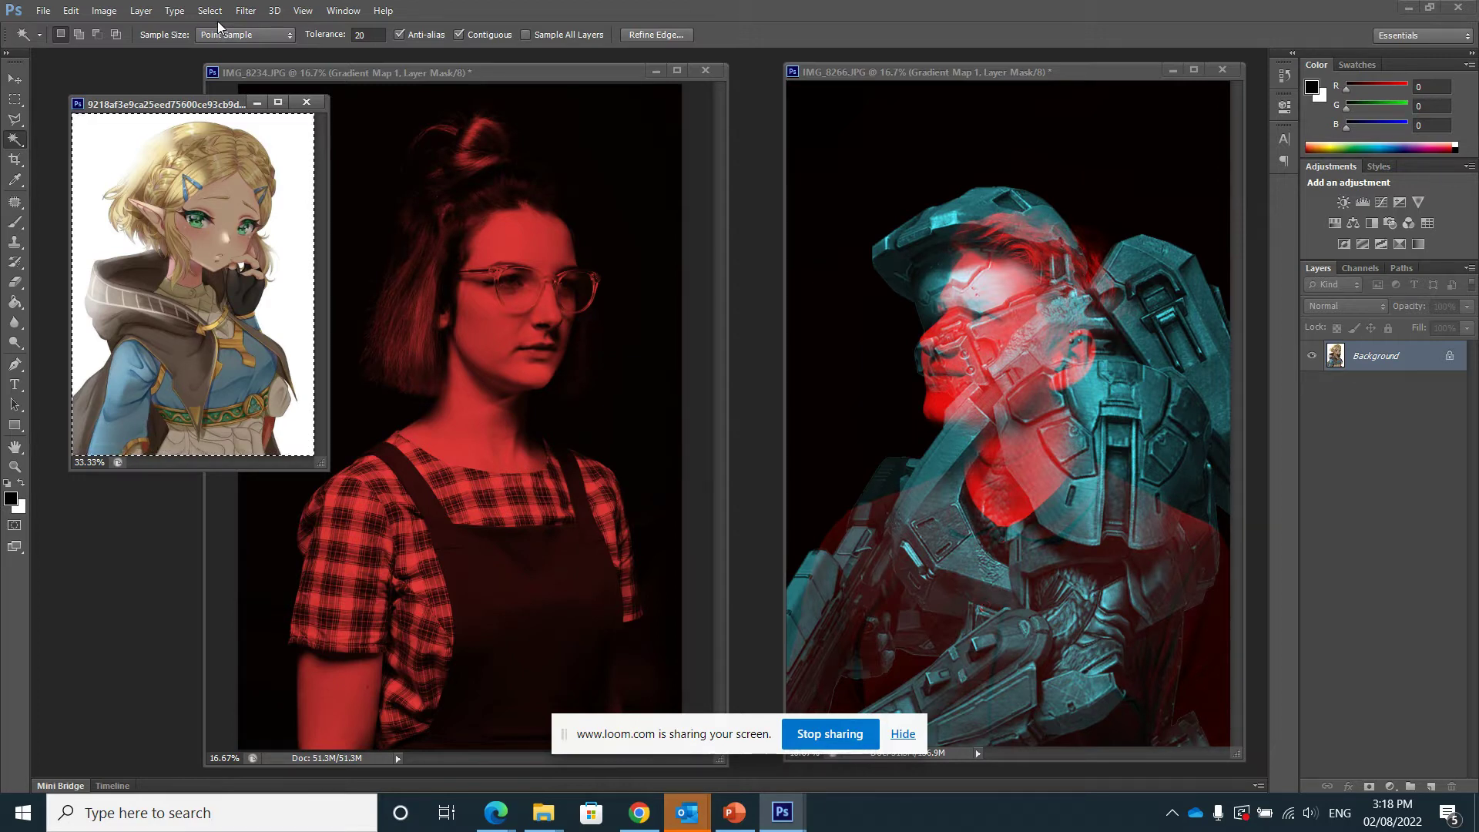
click(459, 72)
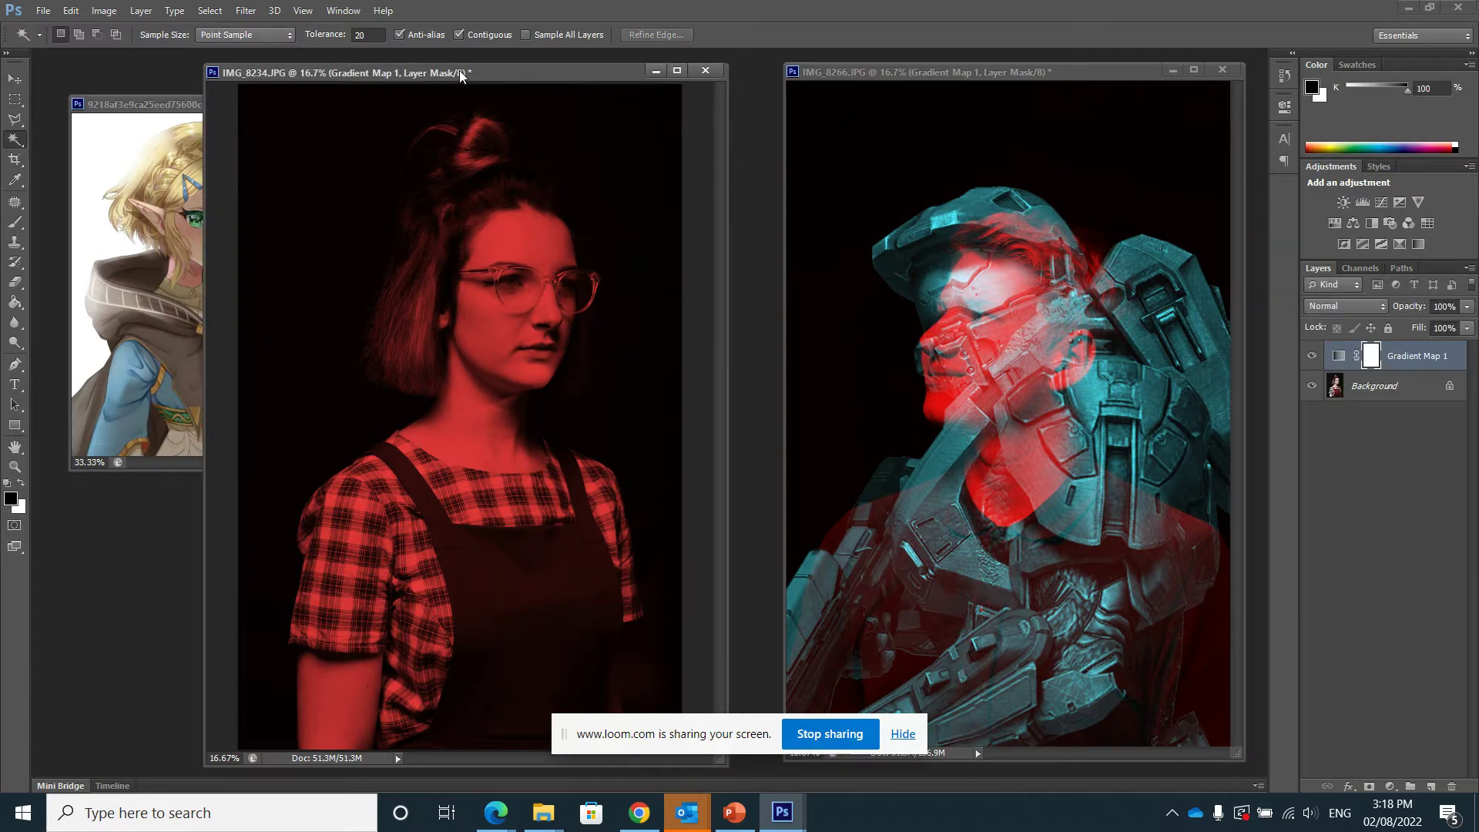
key(ctrl+v)
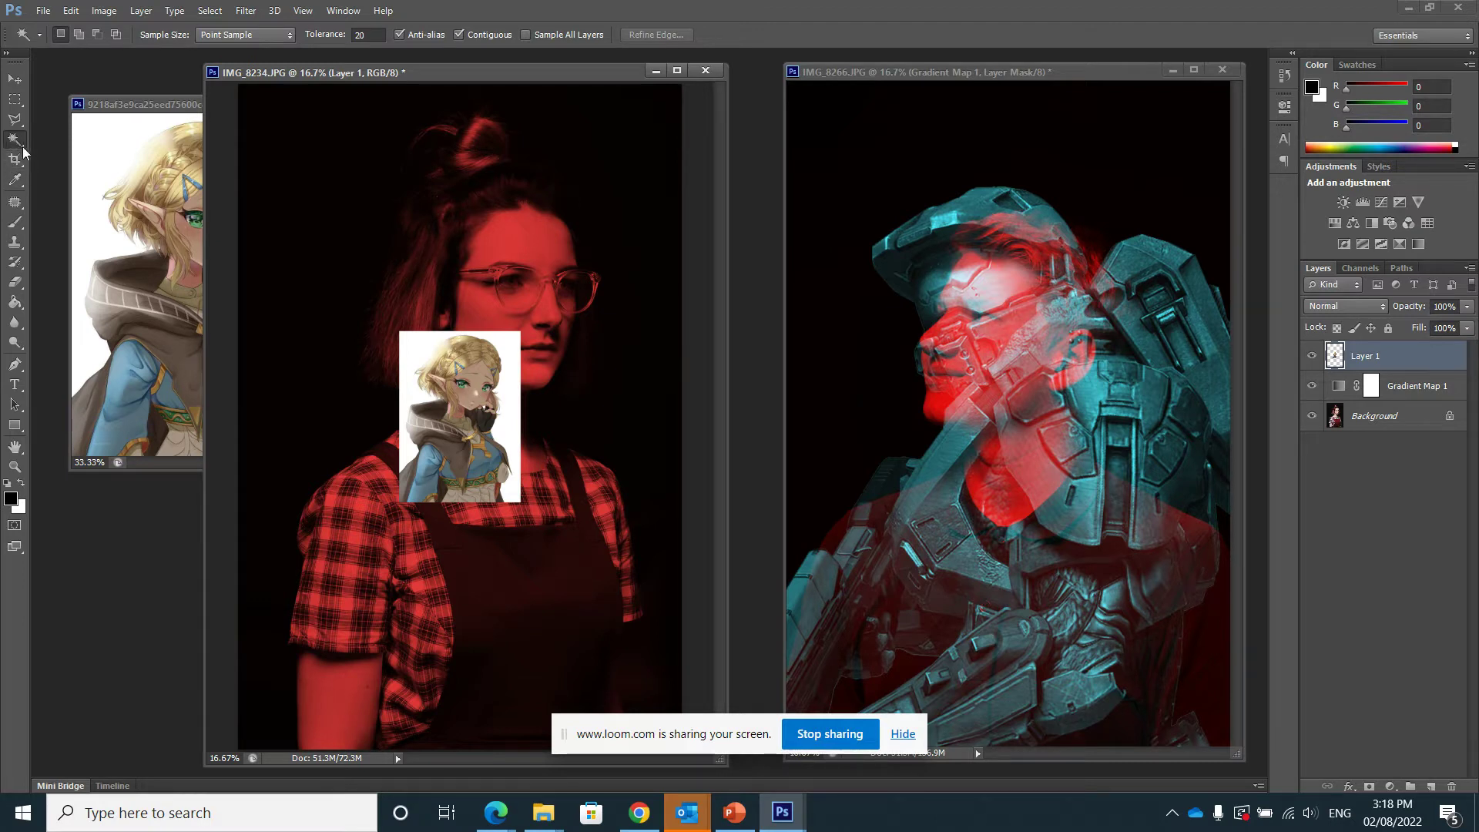
Step: Try to select the white background around the pasted character and the white gap between her fingers with the Magic Wand
click(502, 339)
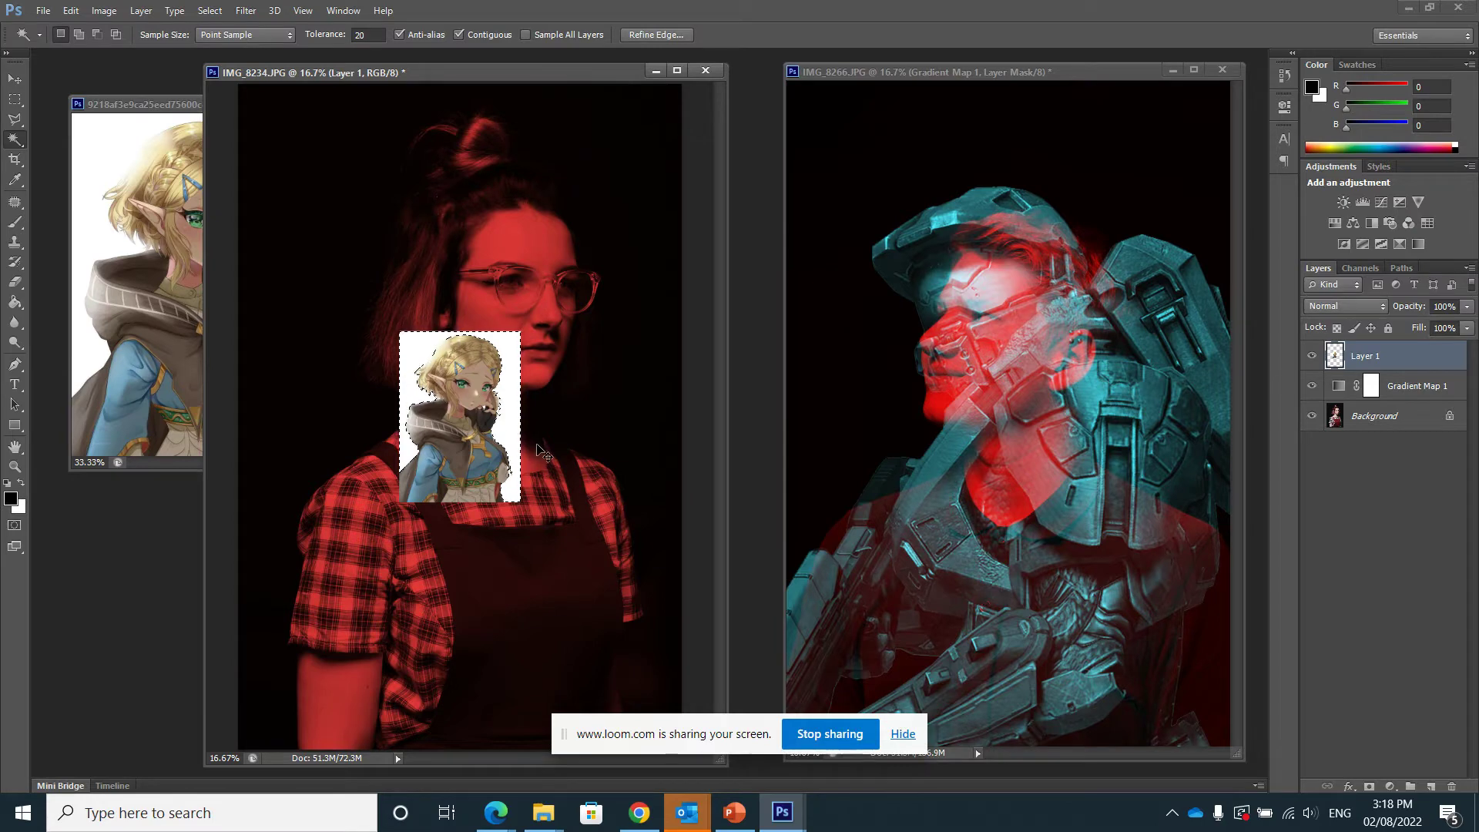
key(ctrl+plus)
key(ctrl+plus)
key(ctrl+plus)
key(ctrl+plus)
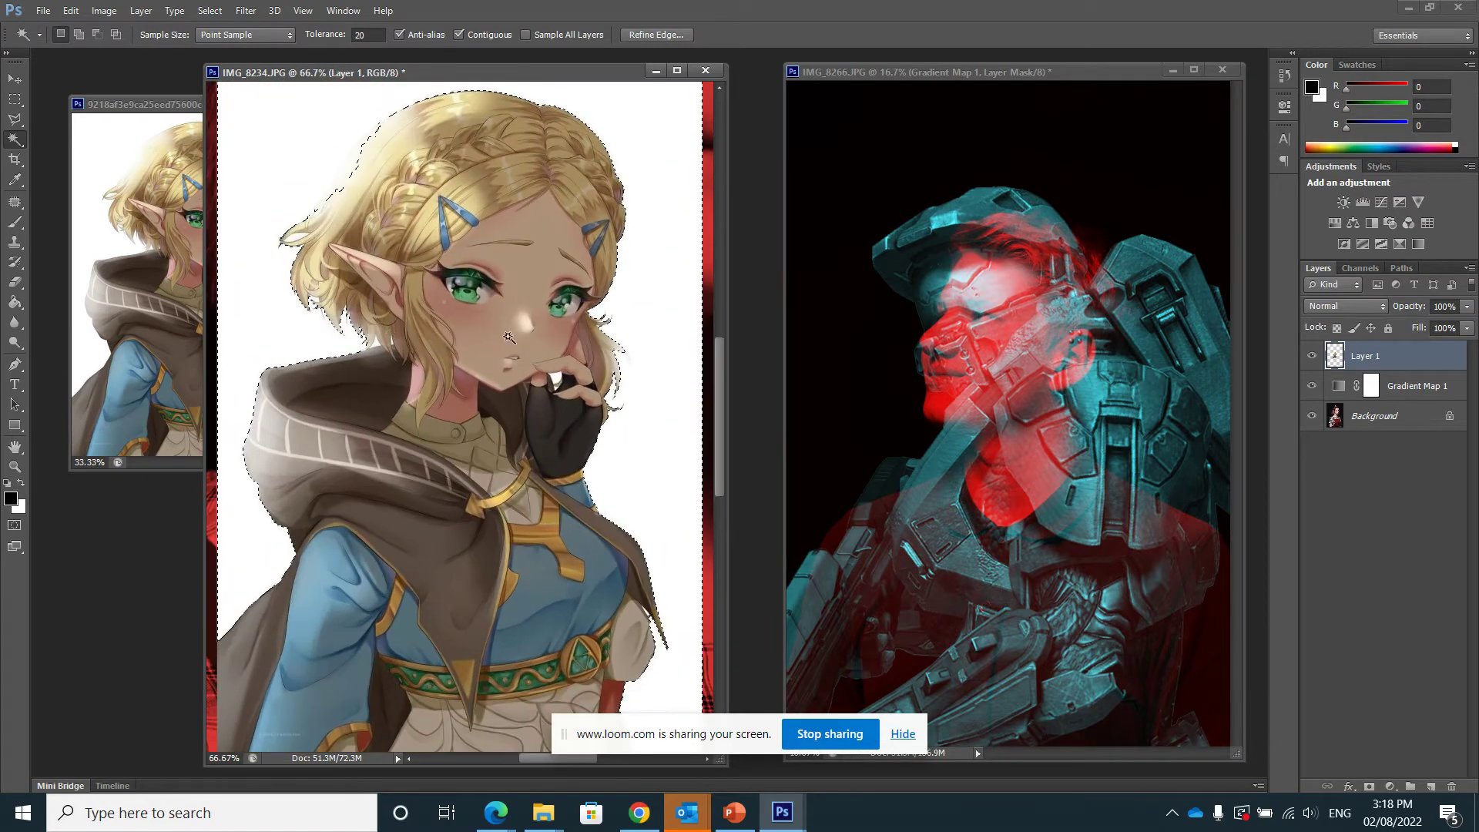
key(ctrl+plus)
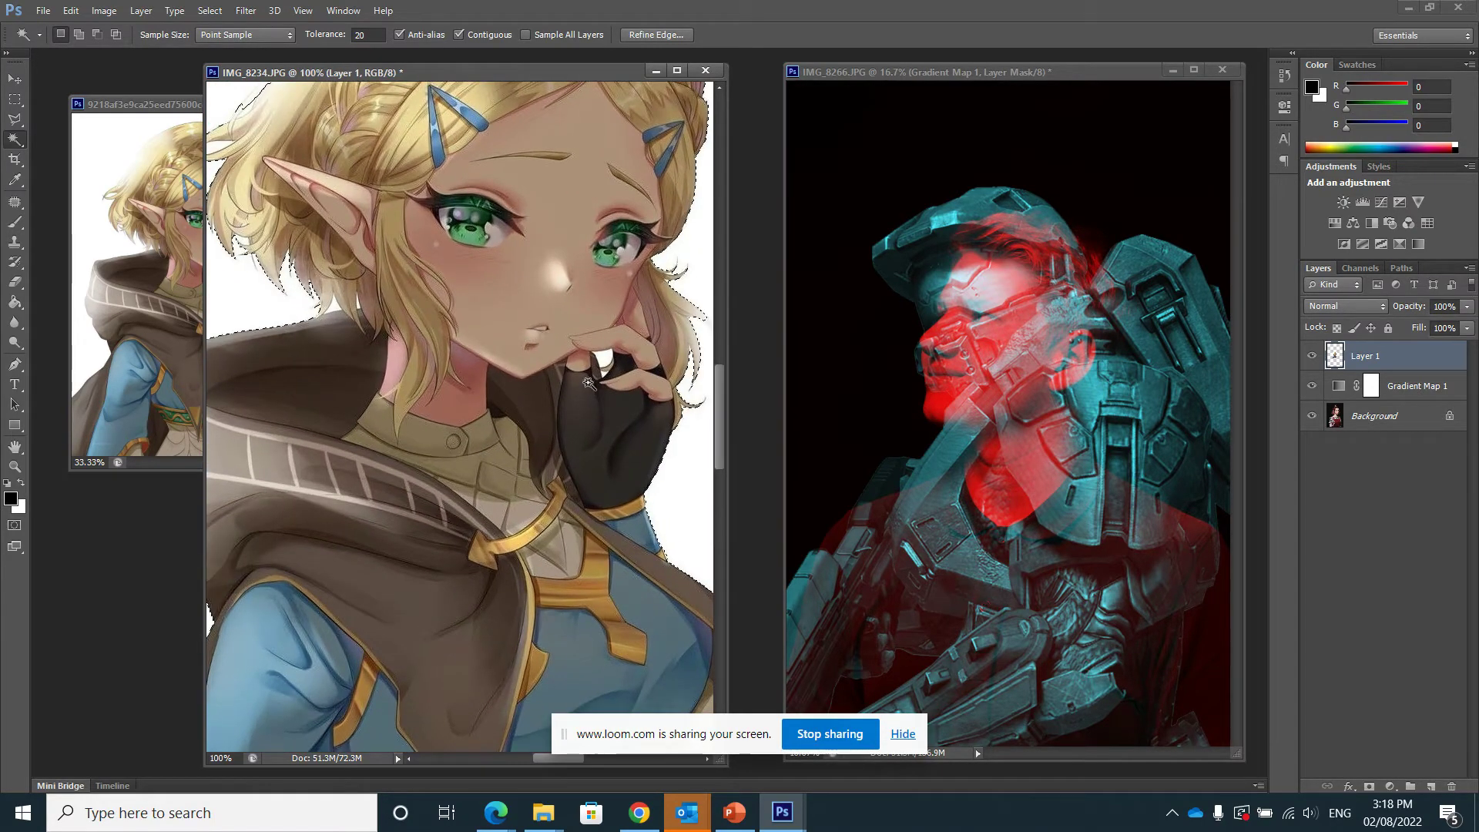
click(606, 356)
key(ctrl+plus)
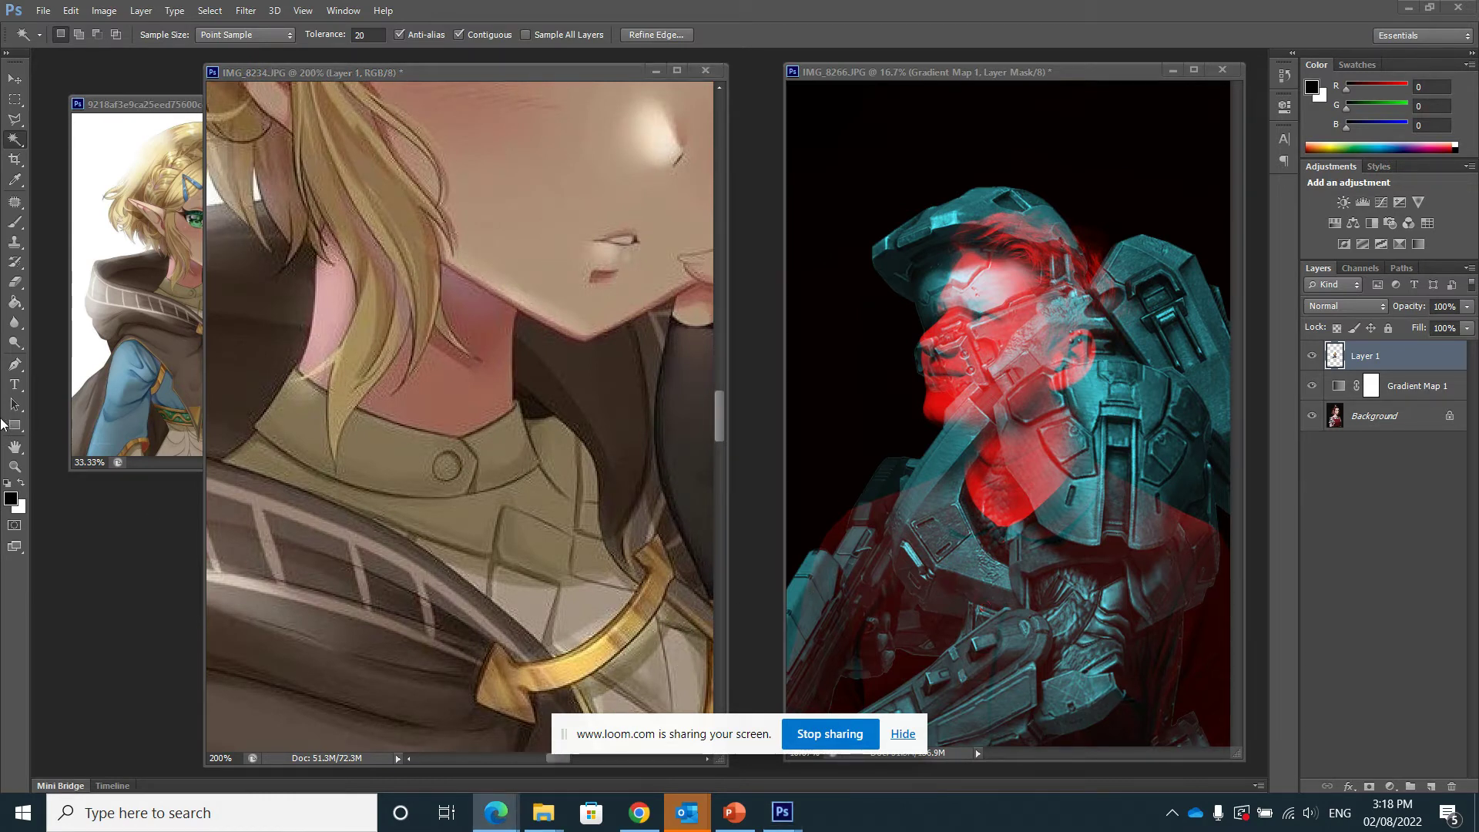
click(523, 358)
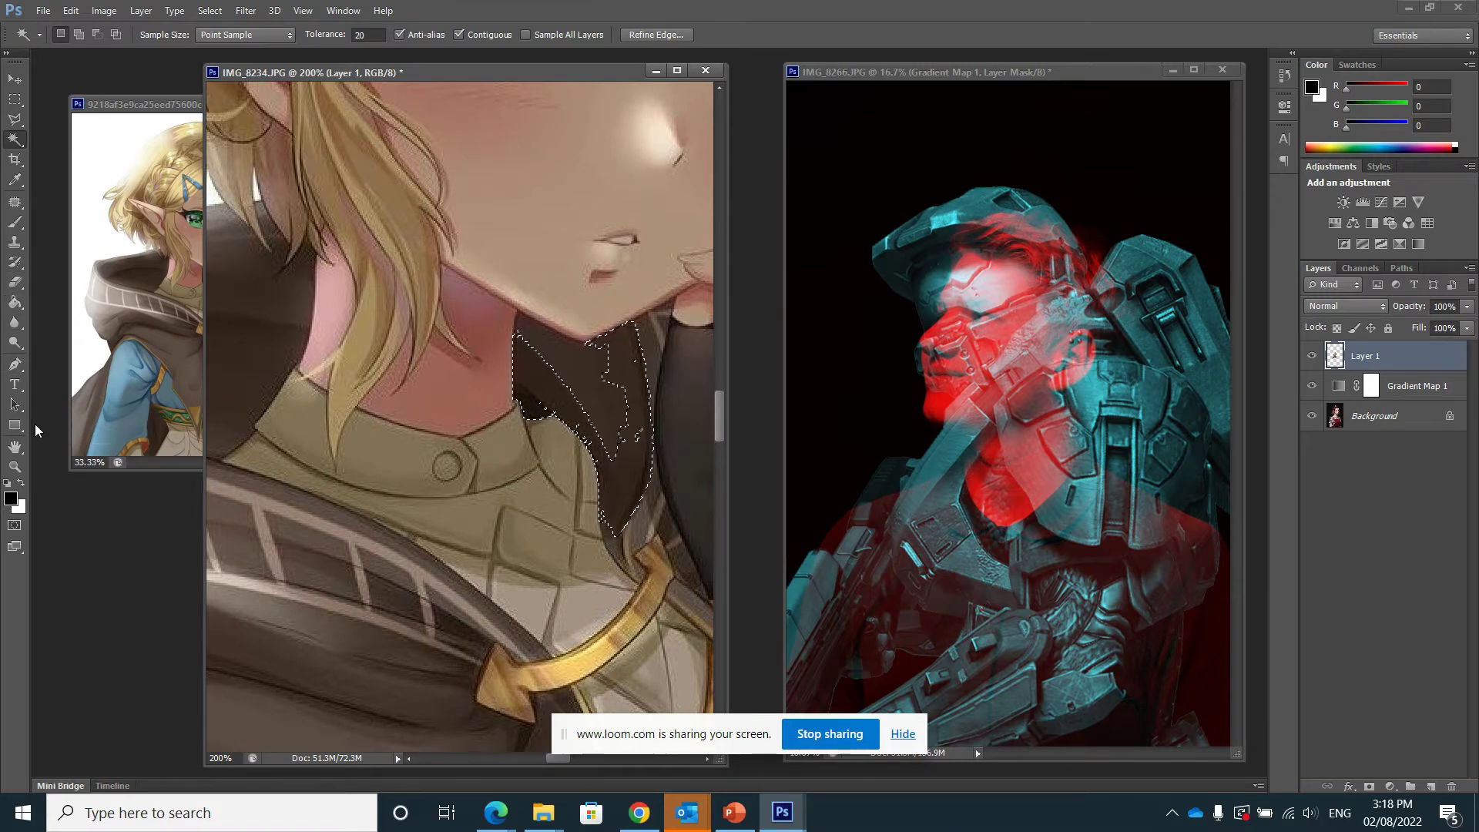
Step: Select the white gap at the character's fingers together with the white background around her and clear both from Layer 1
click(14, 447)
drag(686, 300, 533, 322)
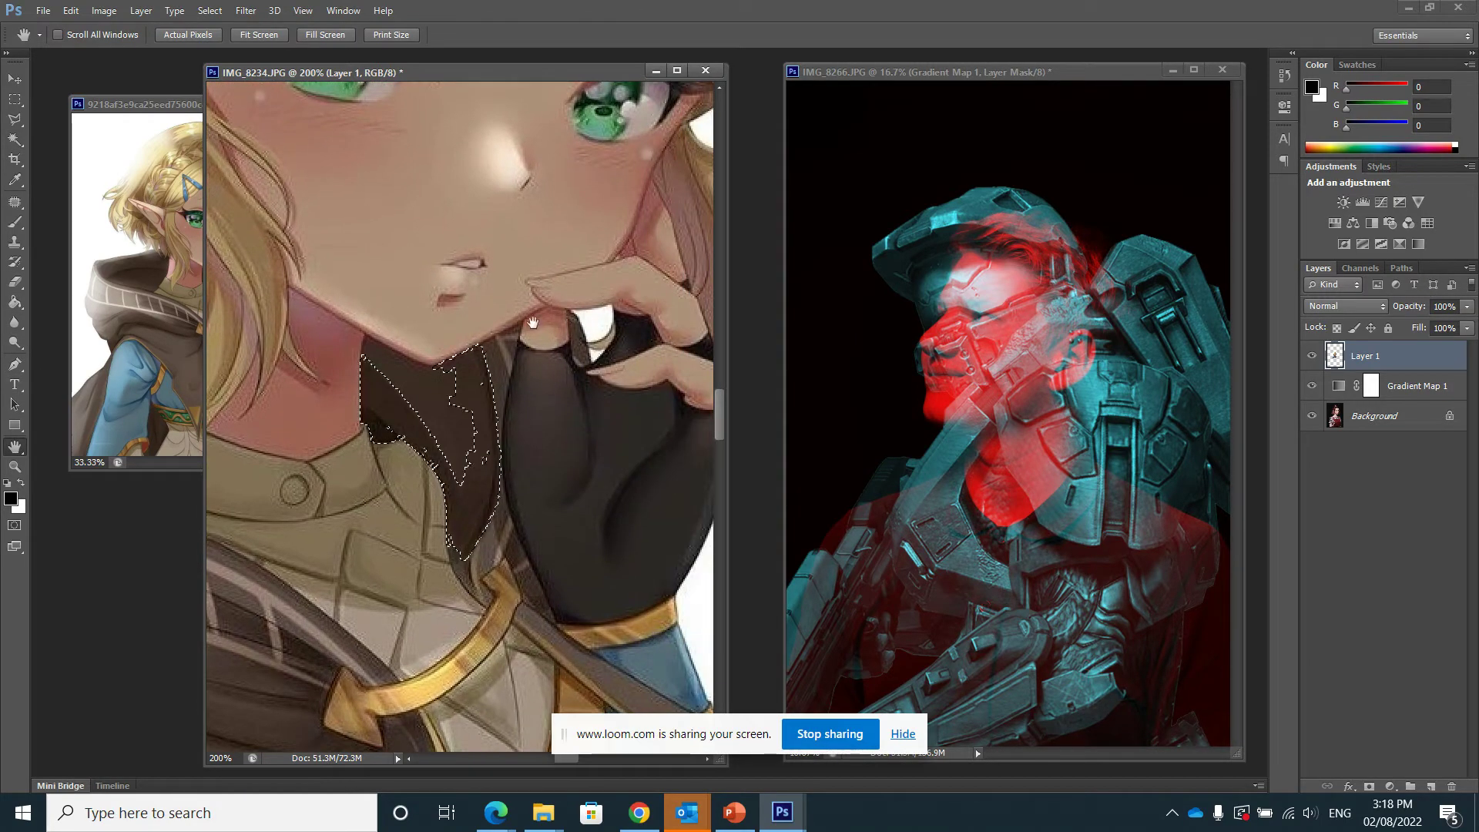
click(15, 139)
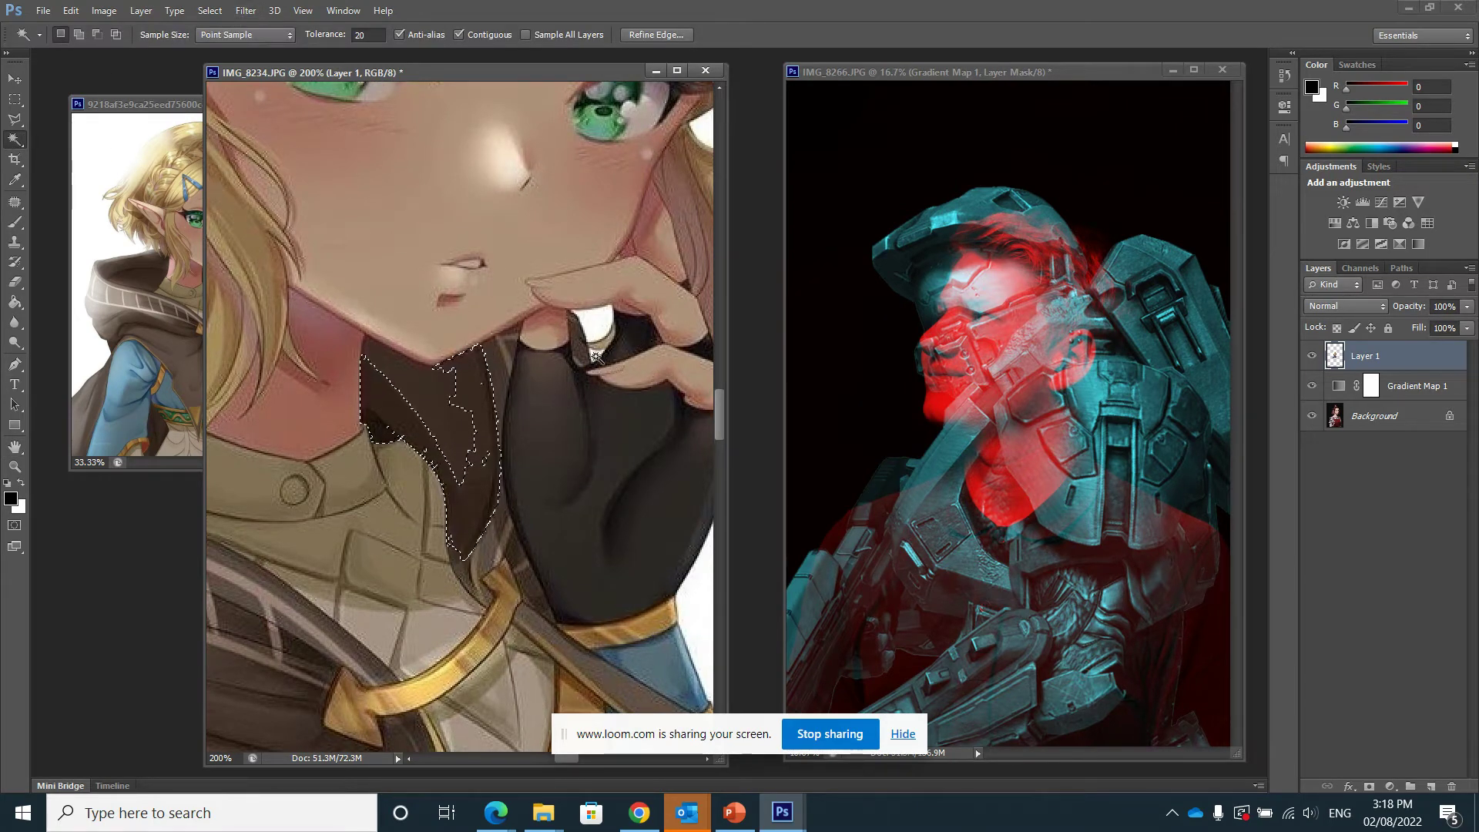
click(595, 356)
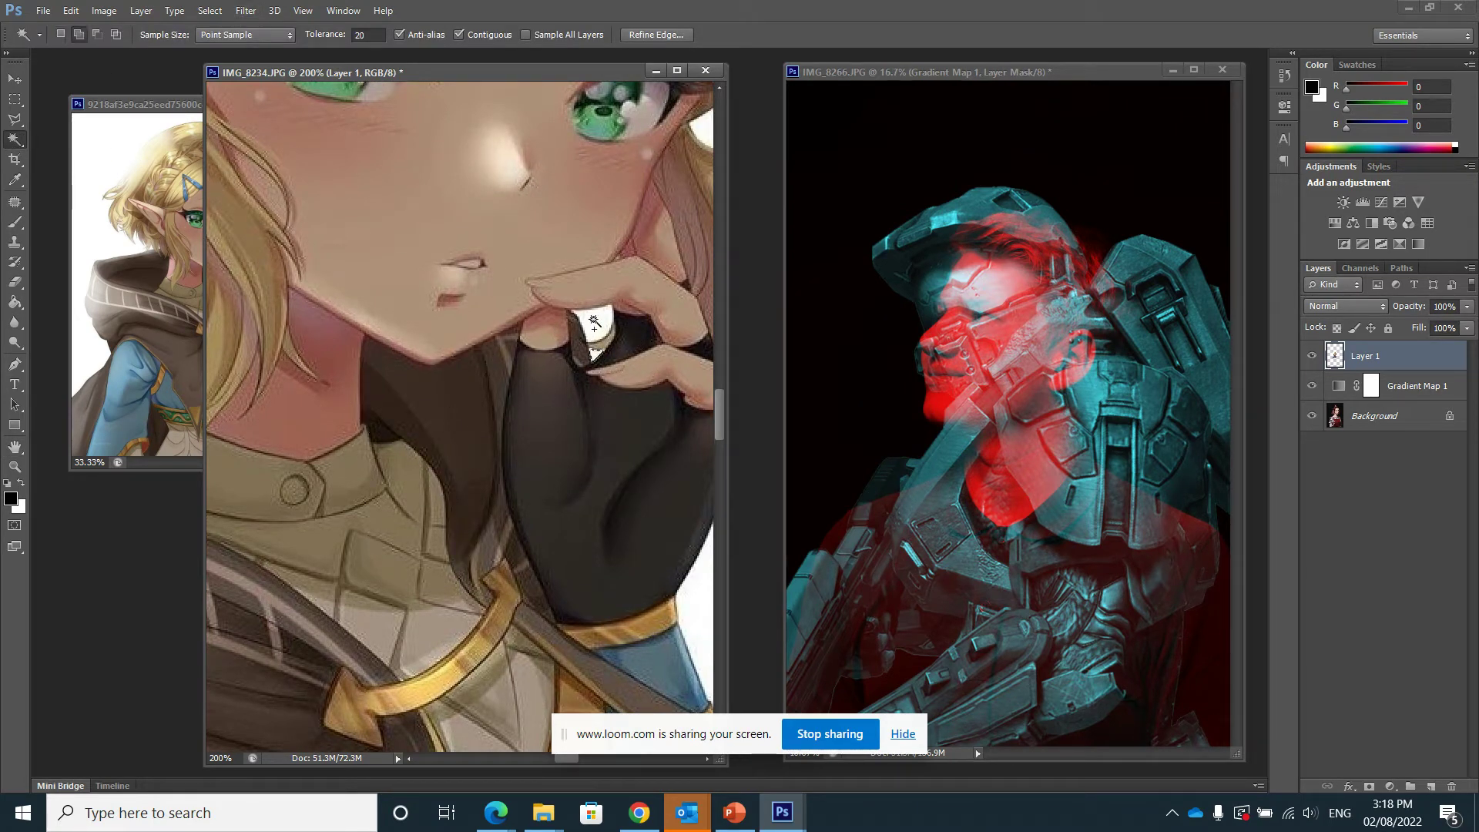
key(ctrl+minus)
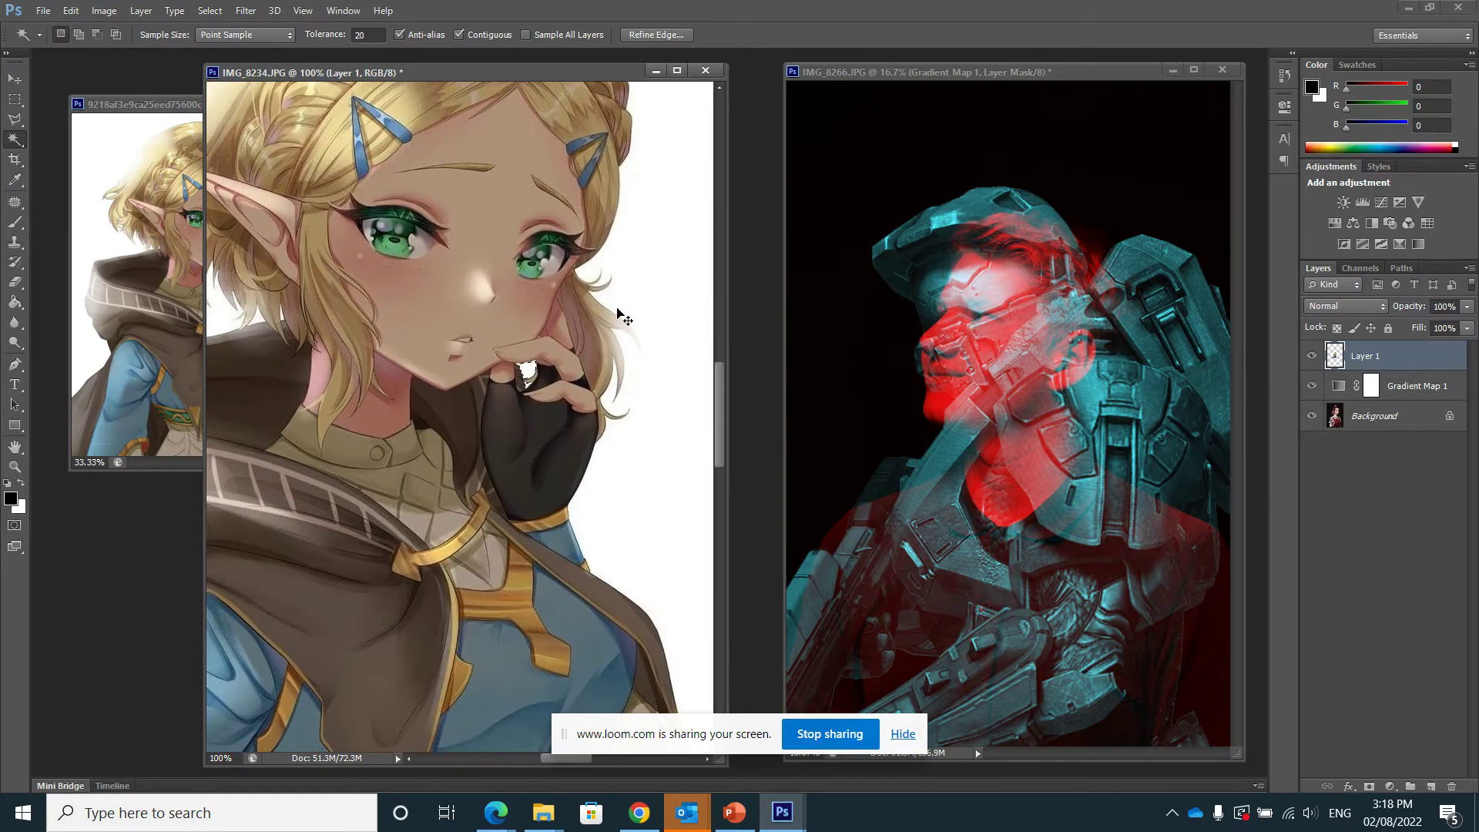
key(ctrl+minus)
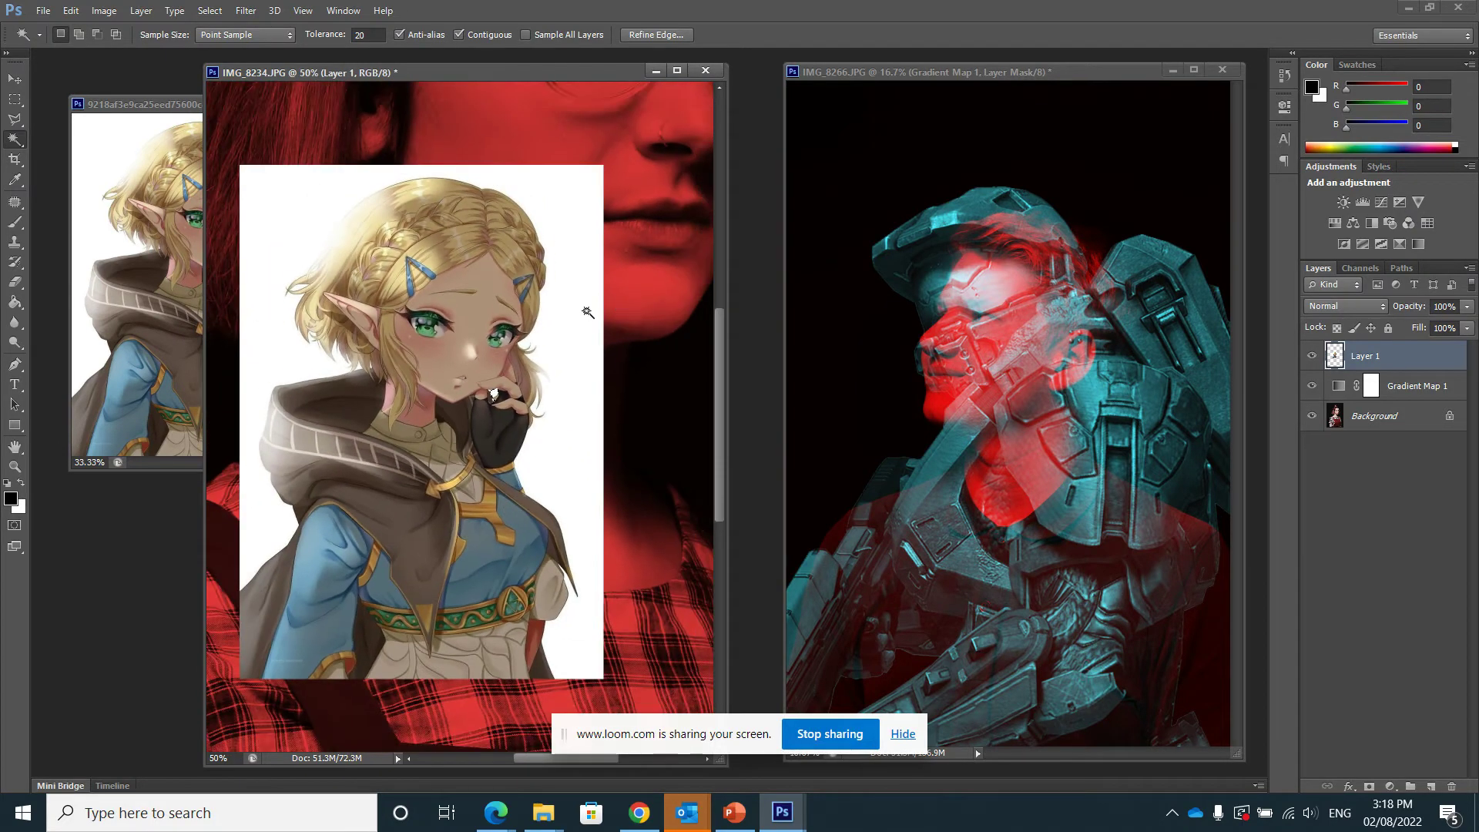
click(593, 312)
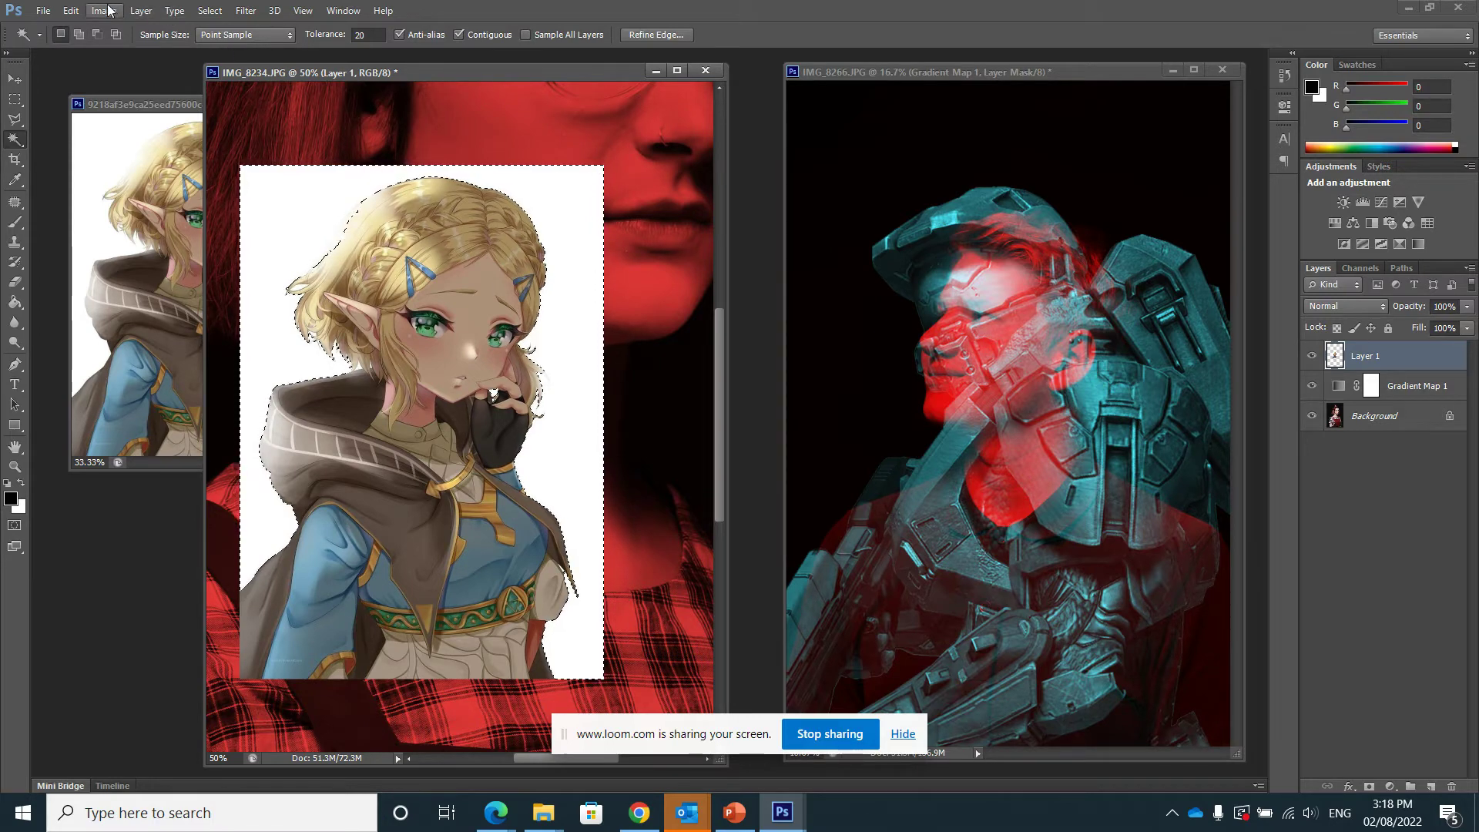
click(67, 12)
click(116, 119)
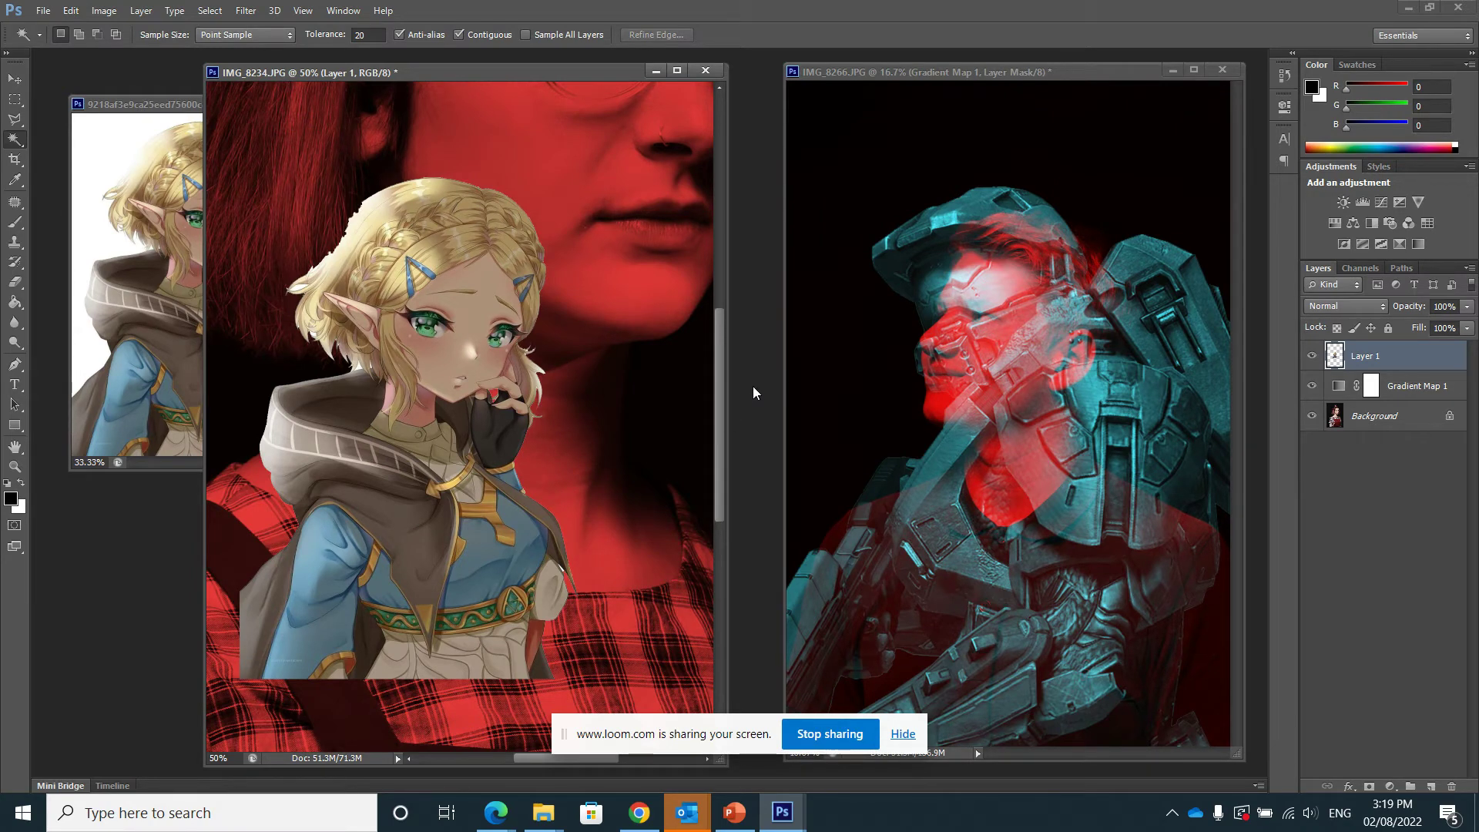
Step: Select the leftover white gap between the character's cloak and hip with the Magic Wand and cut it from Layer 1
key(shift+plus)
key(ctrl+plus)
key(ctrl+plus)
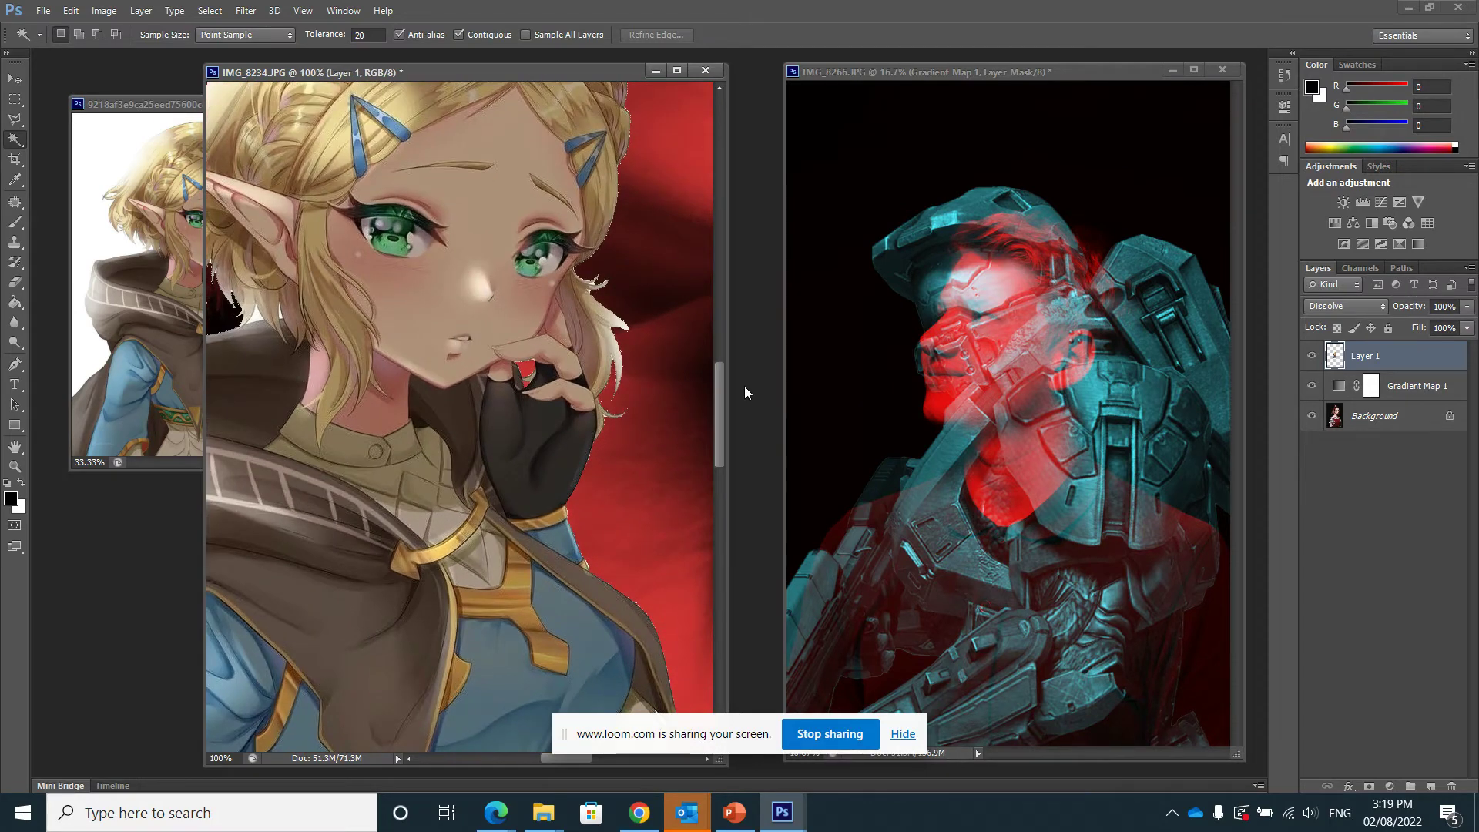
drag(716, 412, 718, 478)
key(ctrl+plus)
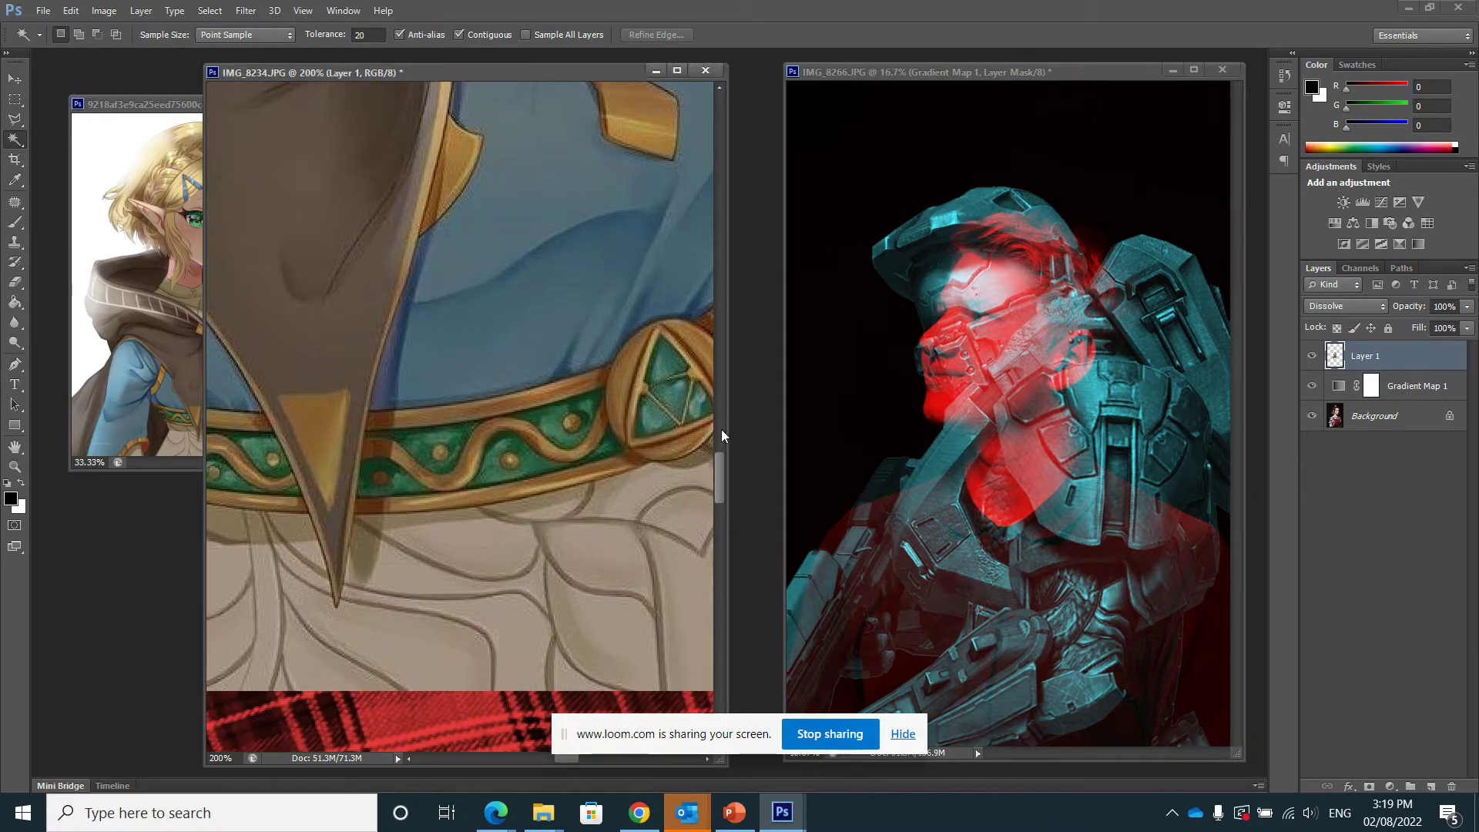
click(15, 447)
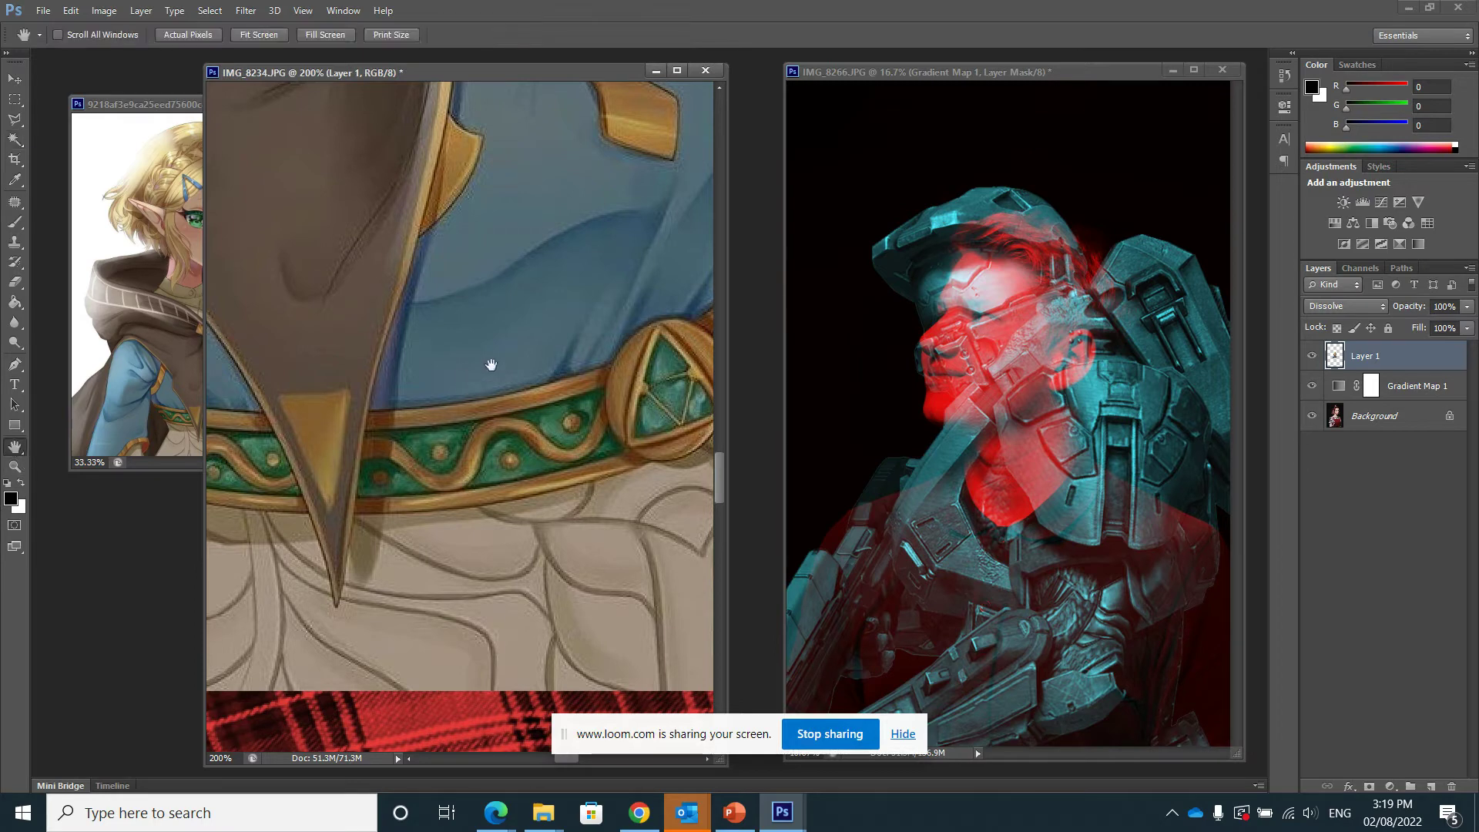
drag(488, 363, 505, 327)
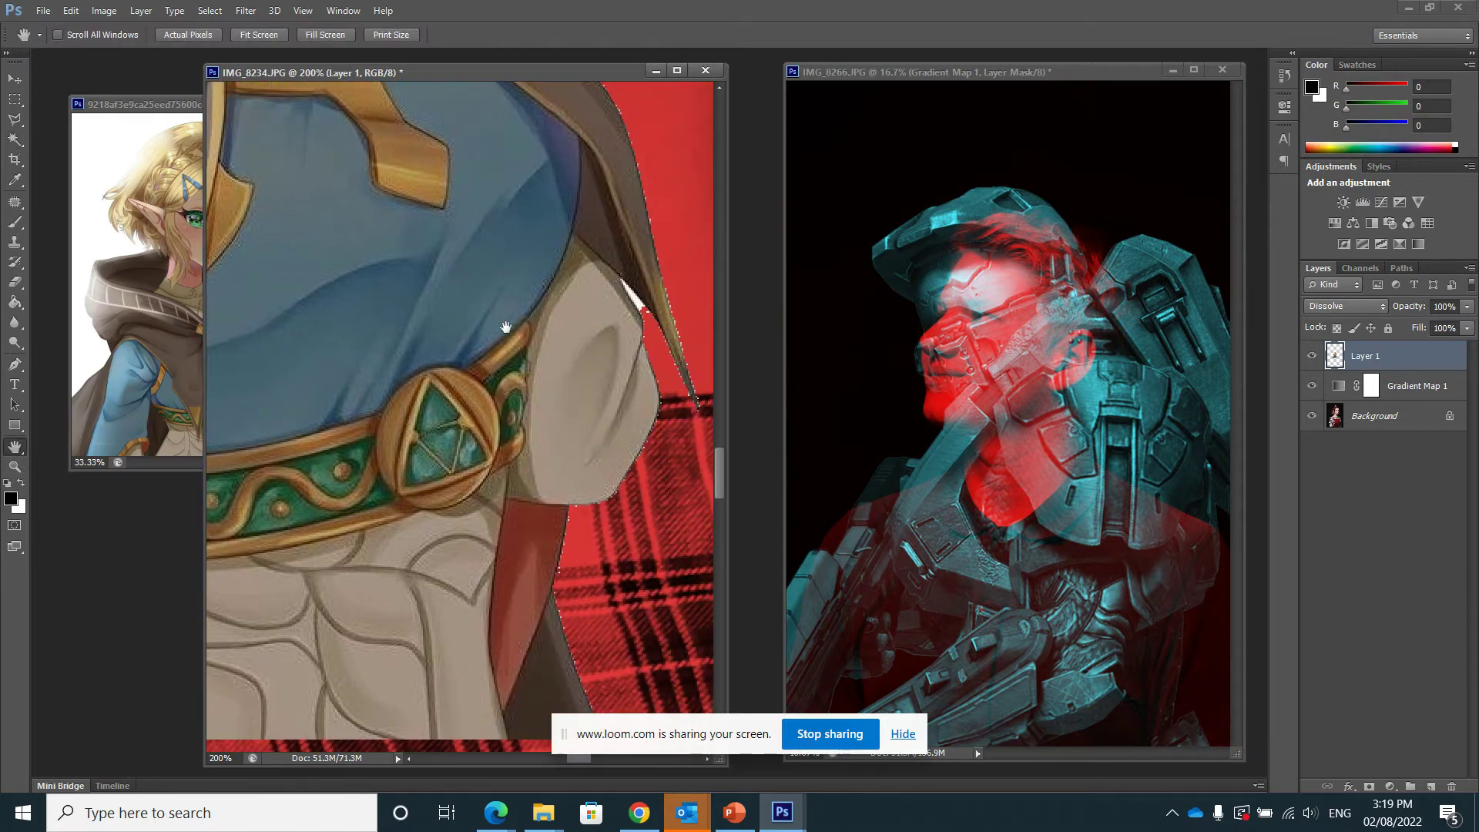
click(596, 299)
drag(634, 339, 508, 379)
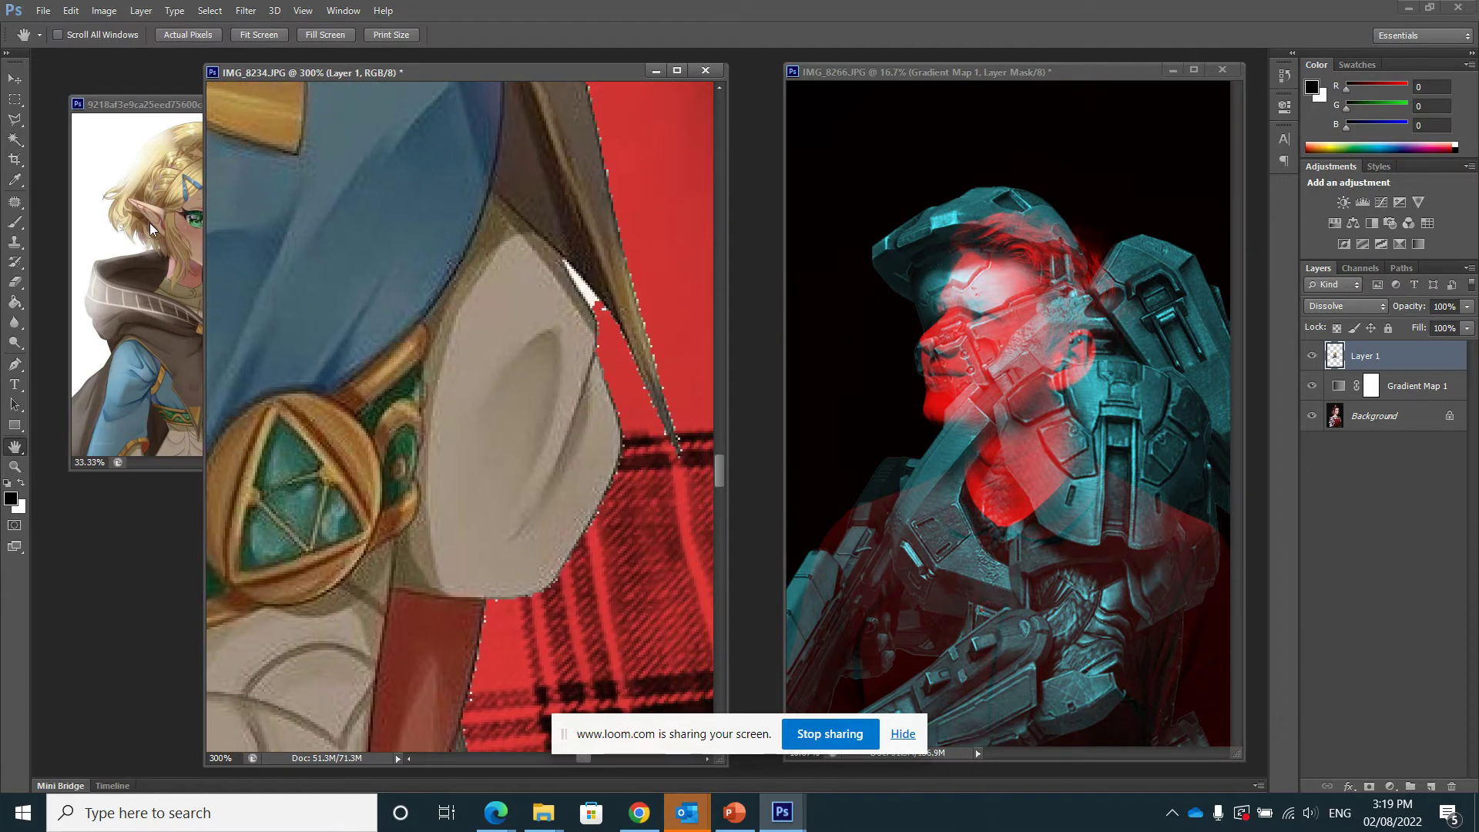
click(16, 140)
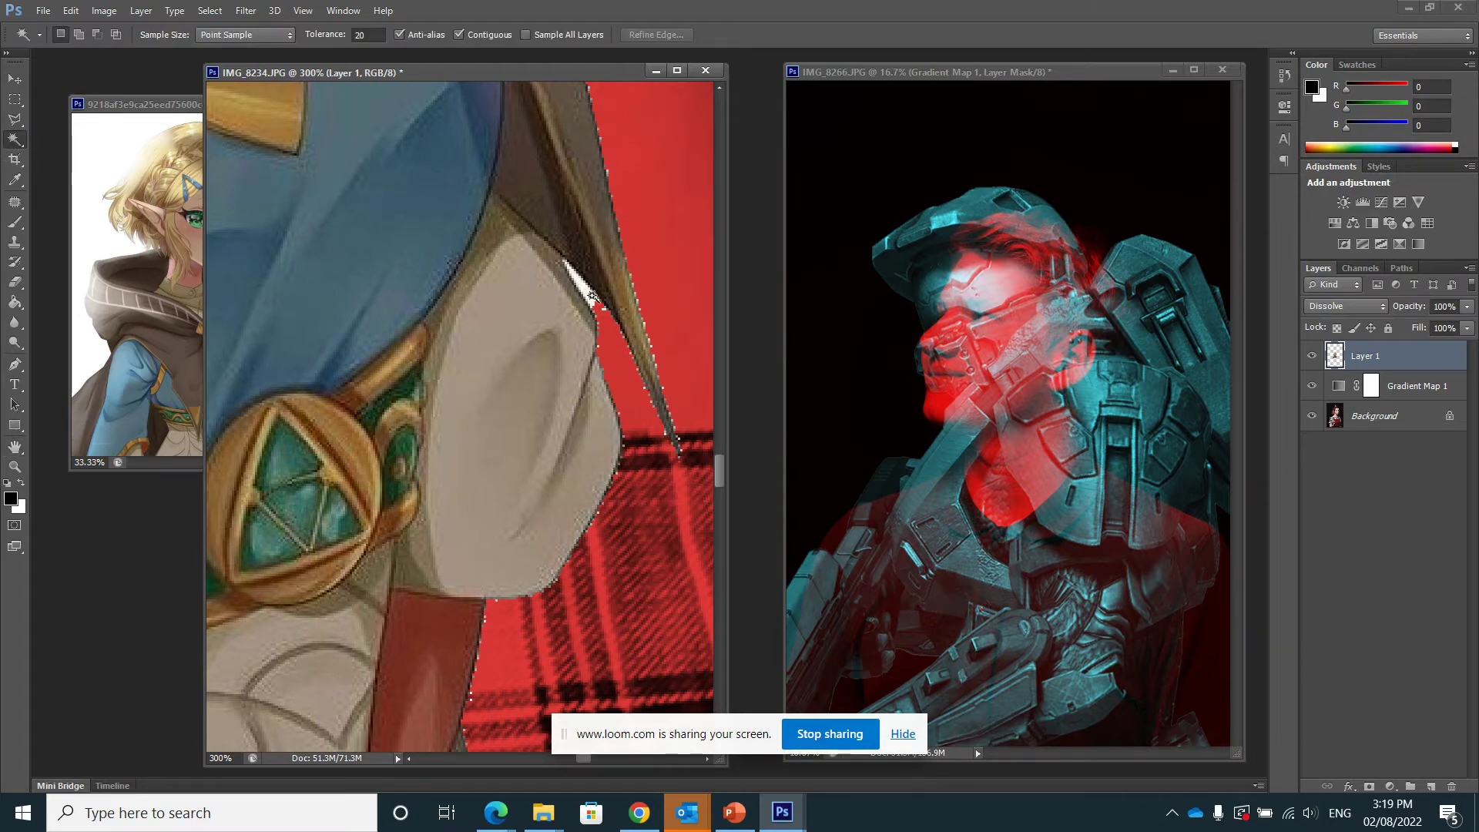
click(591, 295)
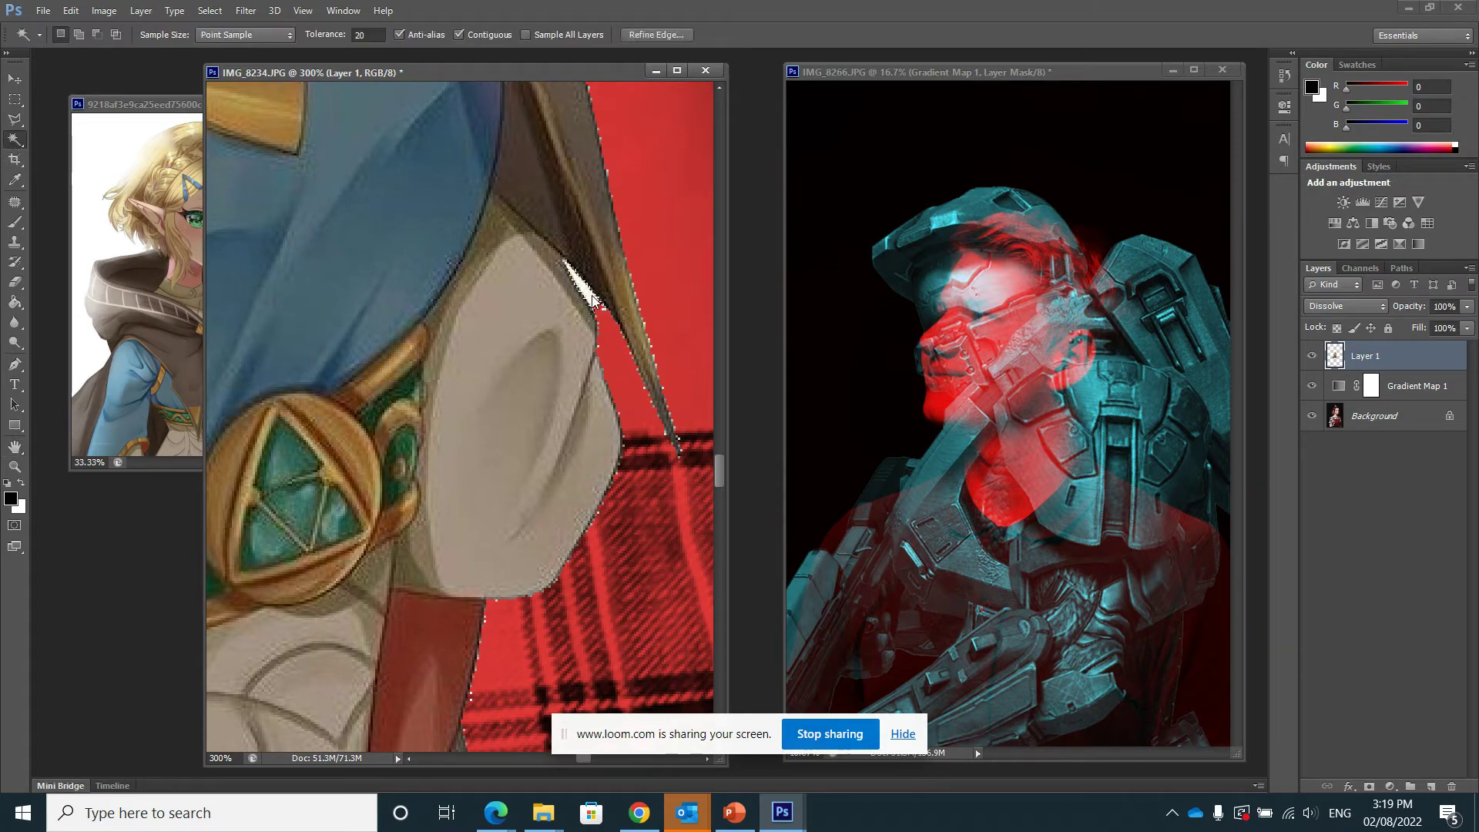
click(70, 10)
click(81, 123)
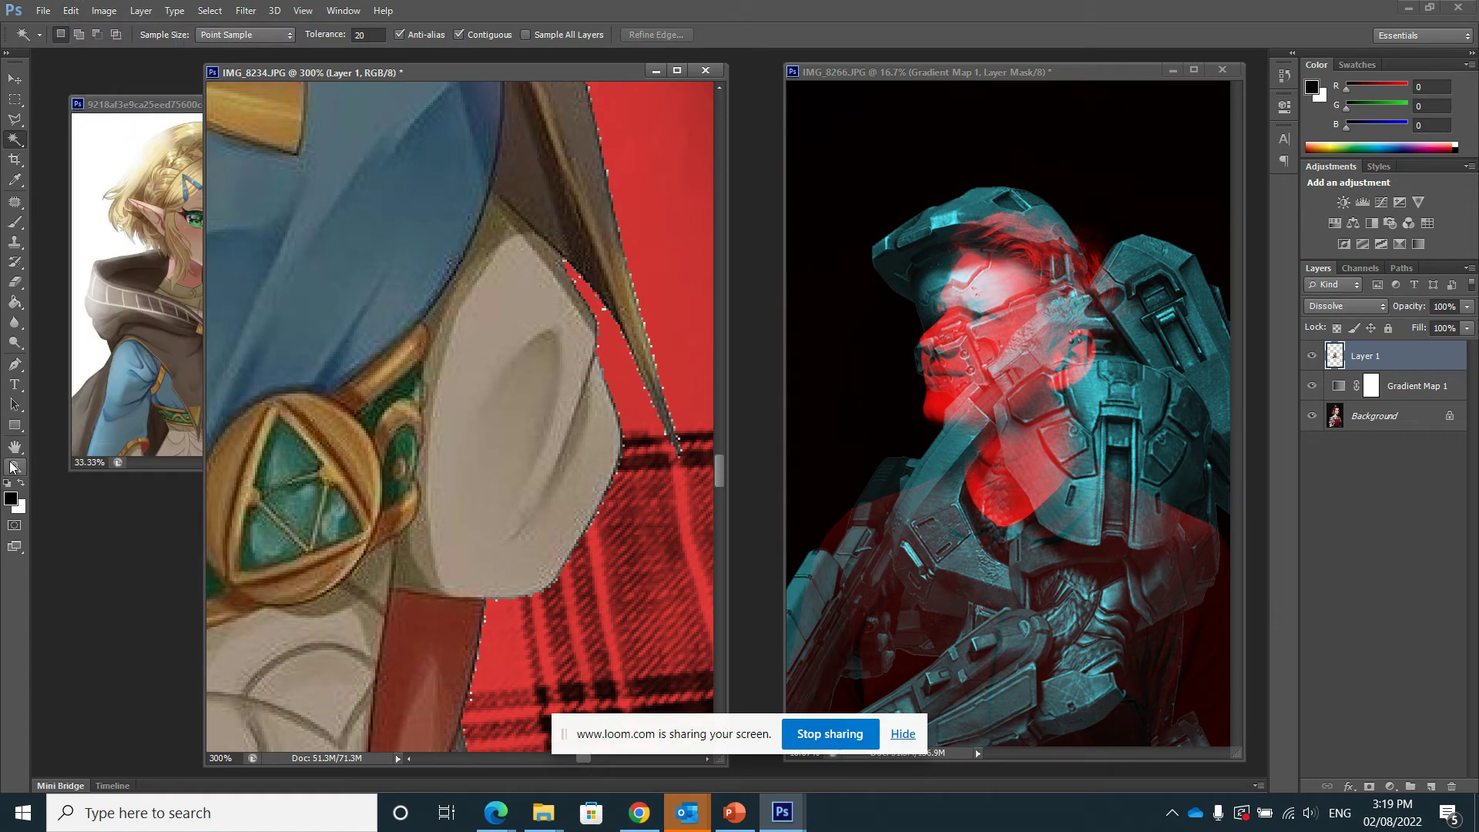
Step: Select the white gaps between the hair strands below the character's ear and above her hood, and cut them from Layer 1
click(14, 447)
drag(350, 347, 482, 495)
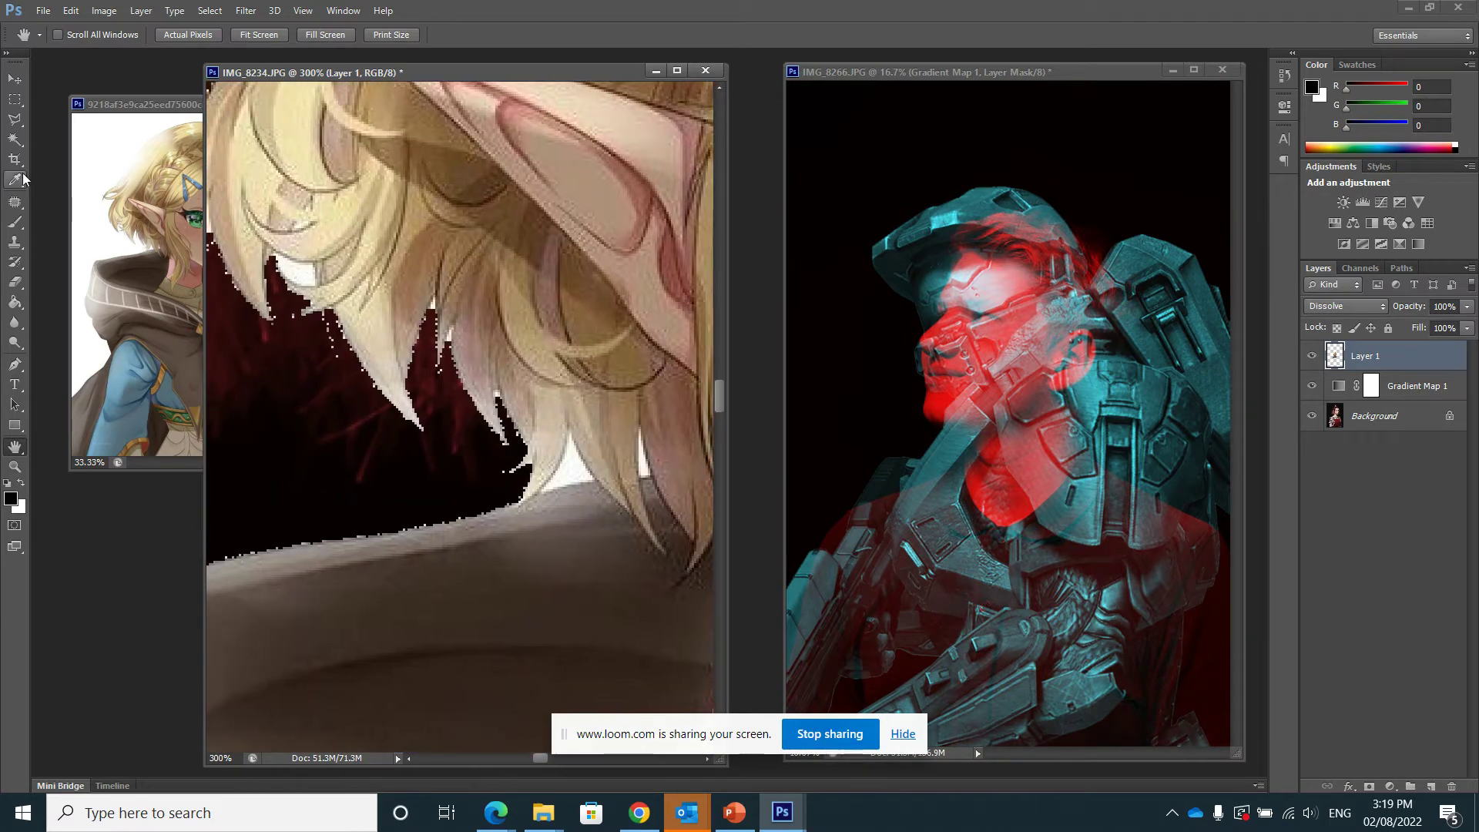
click(15, 140)
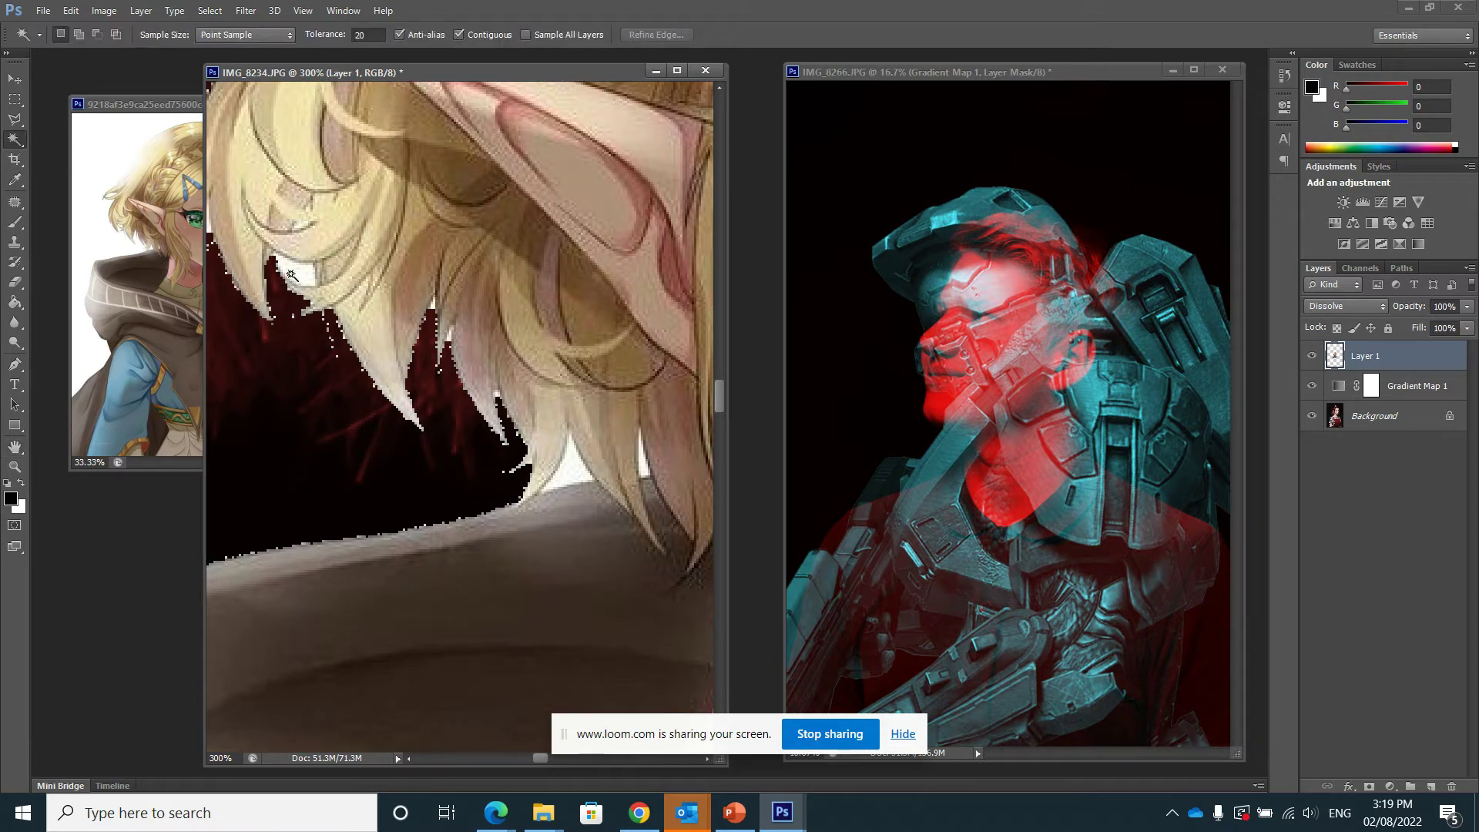
shift+click(291, 274)
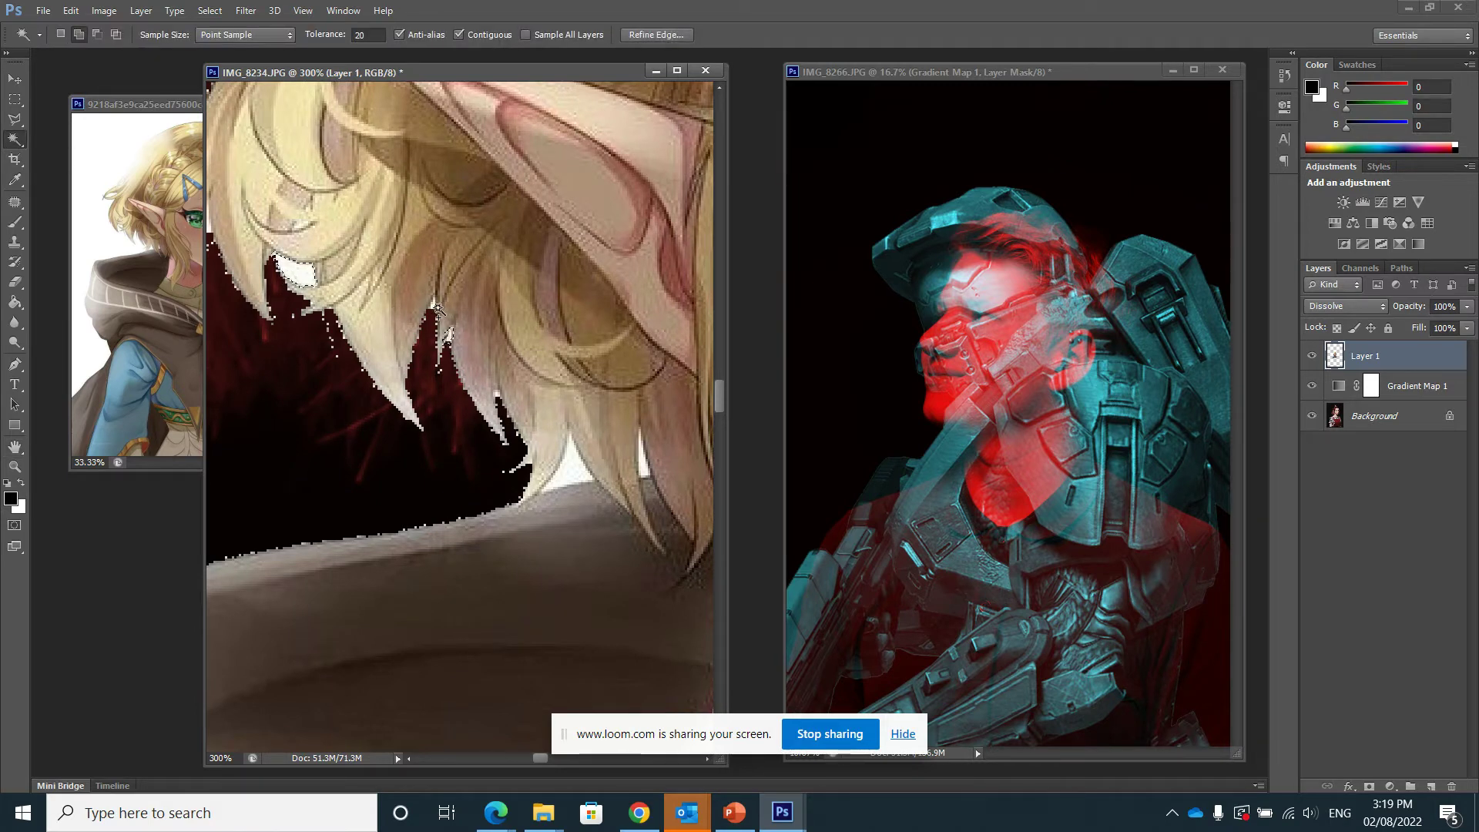
click(573, 450)
shift+click(645, 461)
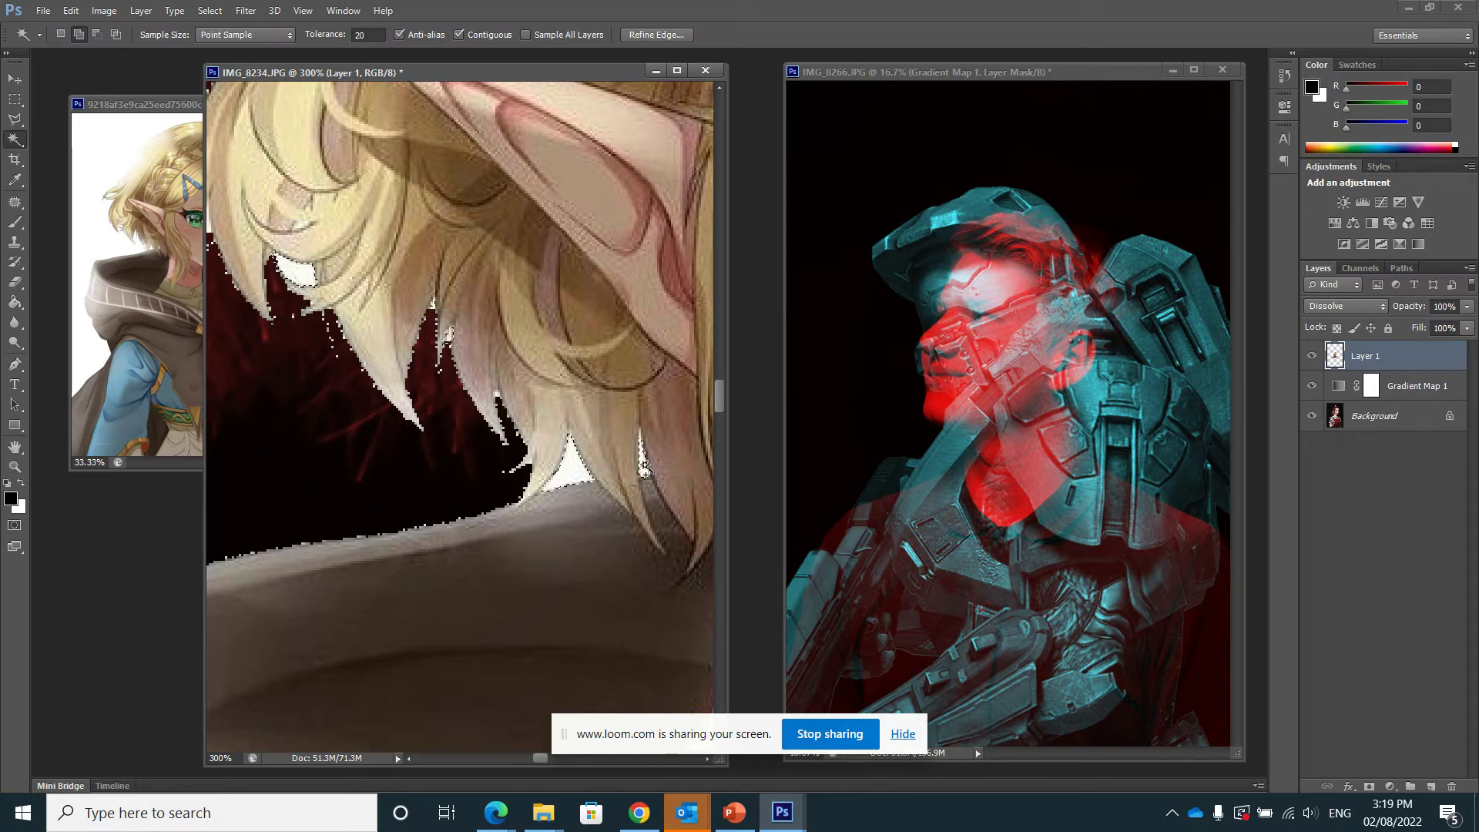
click(70, 10)
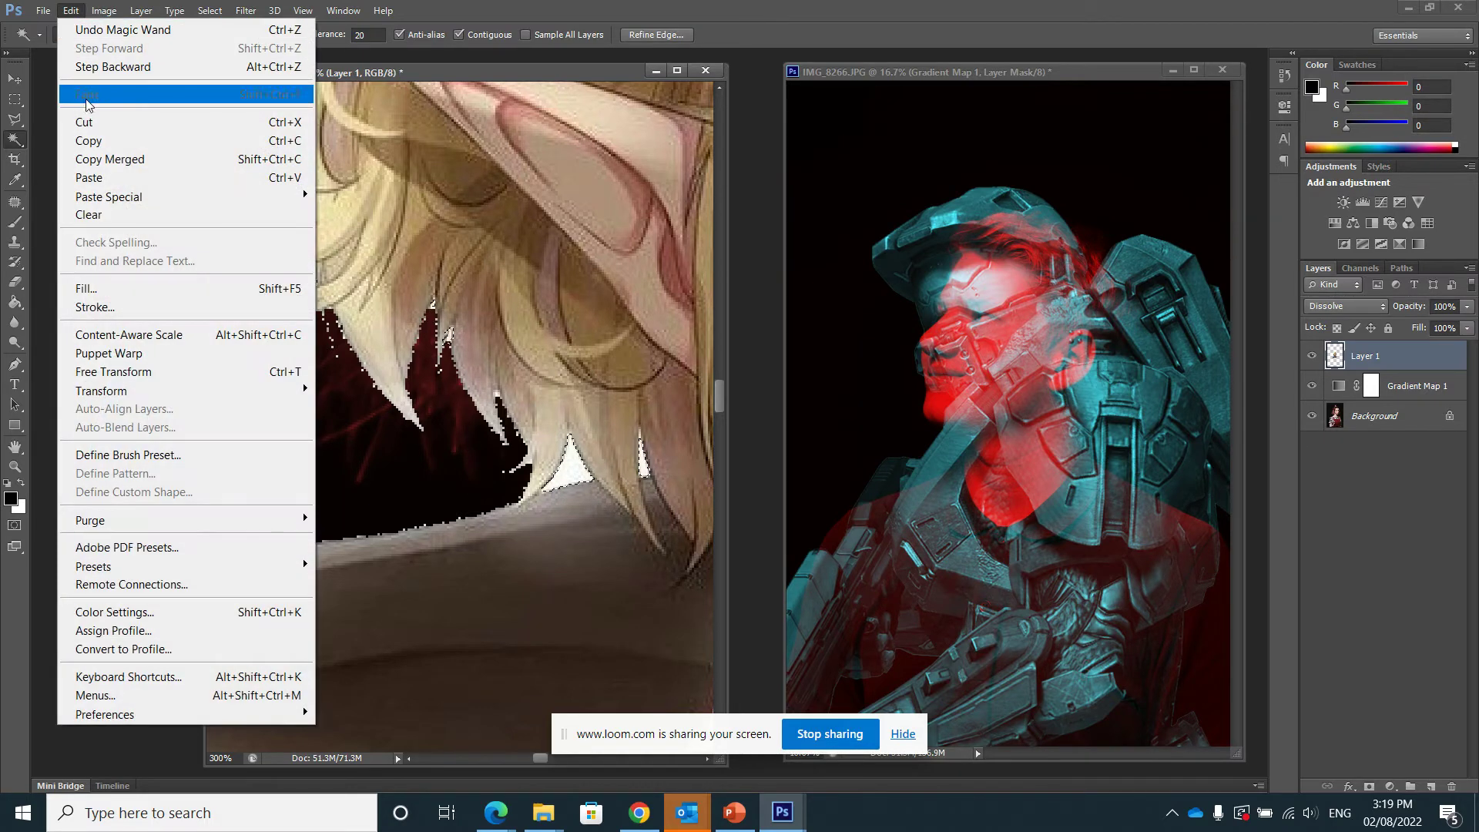
click(88, 125)
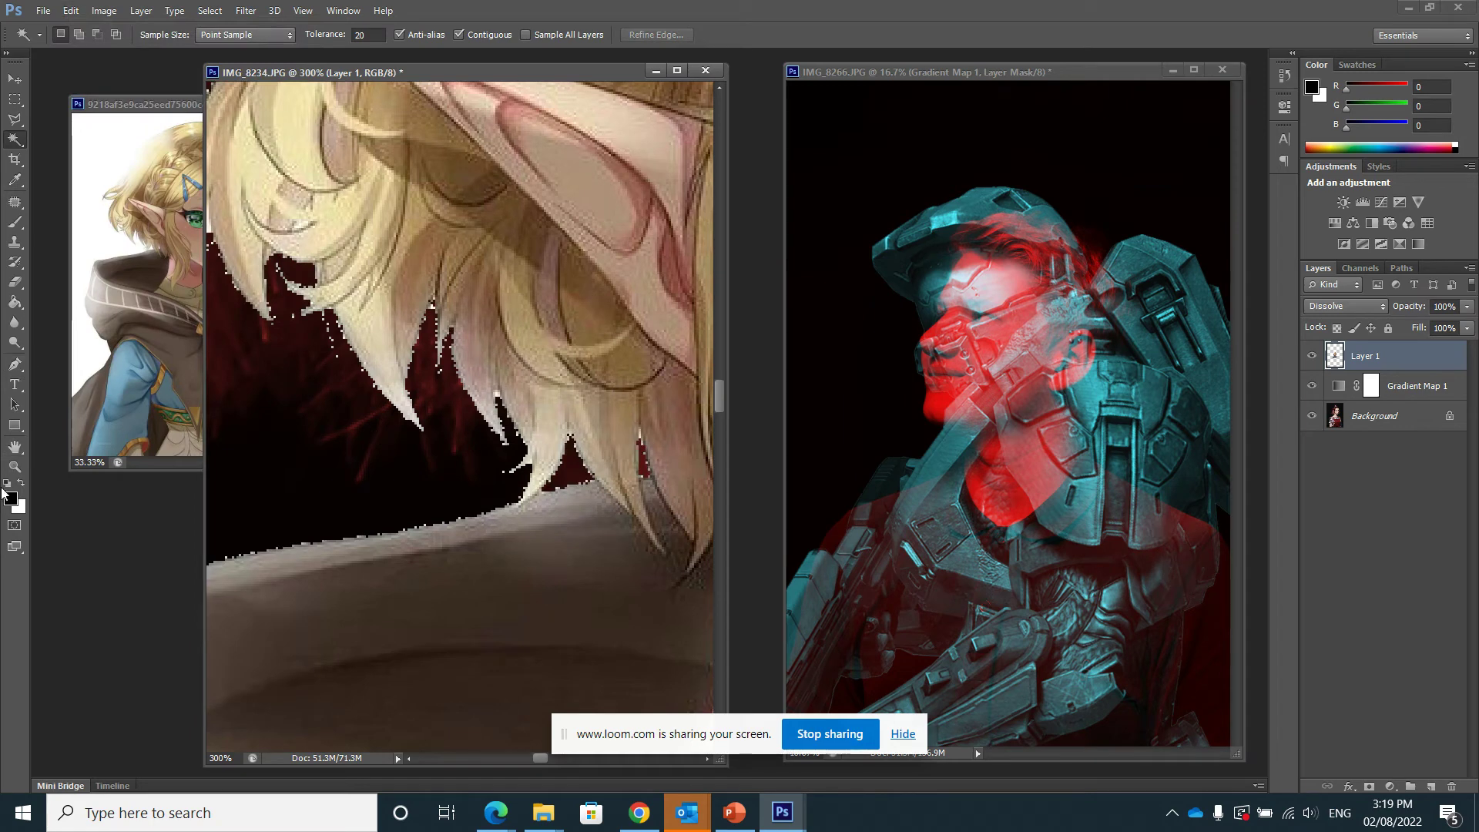
Step: Select the white gap inside the outer hair strand beside the tip of the character's ear and cut it from Layer 1
click(14, 447)
drag(365, 334, 436, 651)
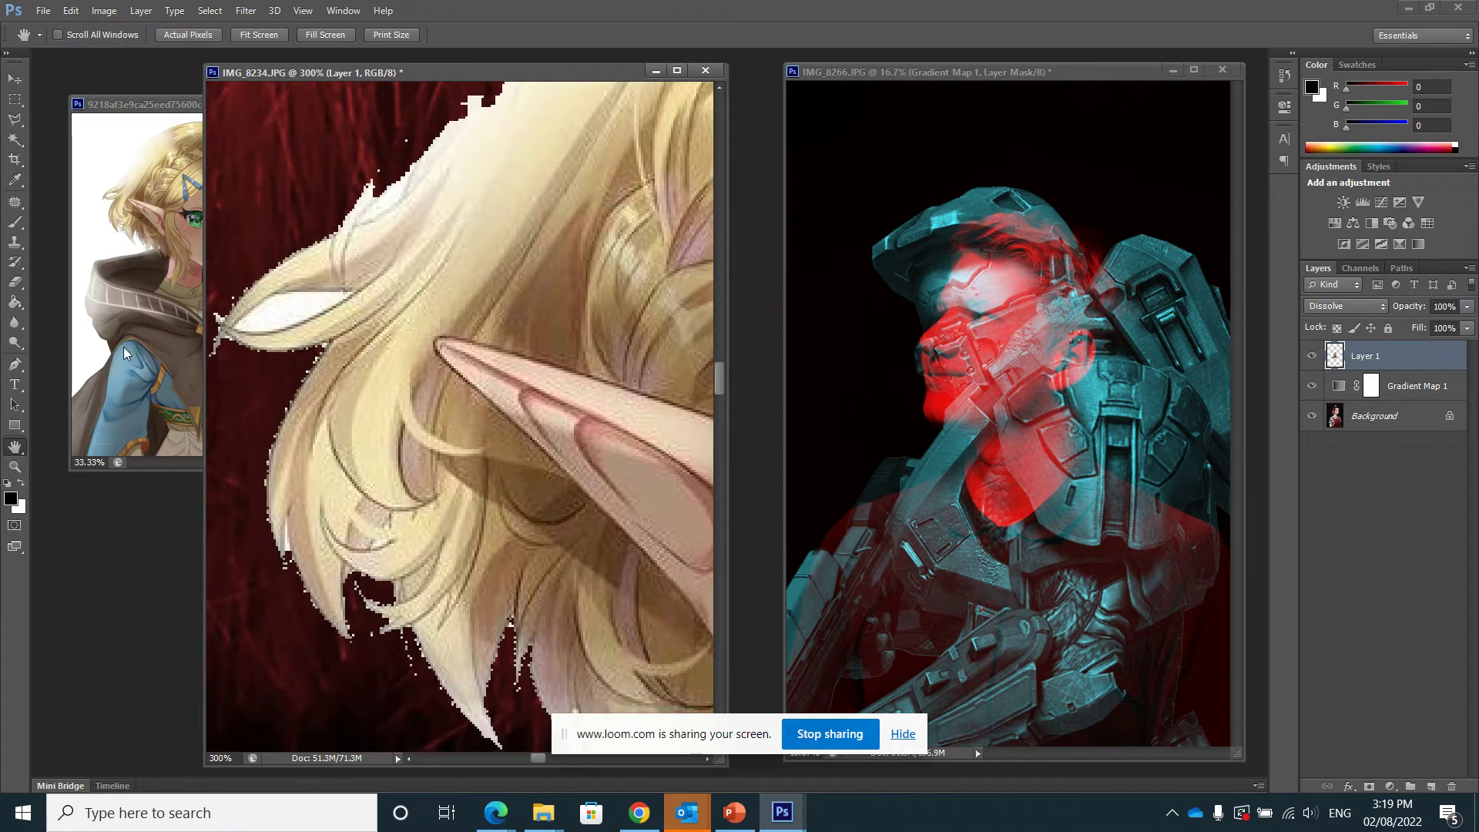
click(16, 141)
key(shift)
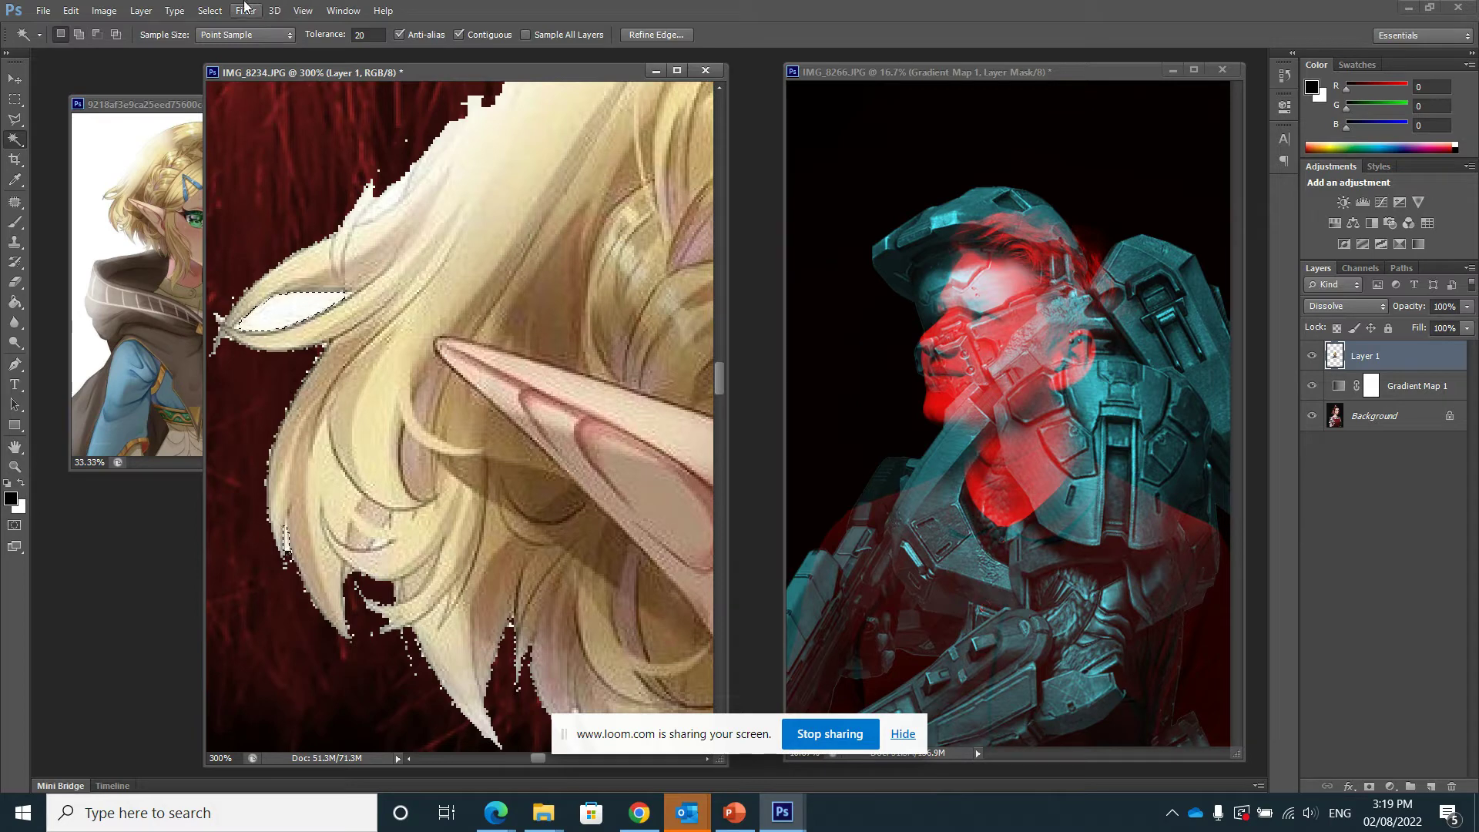
click(71, 10)
click(80, 122)
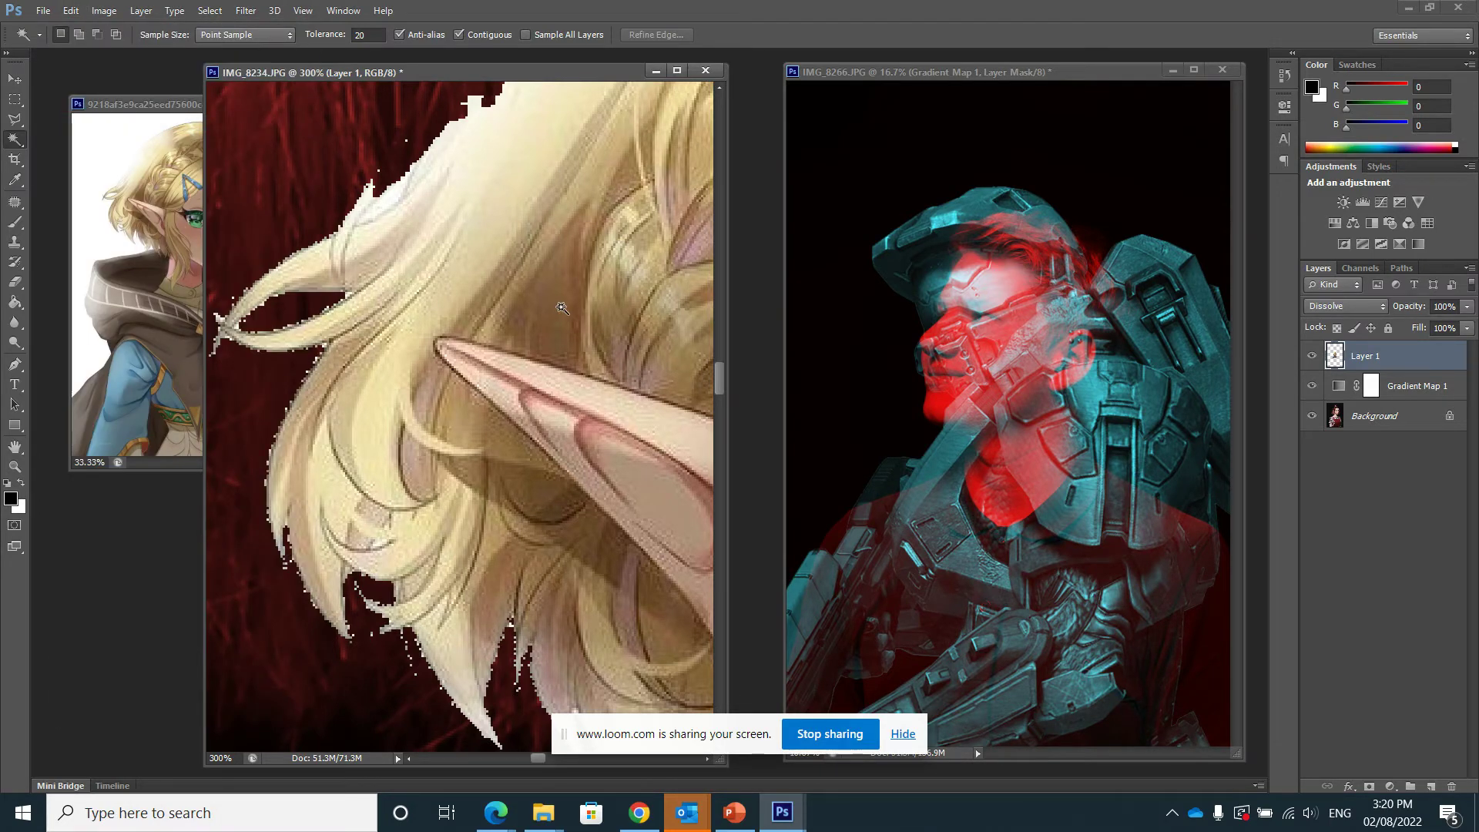
Step: Copy the Hue/Saturation 1 and clipped Gradient Map 2 adjustment layers together from IMG_8266.JPG into IMG_8234.JPG
key(ctrl+minus)
key(ctrl+minus)
key(ctrl+minus)
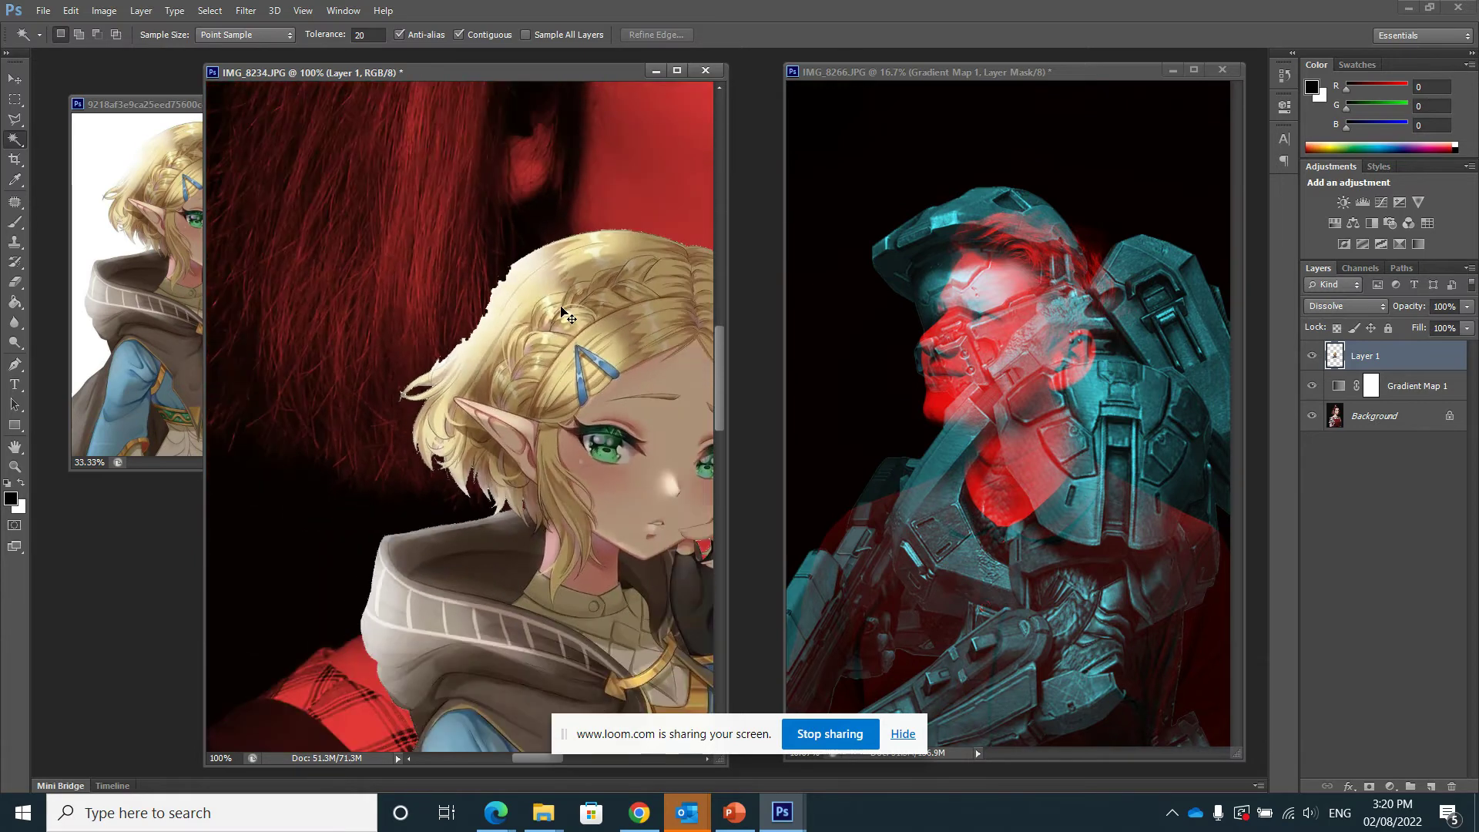
key(ctrl+minus)
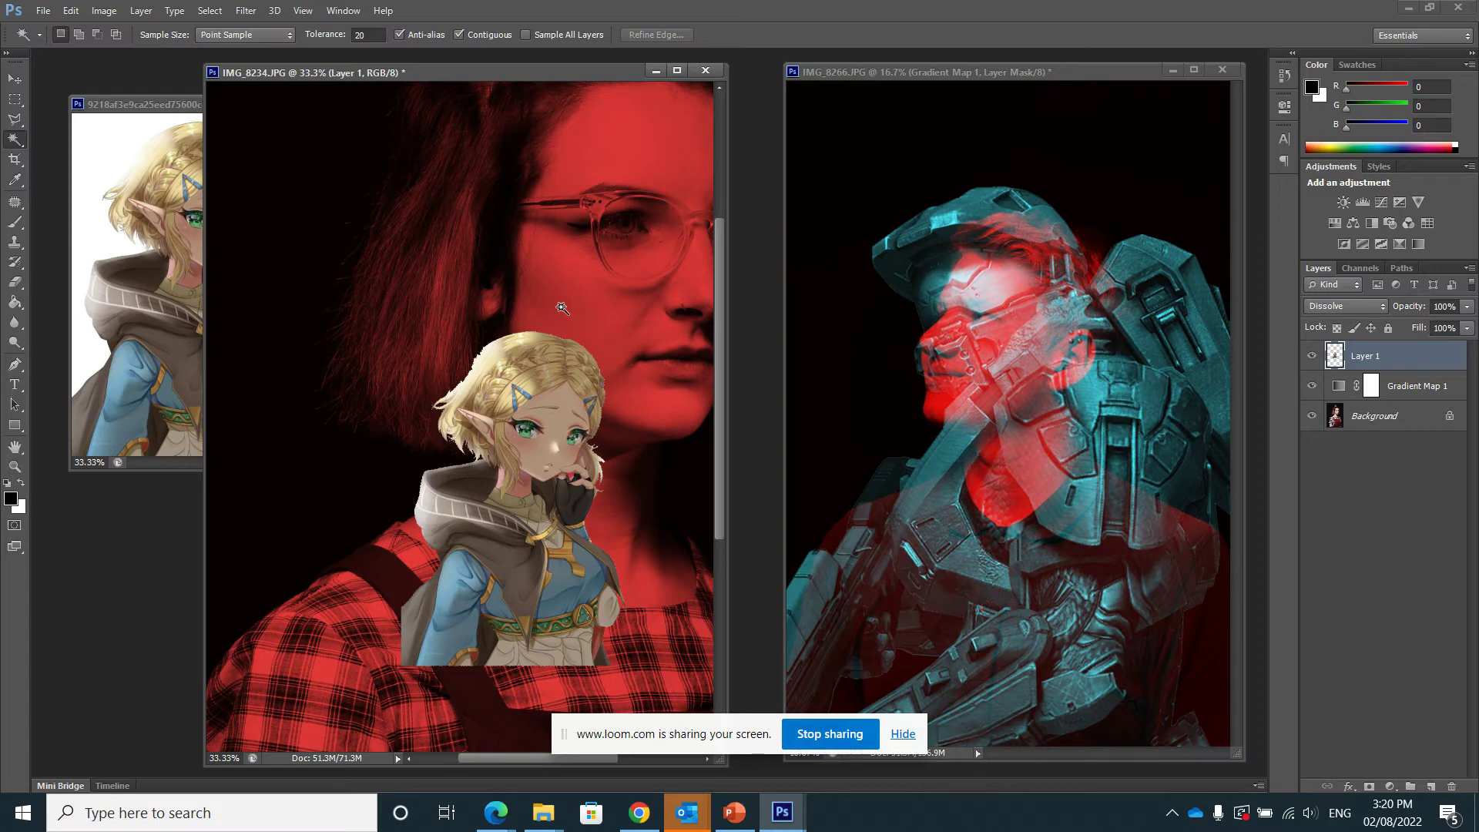
key(ctrl+minus)
key(ctrl+minus)
key(ctrl+minus)
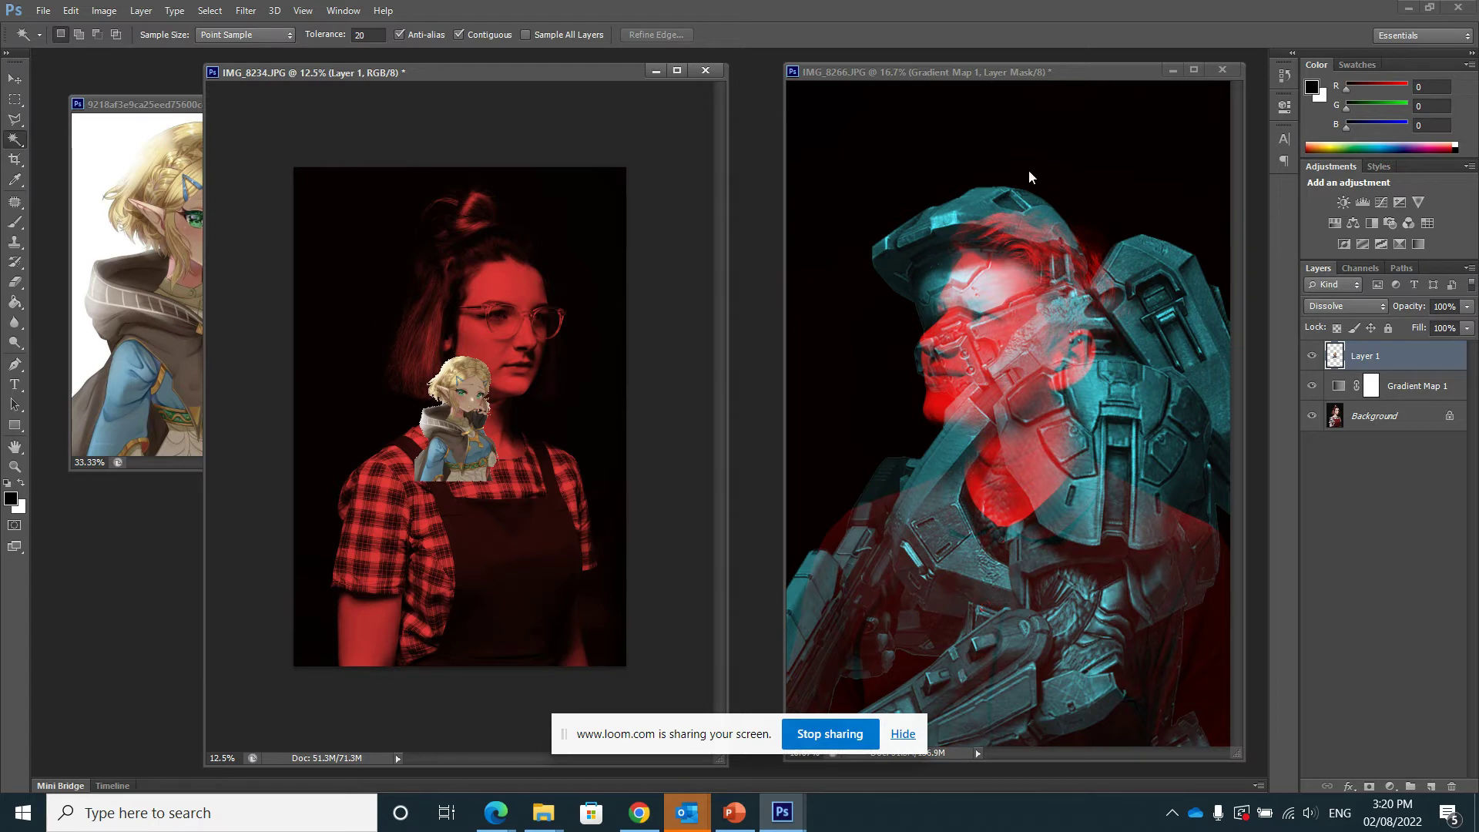
click(1017, 72)
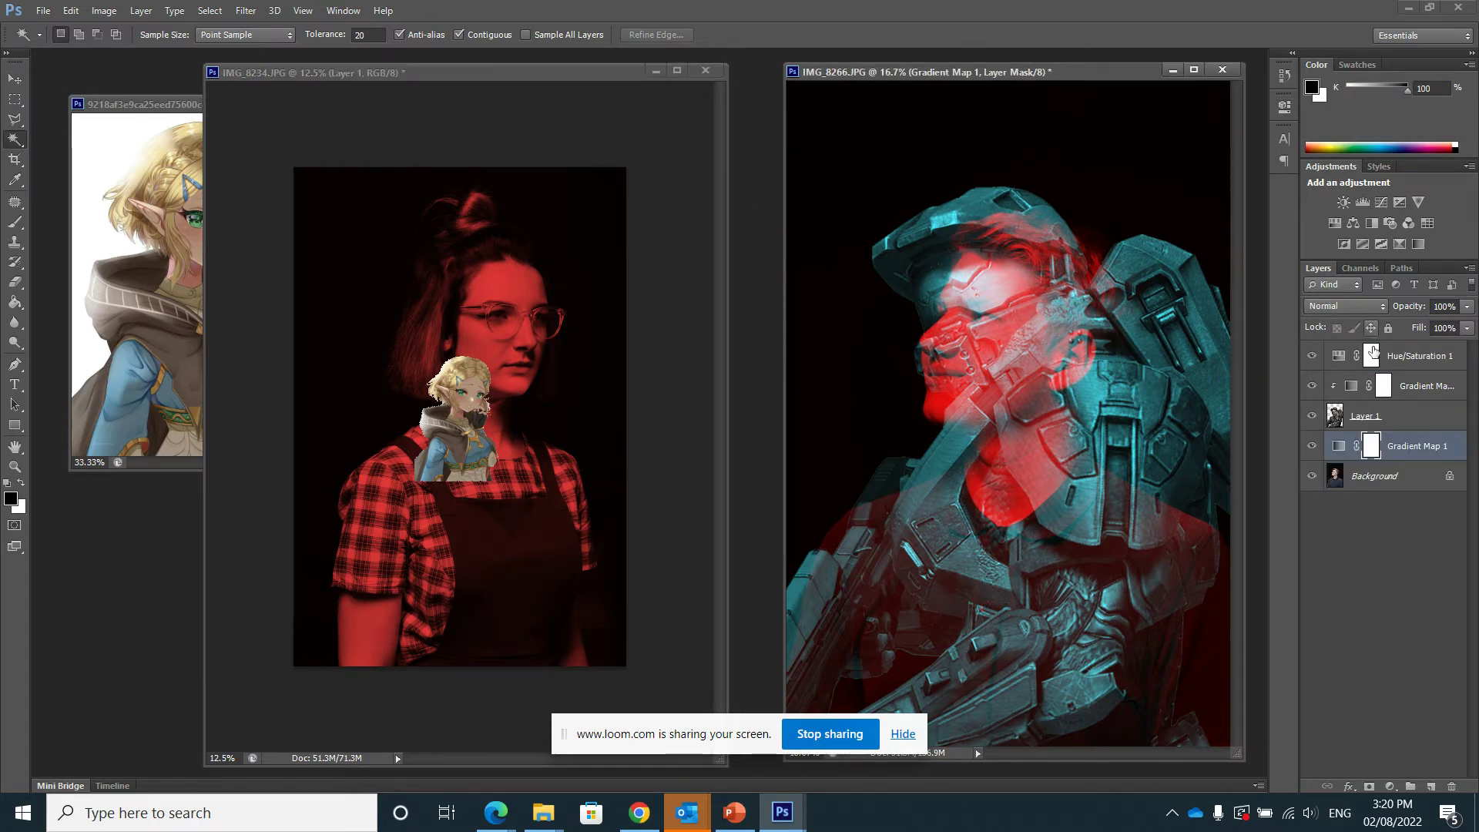
click(1352, 385)
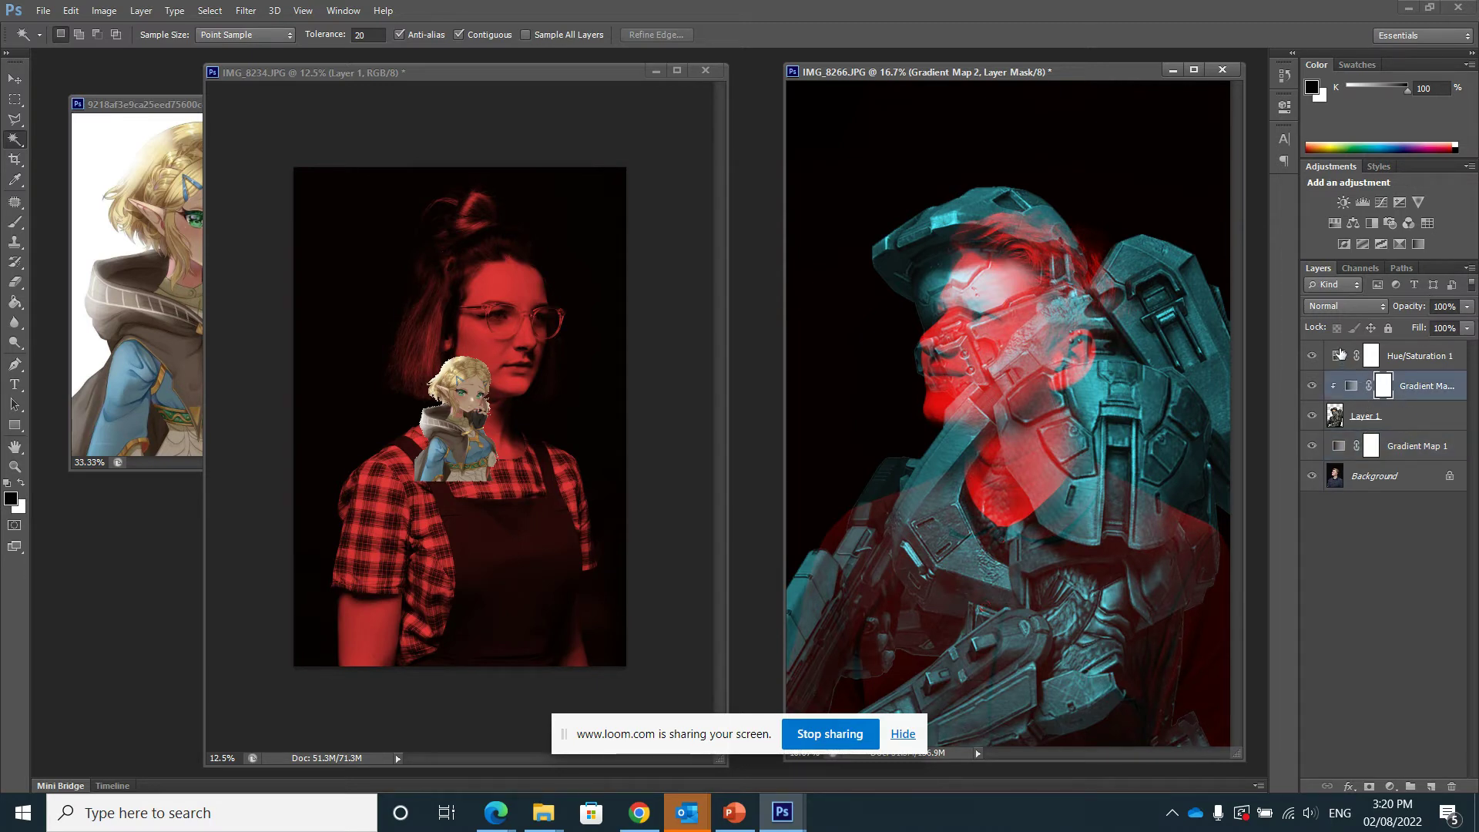
shift+click(1340, 354)
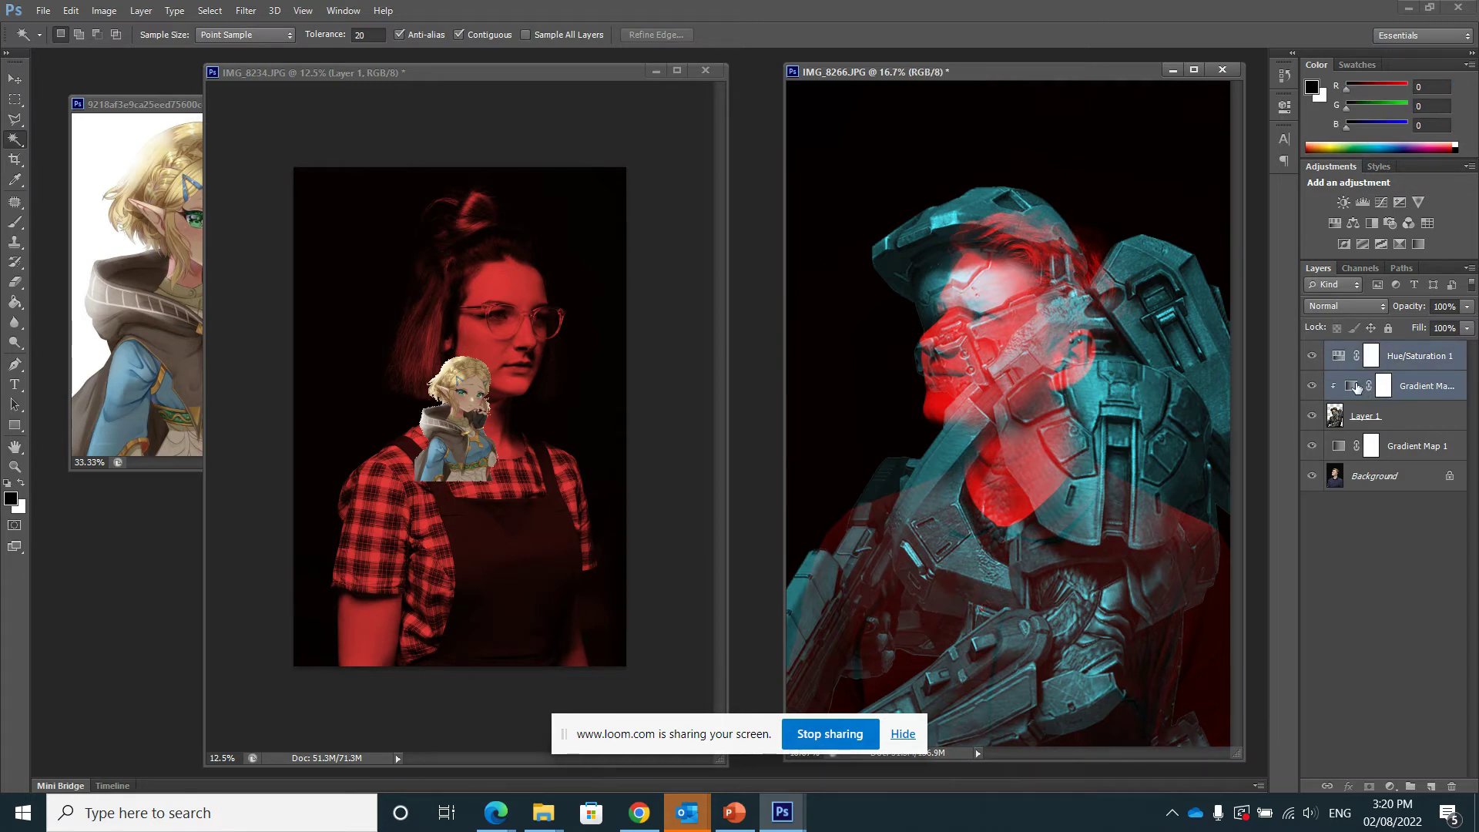
drag(1357, 387, 416, 416)
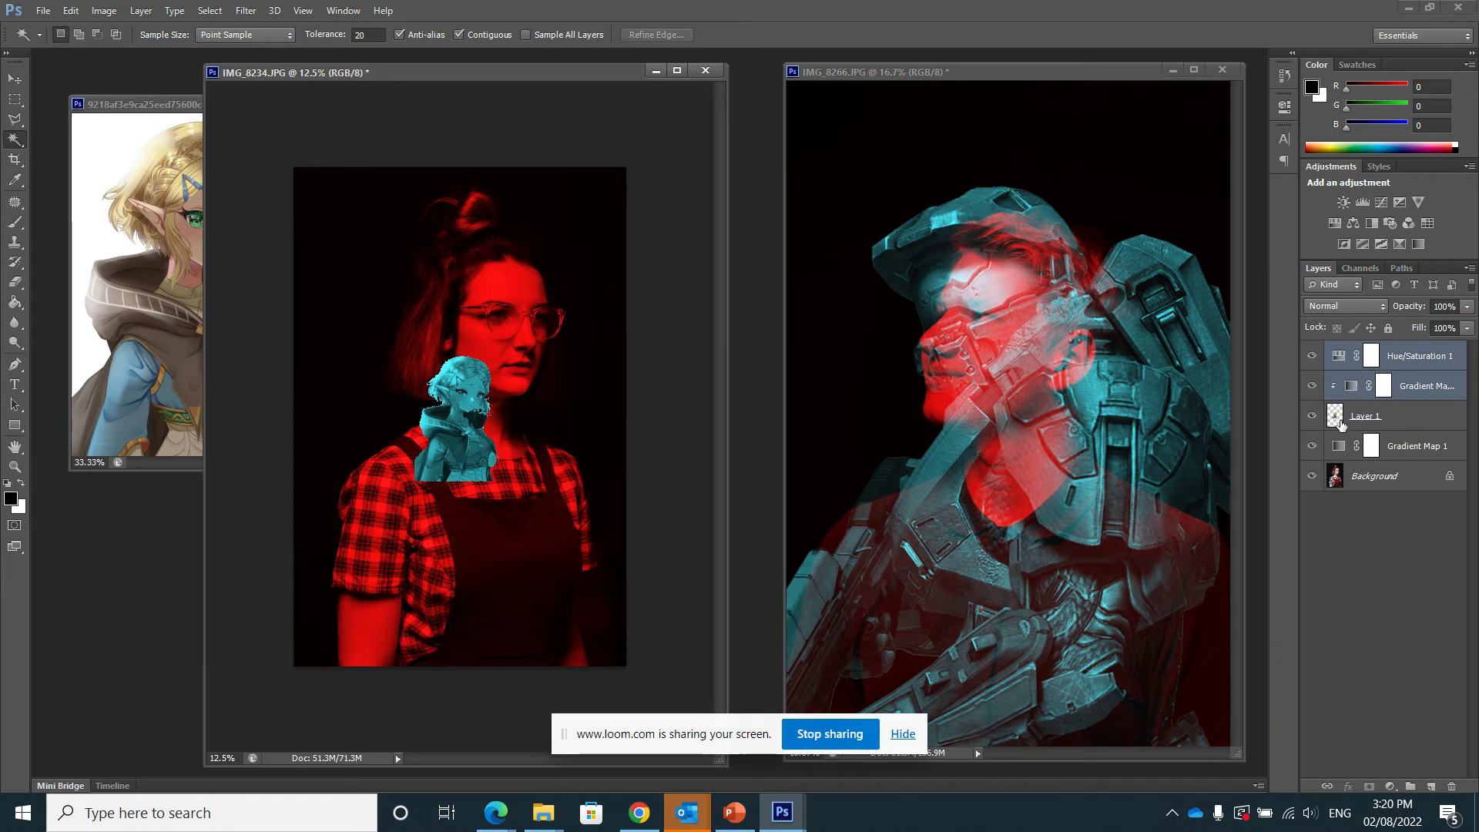
Step: Set the blend mode of the character's Layer 1 to Screen
click(1340, 420)
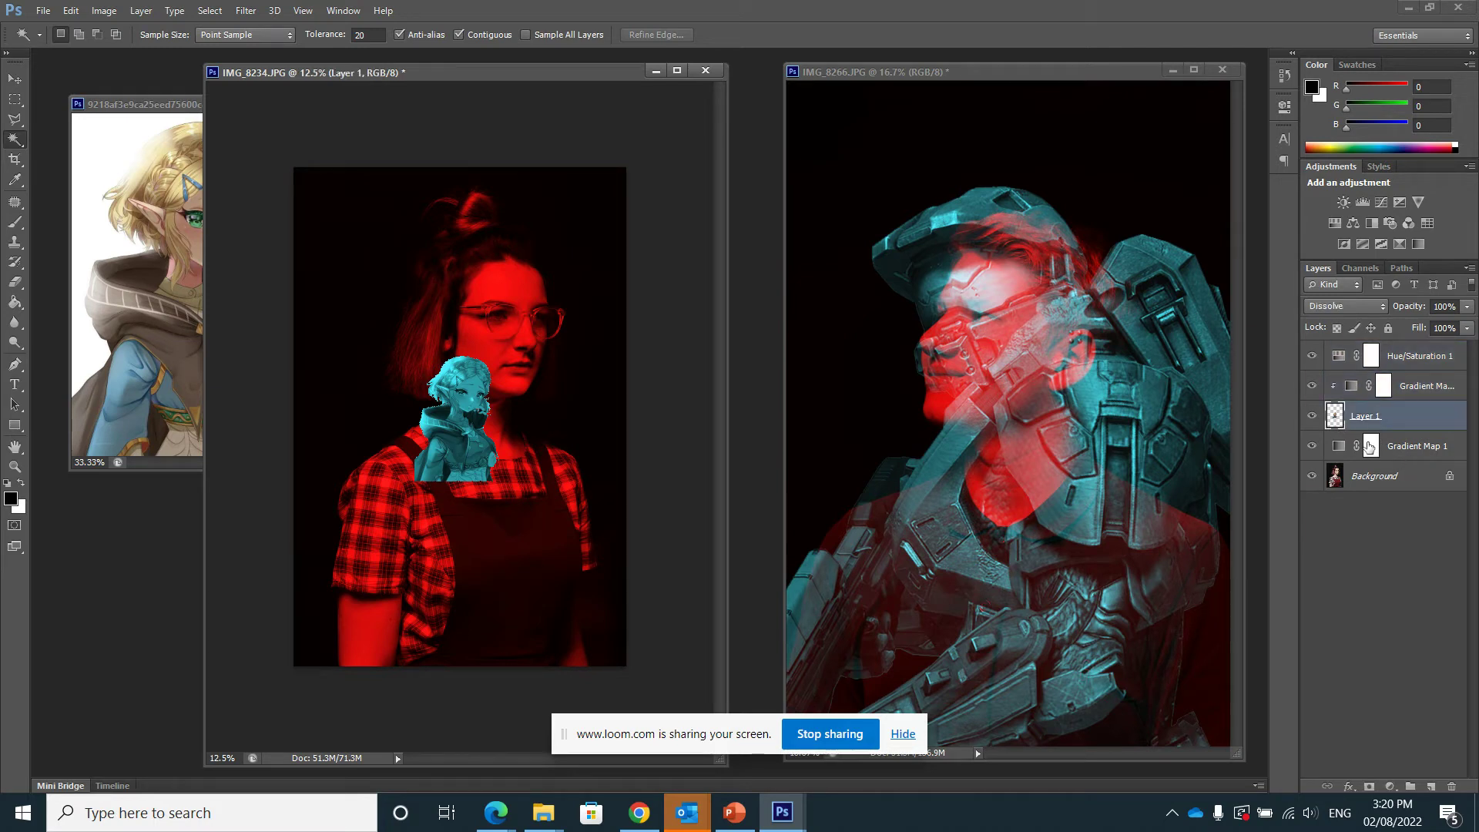
click(1341, 303)
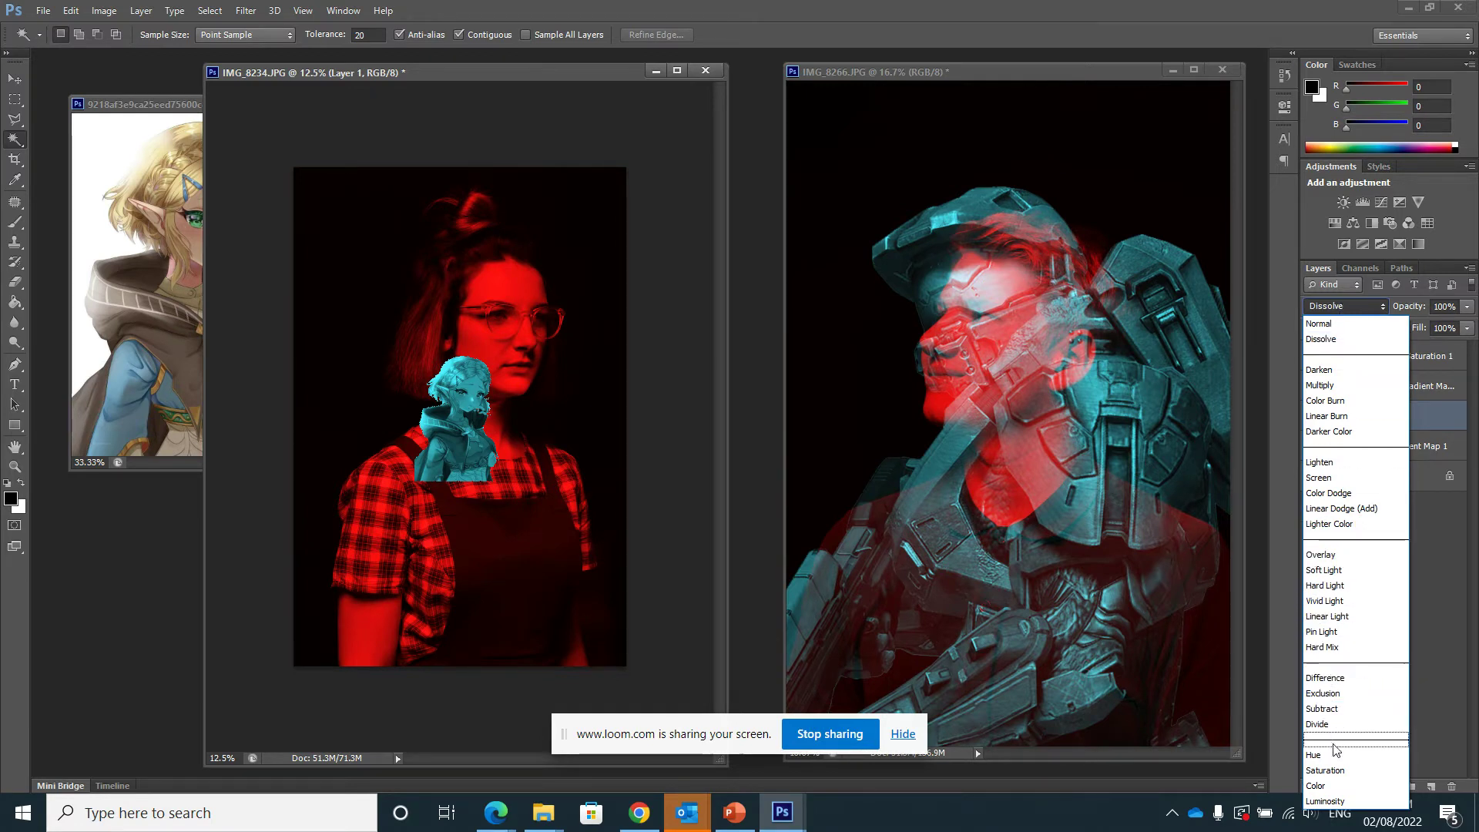
click(1318, 479)
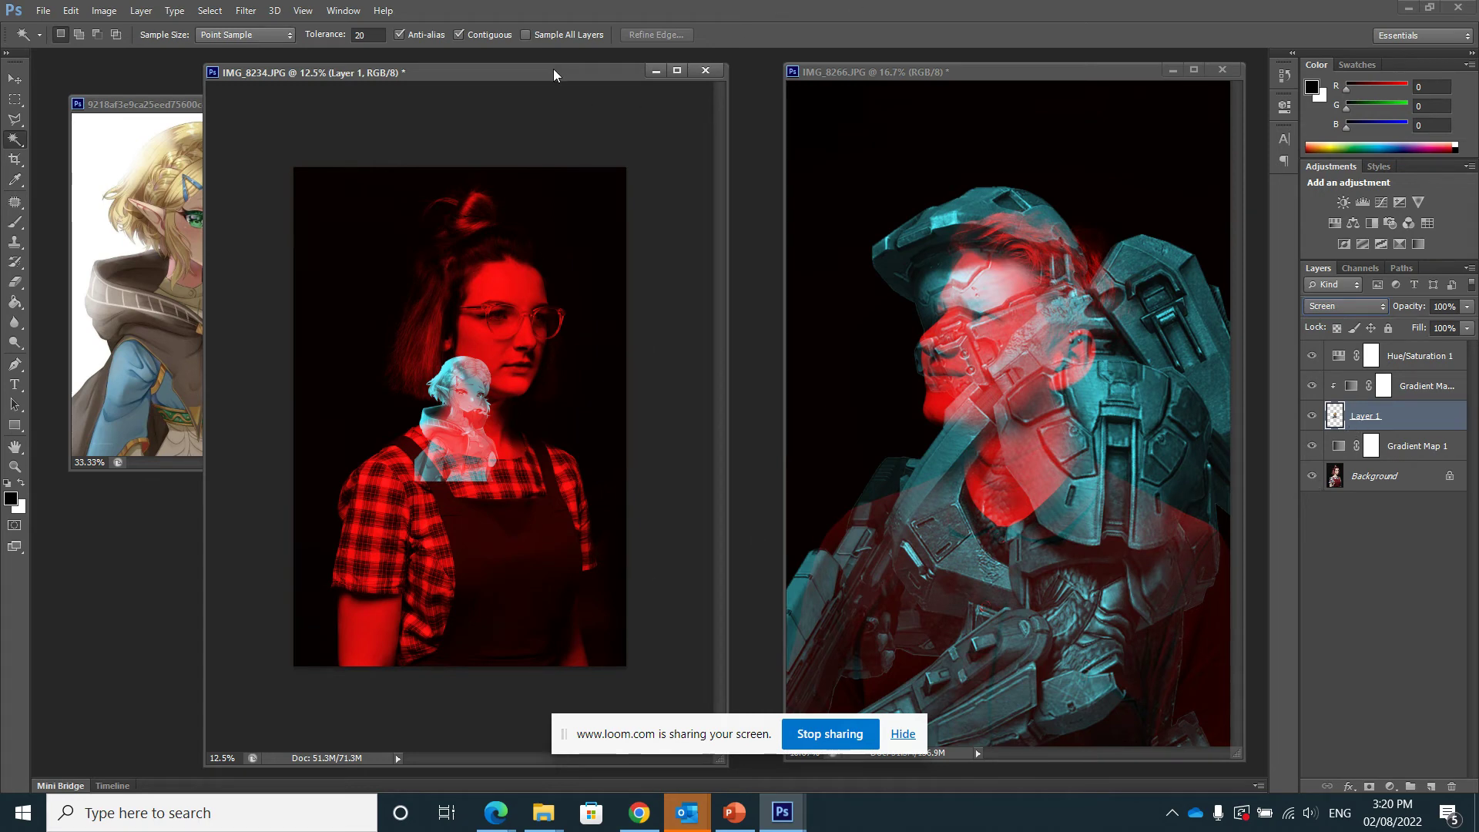
click(343, 10)
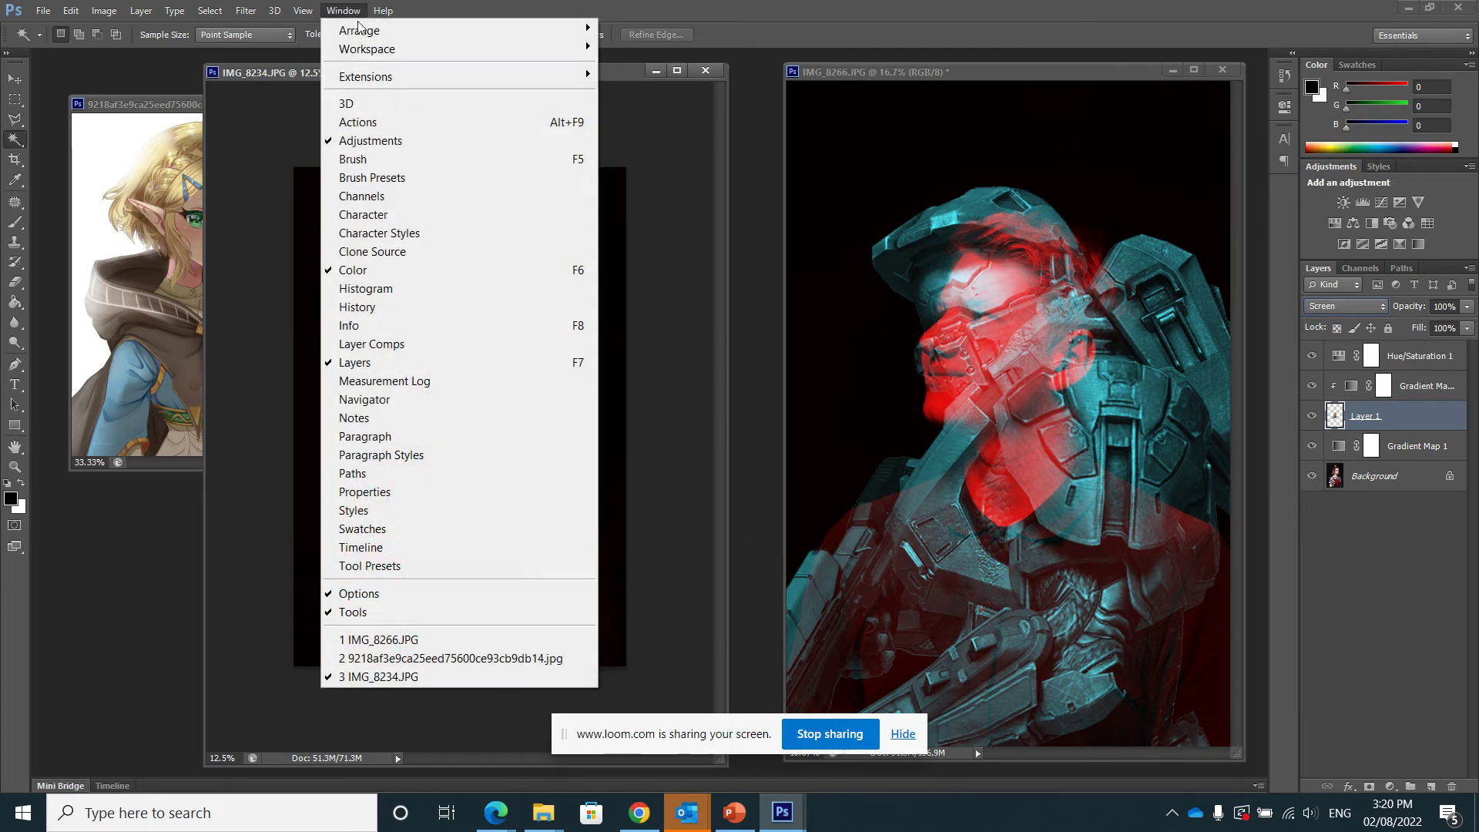
mouse_move(364, 31)
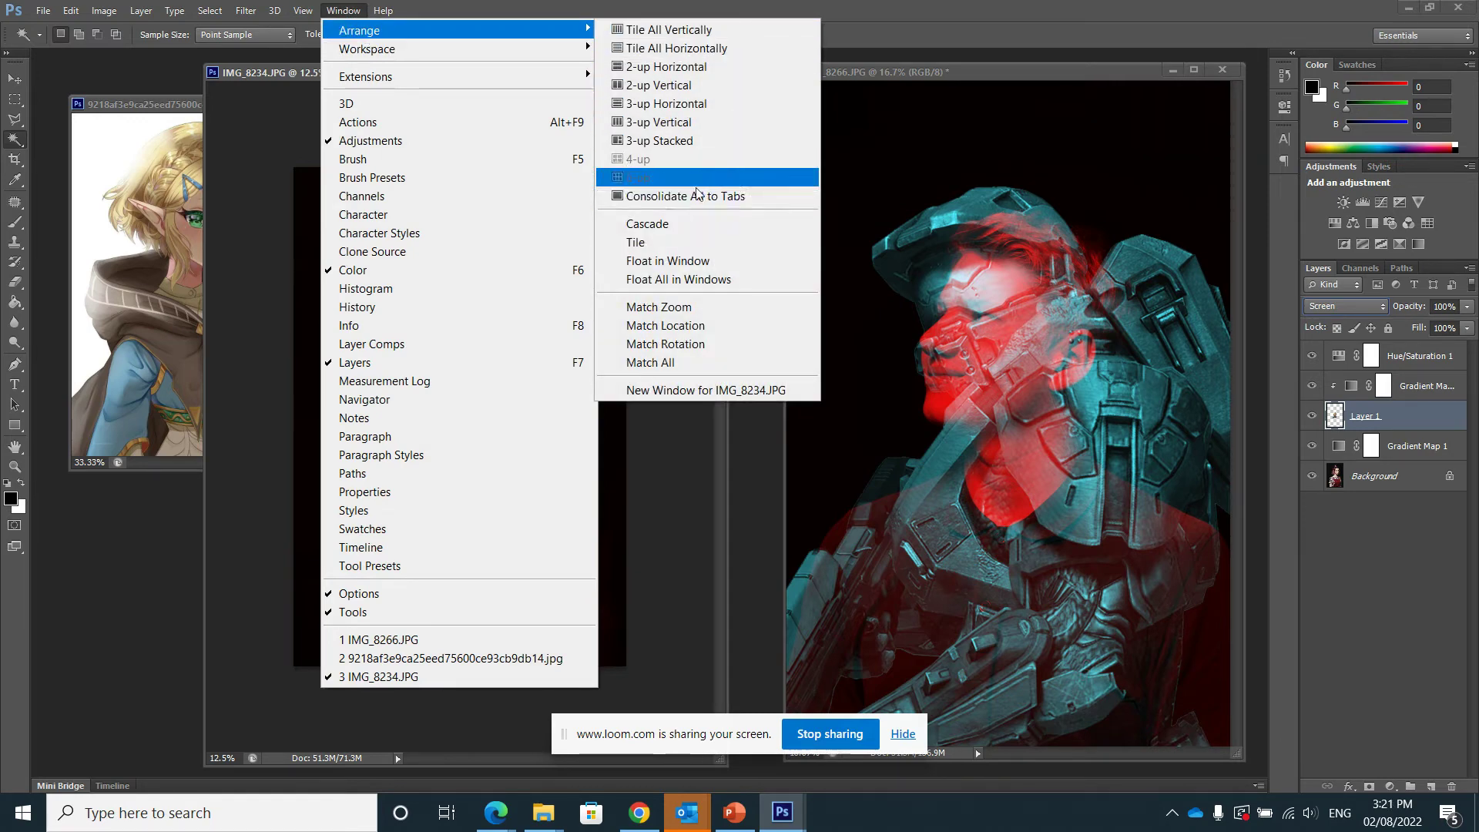
click(343, 10)
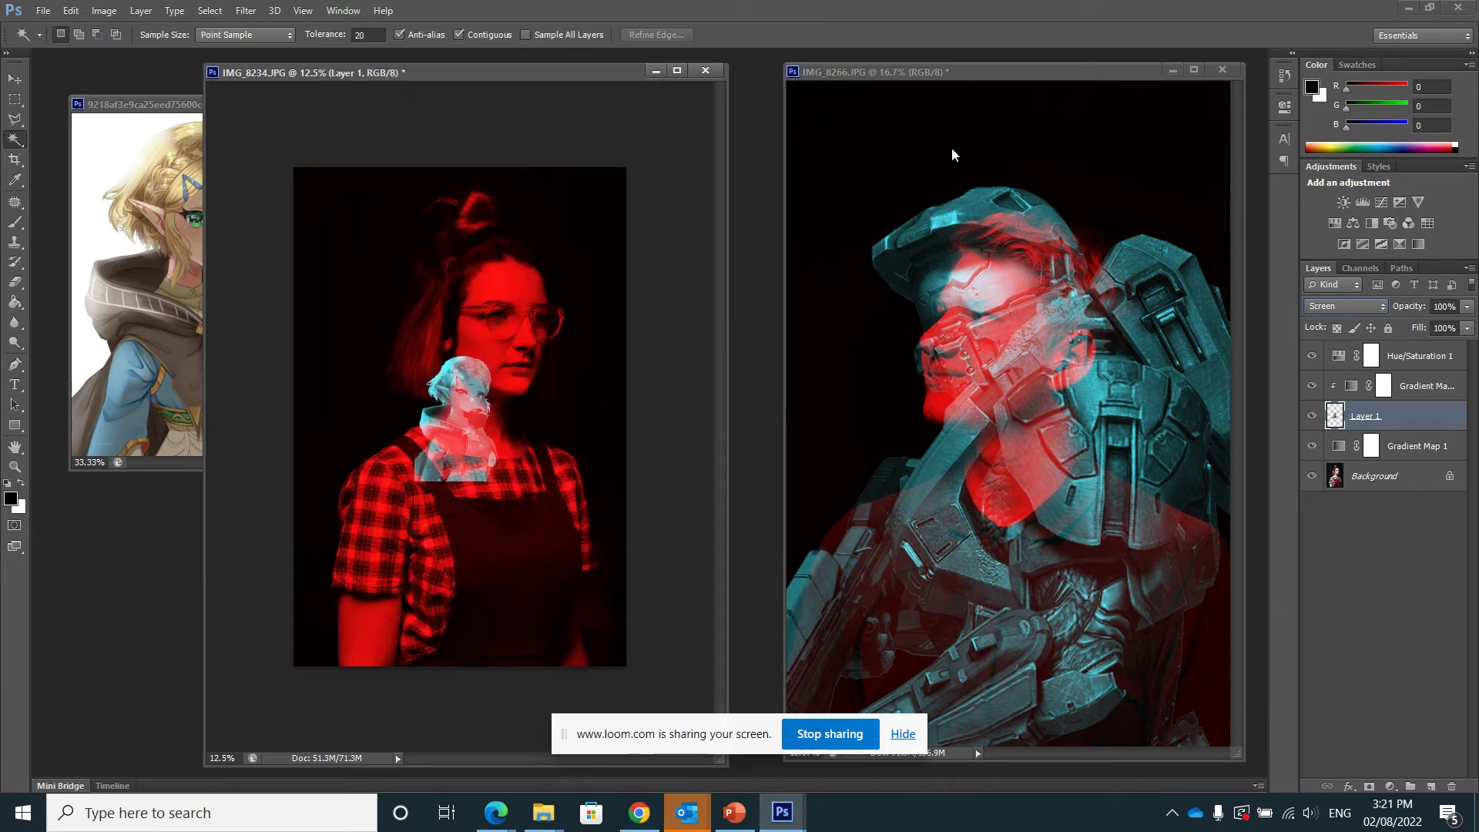
click(1153, 164)
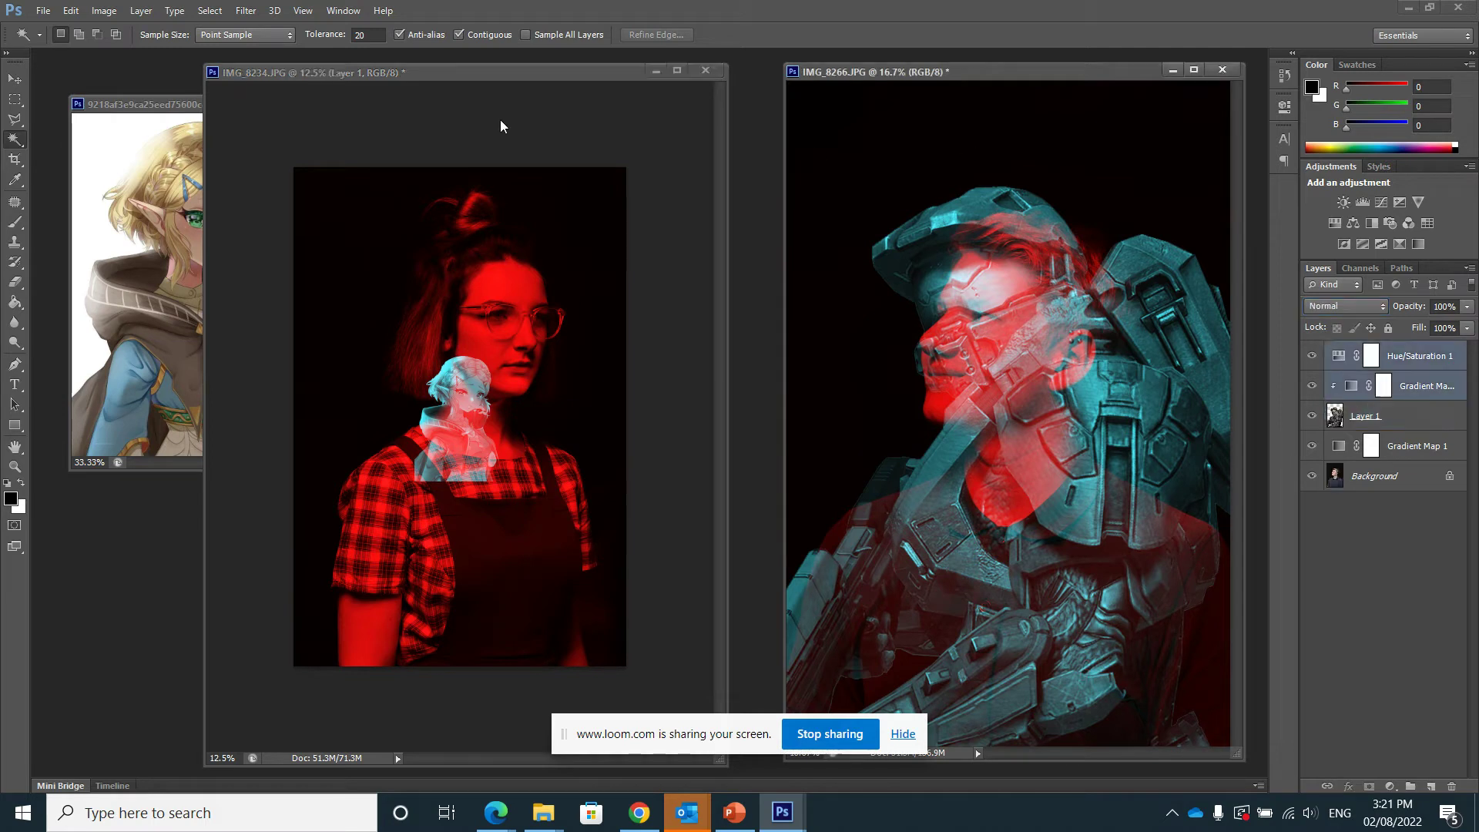
click(449, 78)
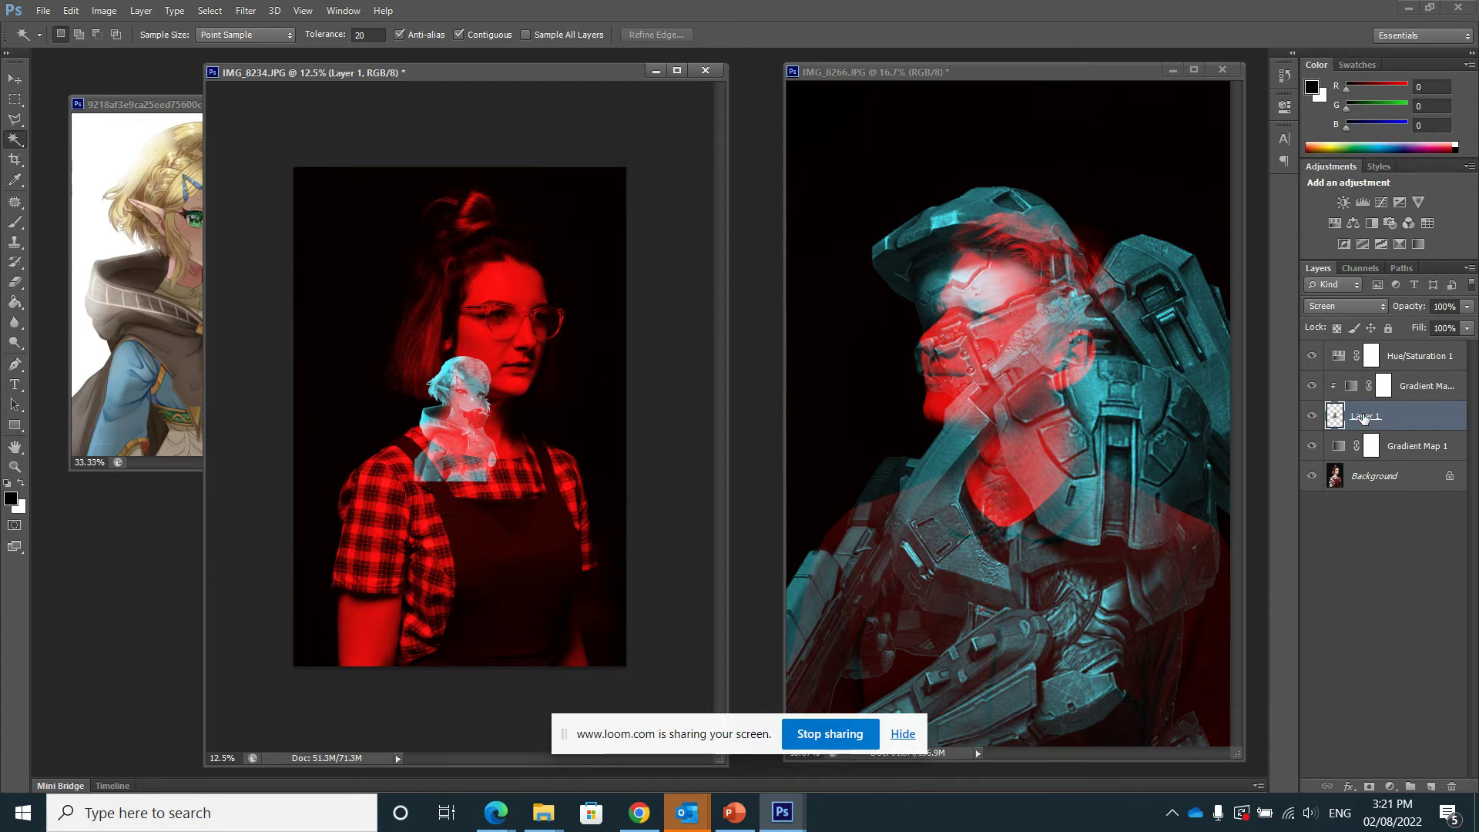
Step: Enlarge the character's Layer 1 proportionally with Free Transform and place it over the woman's head and torso
key(ctrl+t)
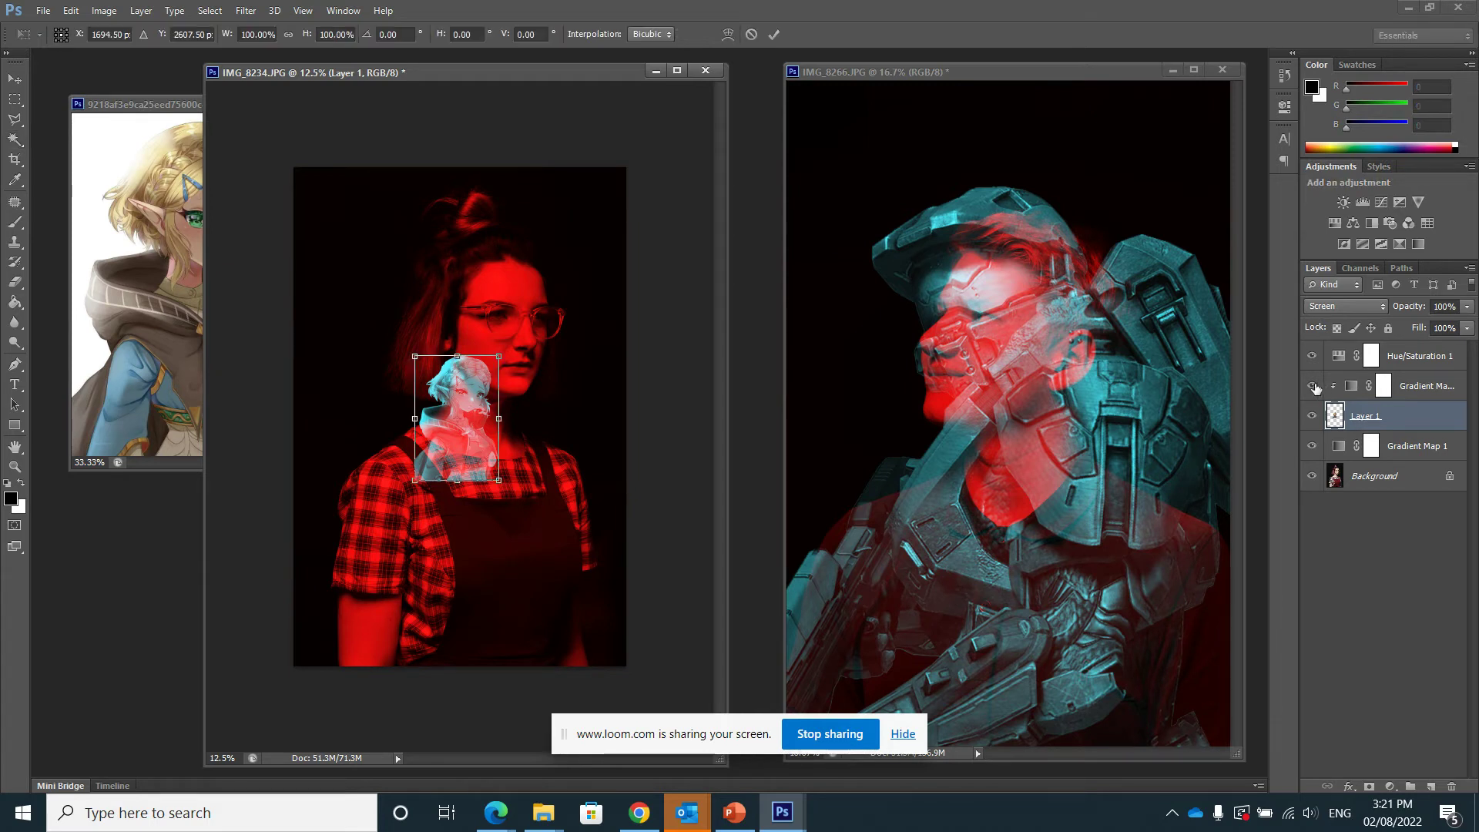
drag(498, 356, 635, 153)
drag(415, 480, 357, 564)
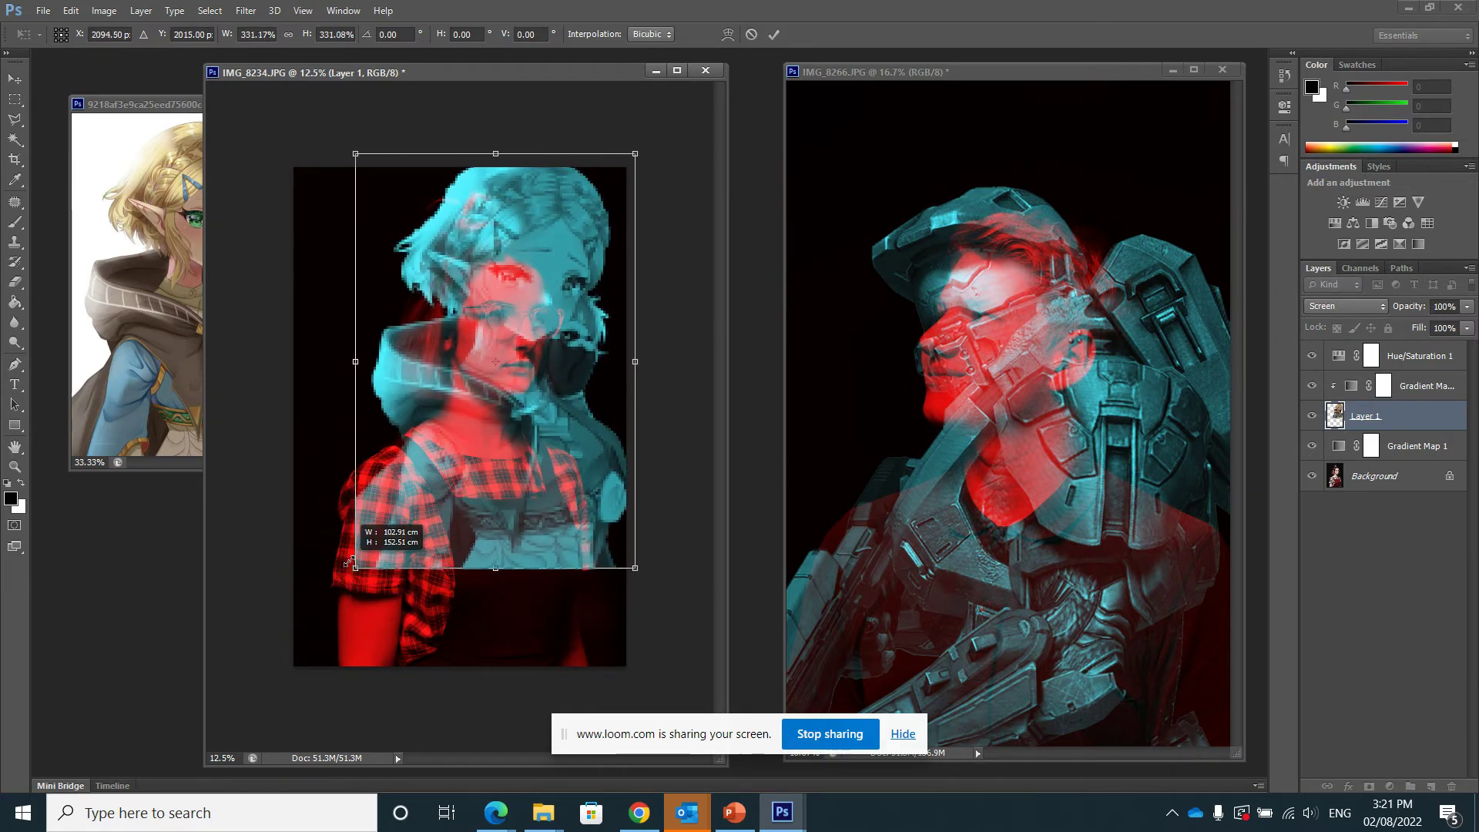
drag(488, 495, 429, 590)
drag(572, 257, 601, 209)
drag(522, 390, 544, 349)
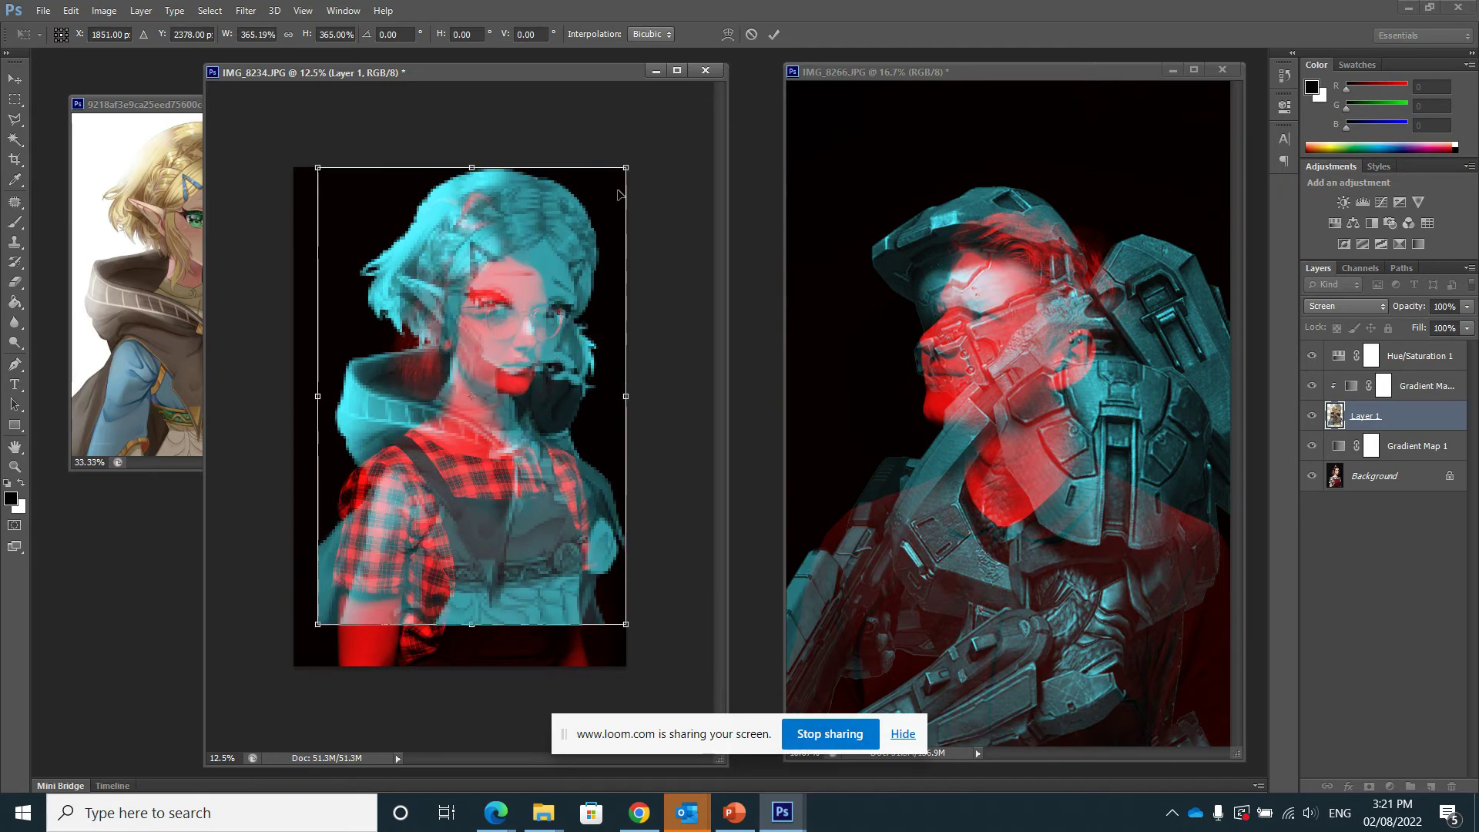
drag(634, 171, 616, 198)
drag(522, 401, 528, 422)
key(Return)
Step: Flip Layer 1 horizontally and move it so the character overlaps the woman, with its lower edge meeting the photo's bottom edge
key(w)
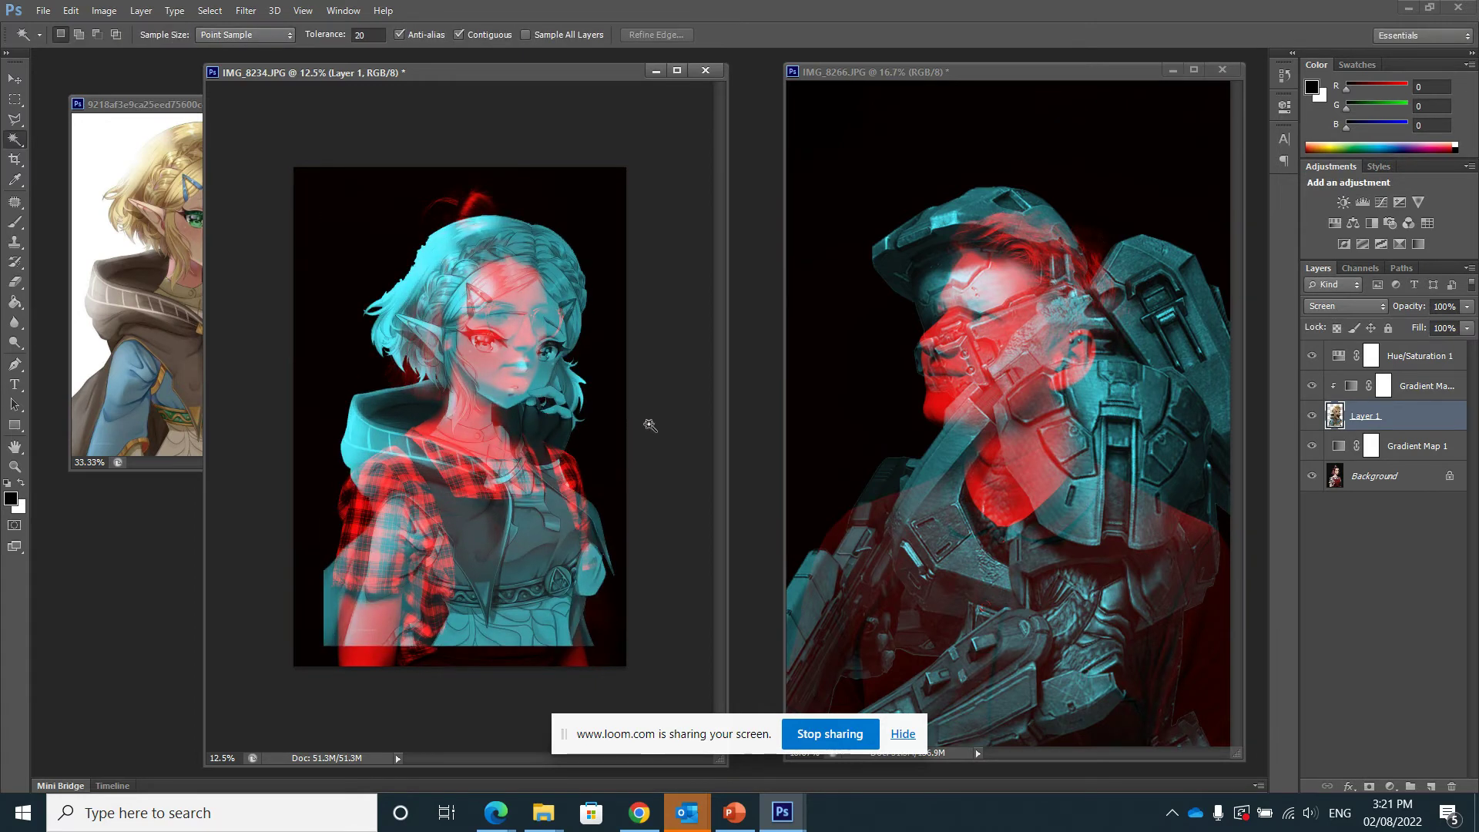
click(13, 77)
drag(541, 319, 499, 329)
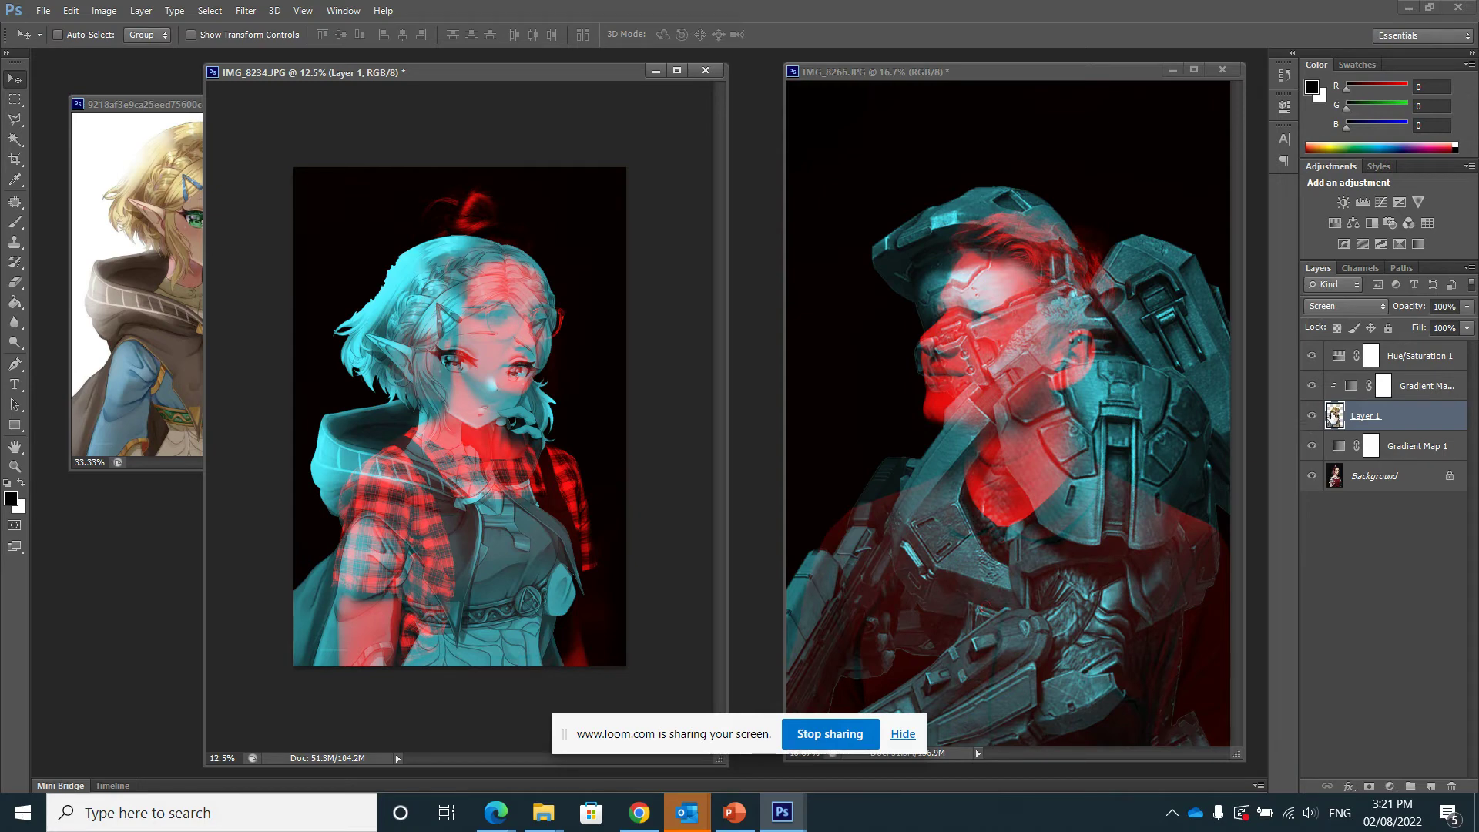
click(70, 11)
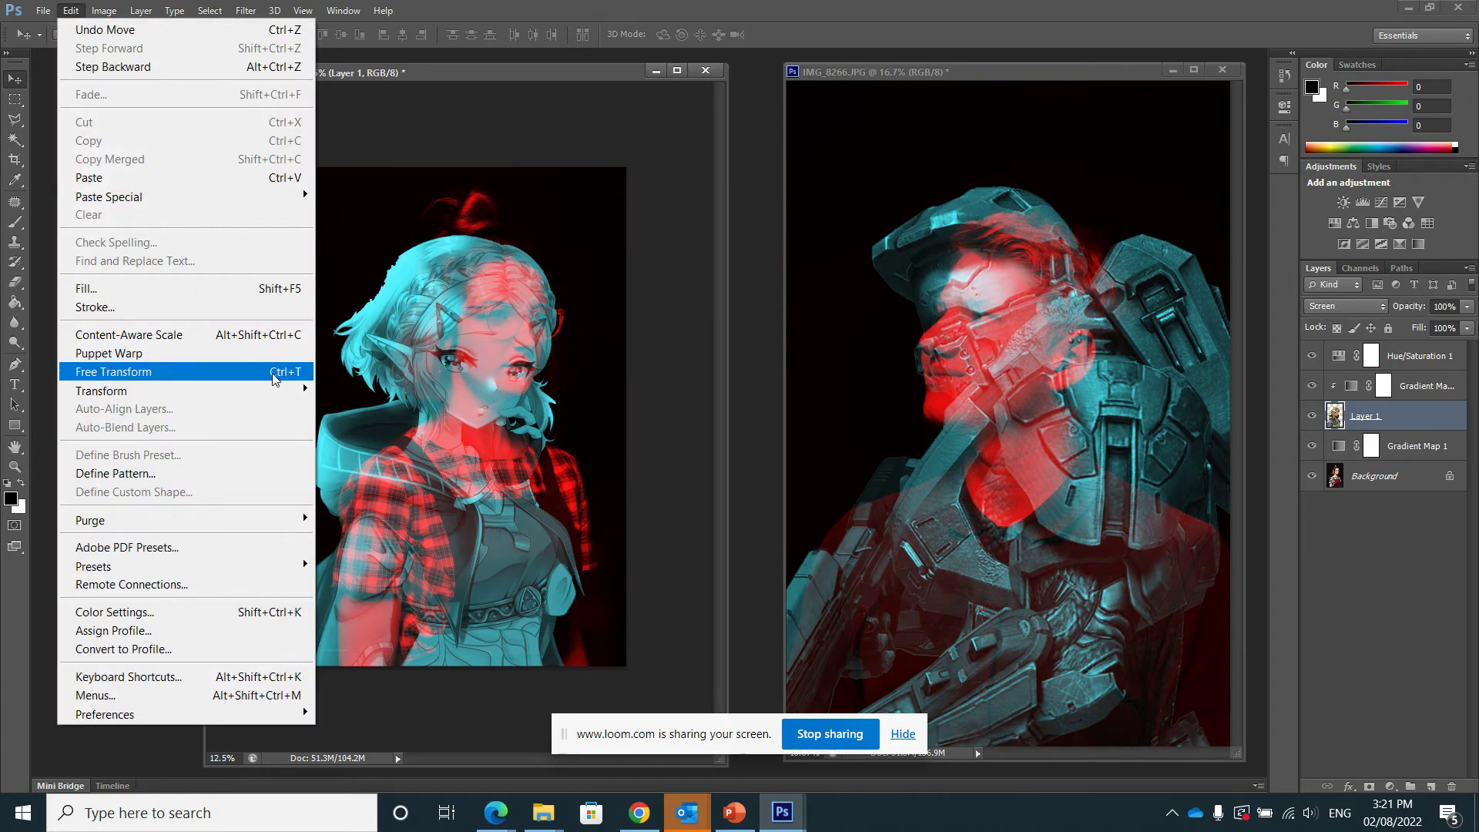
mouse_move(262, 392)
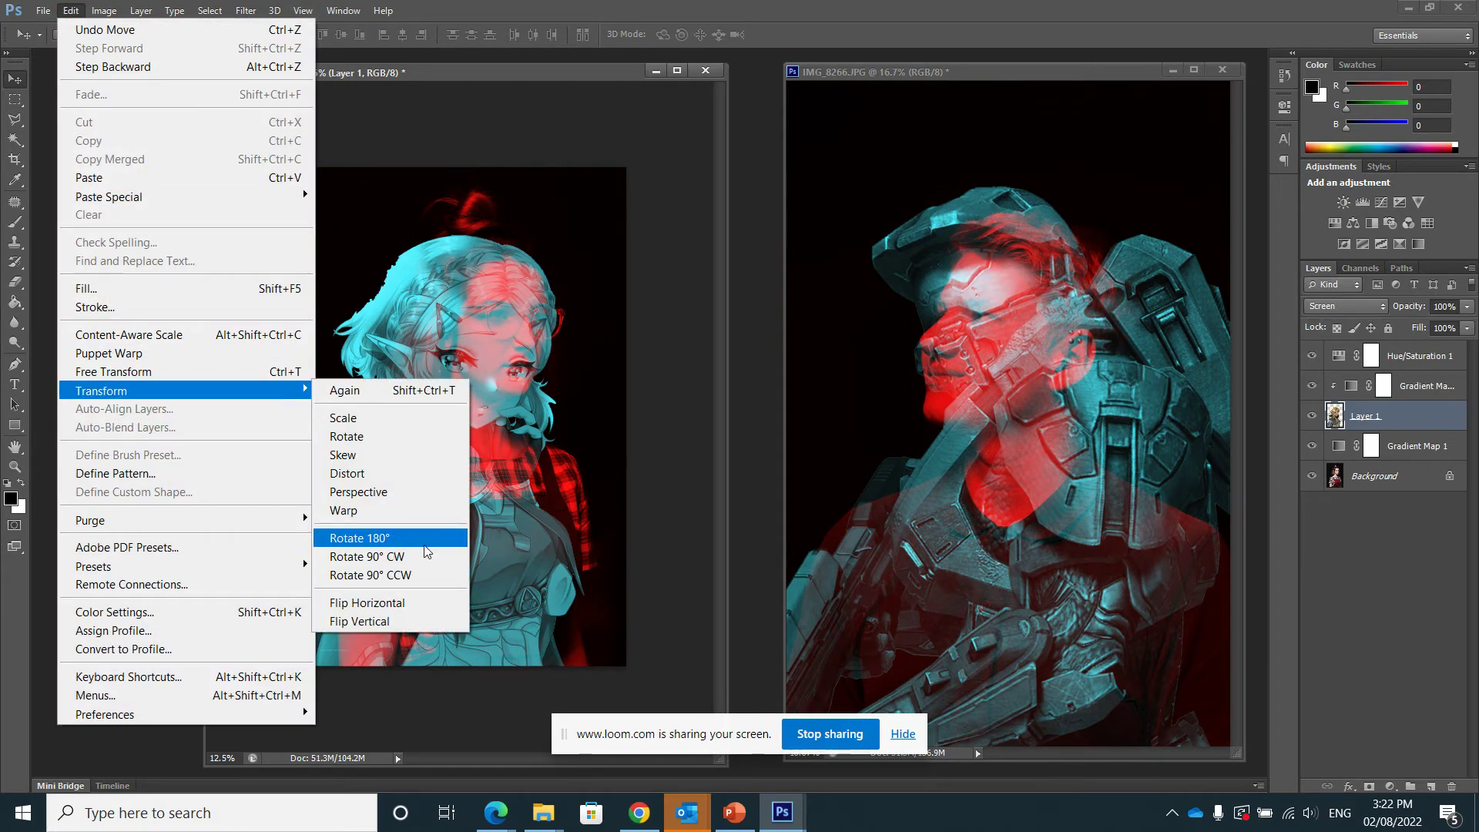
click(419, 596)
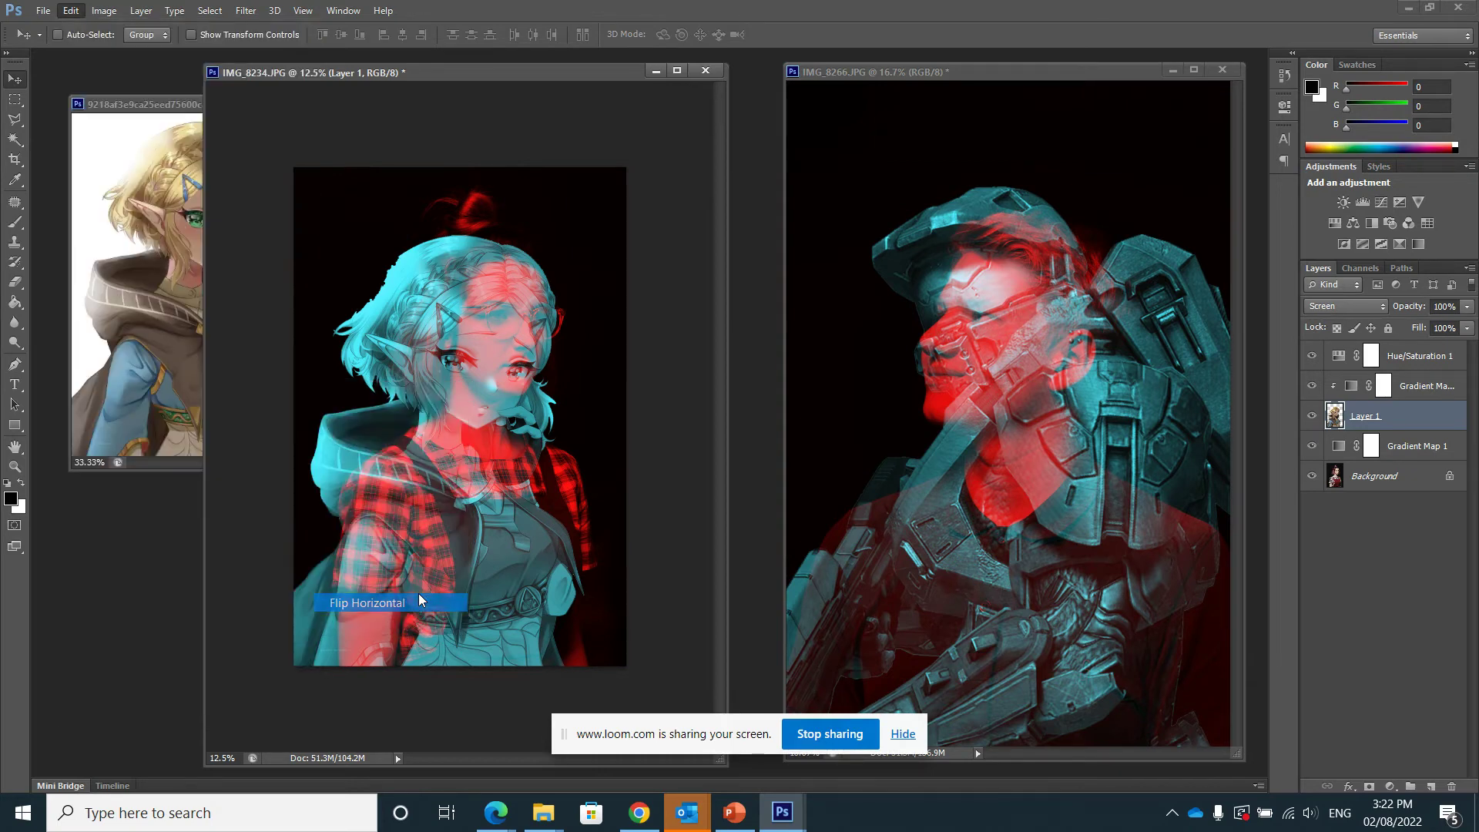
drag(447, 474, 525, 465)
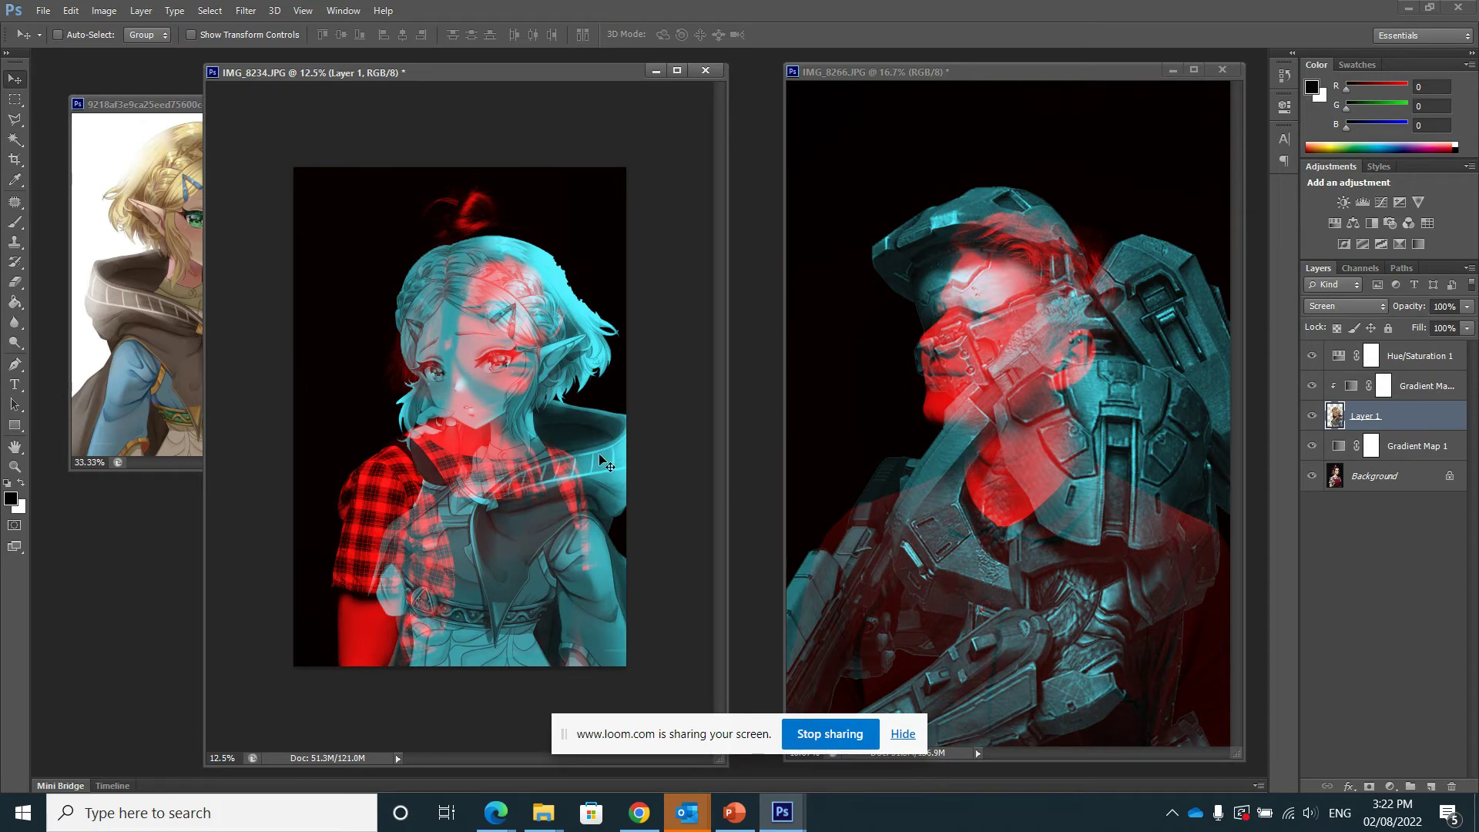
Step: Scale the flipped Layer 1 up to about 117% and reposition it so the character's head fills the upper part of the photo
key(ctrl+t)
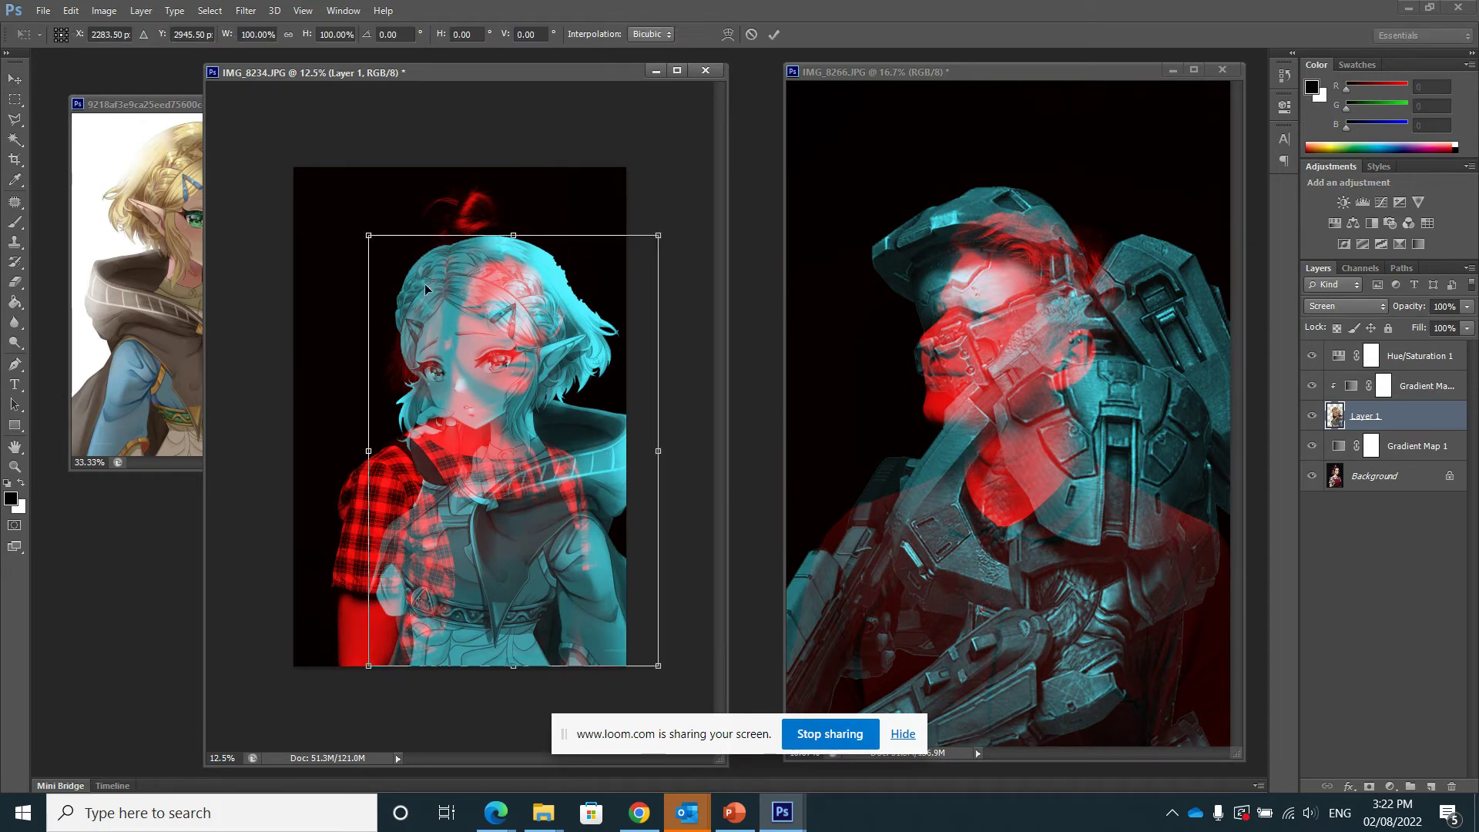
drag(368, 234, 319, 161)
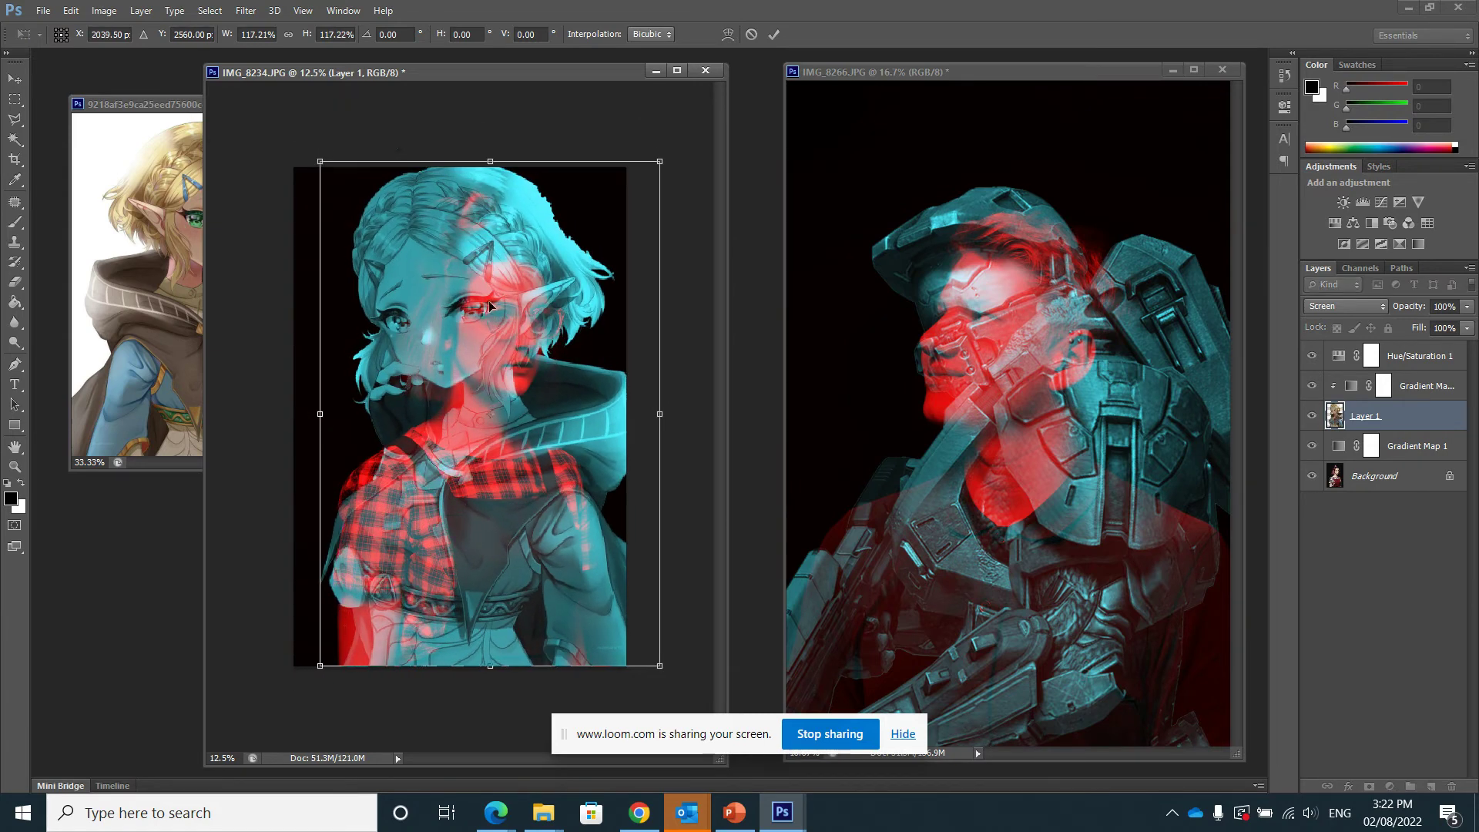
drag(489, 301, 478, 311)
key(Return)
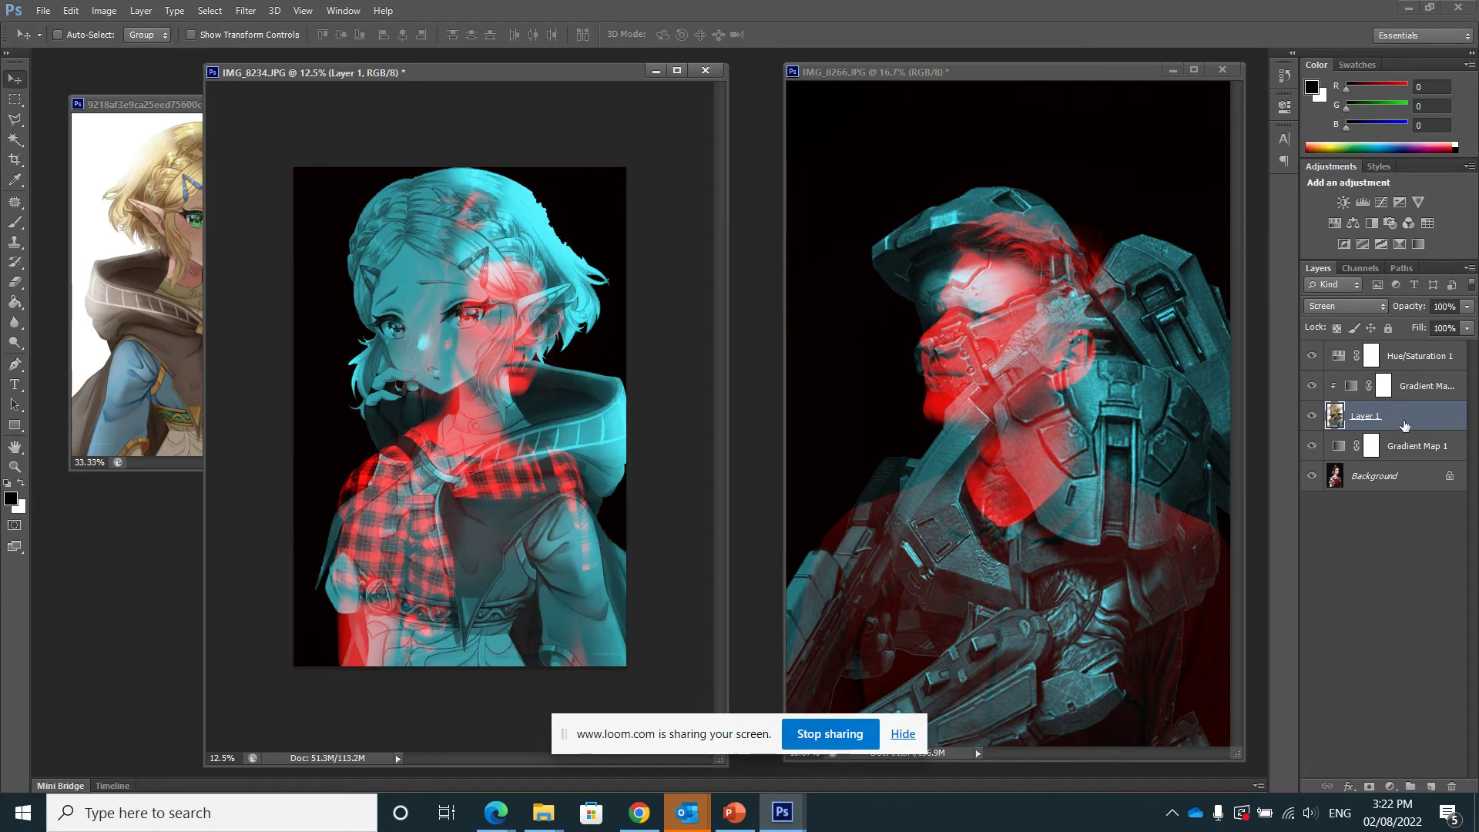
Step: Add a layer mask to Layer 1 and set up a soft brush with 0% hardness, 43% opacity and 41% flow
click(1369, 787)
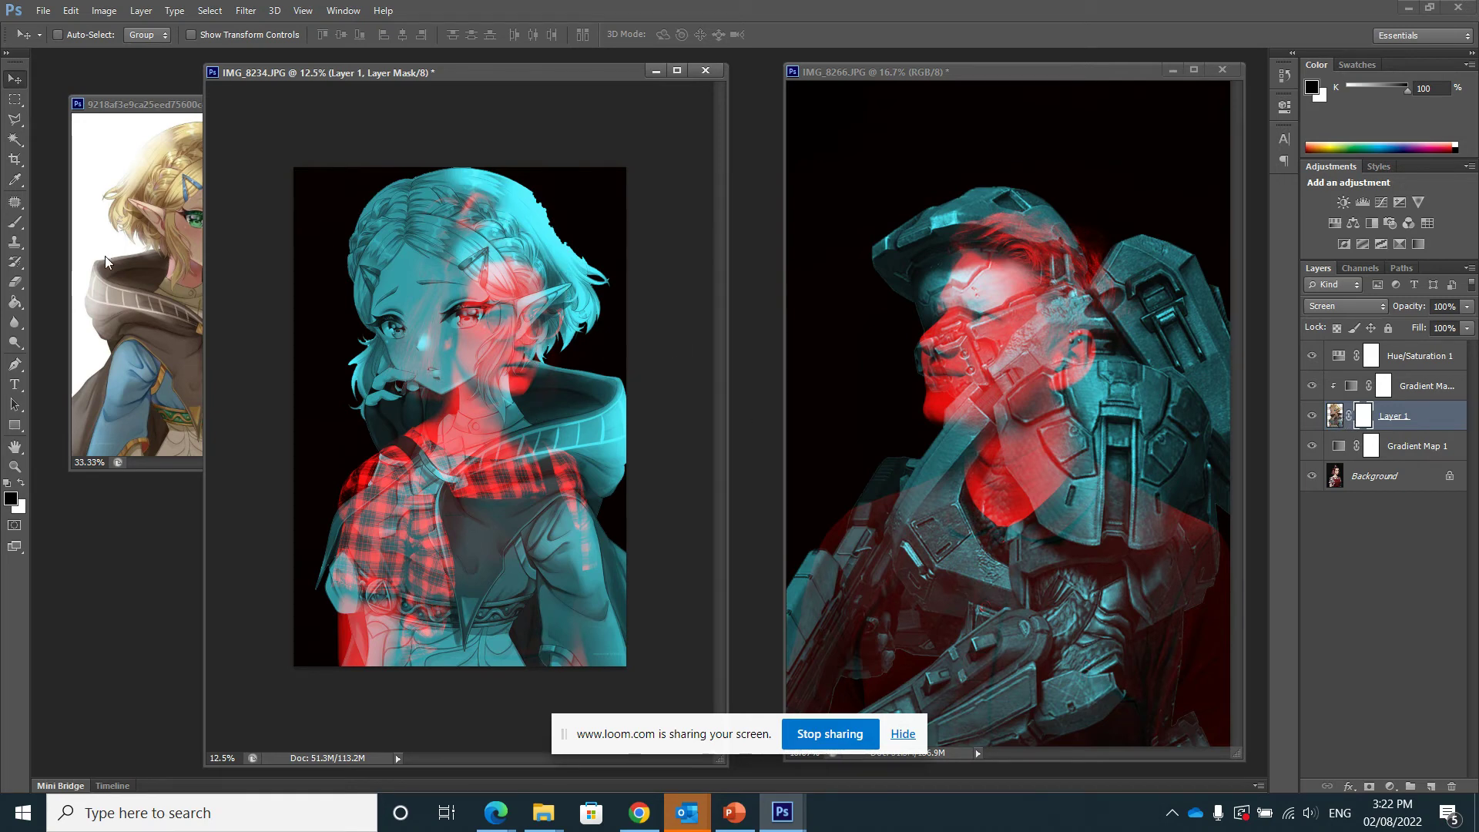
click(14, 223)
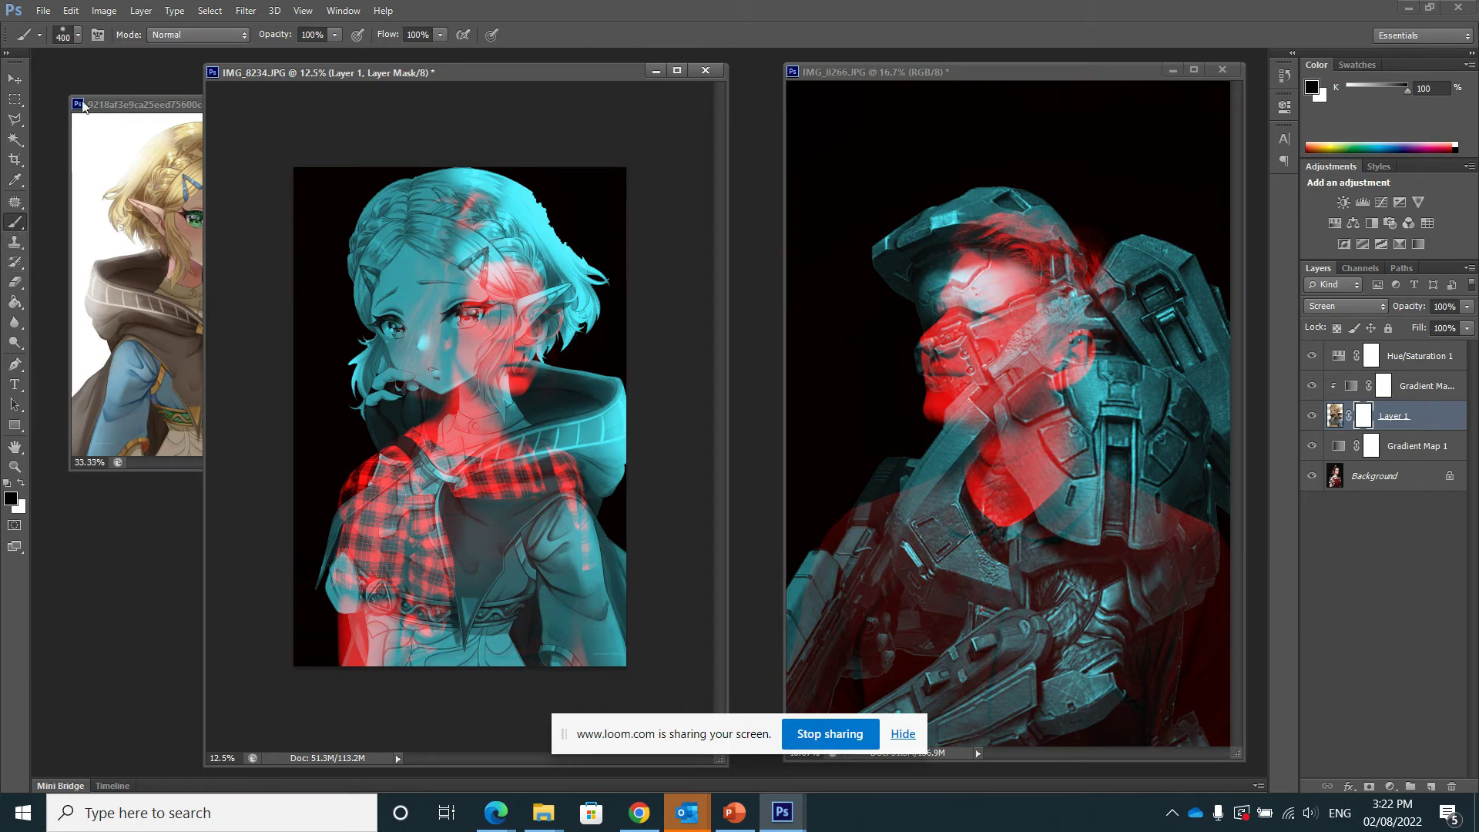
click(78, 36)
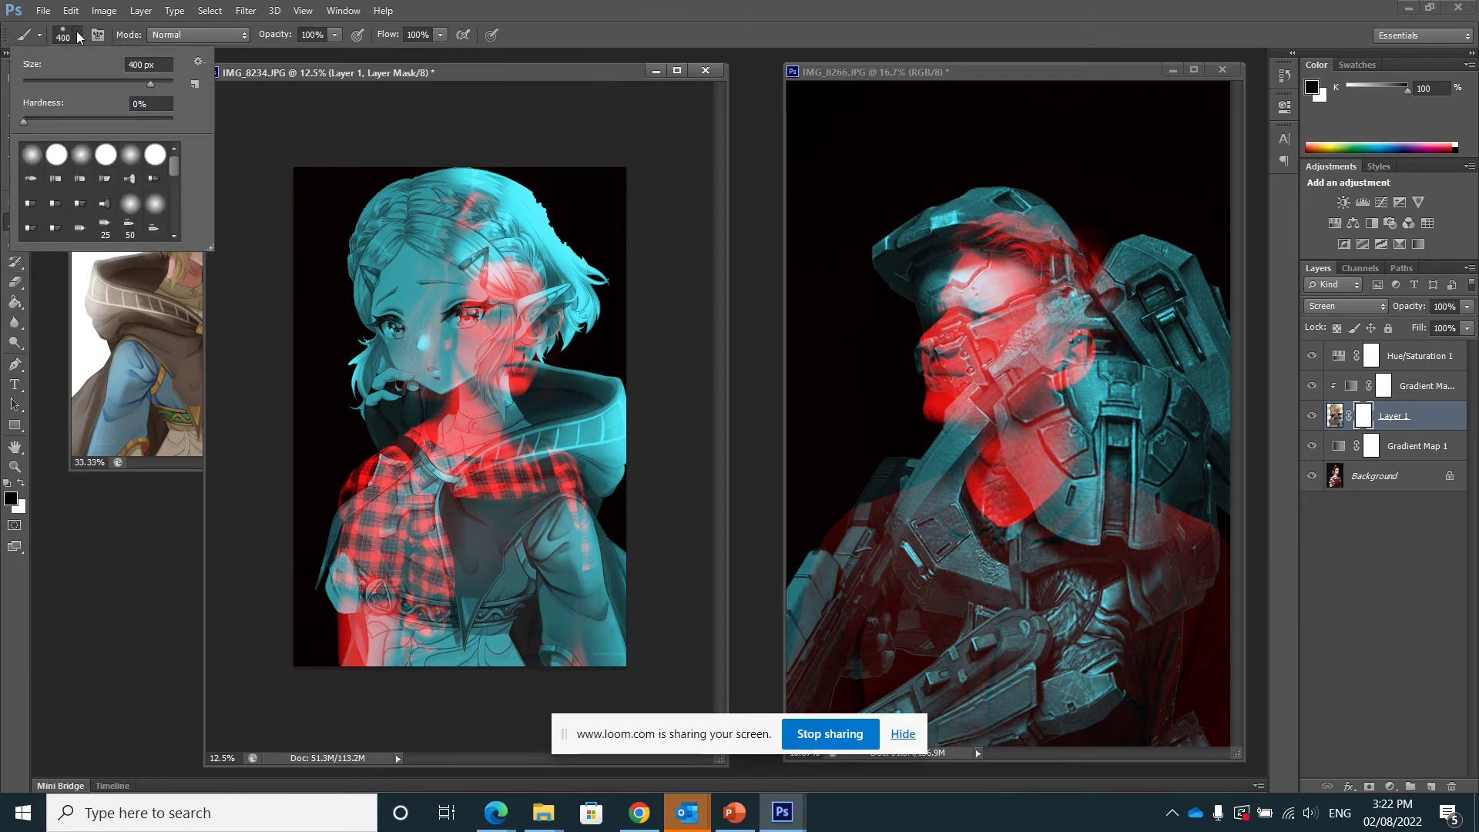
click(25, 122)
click(78, 34)
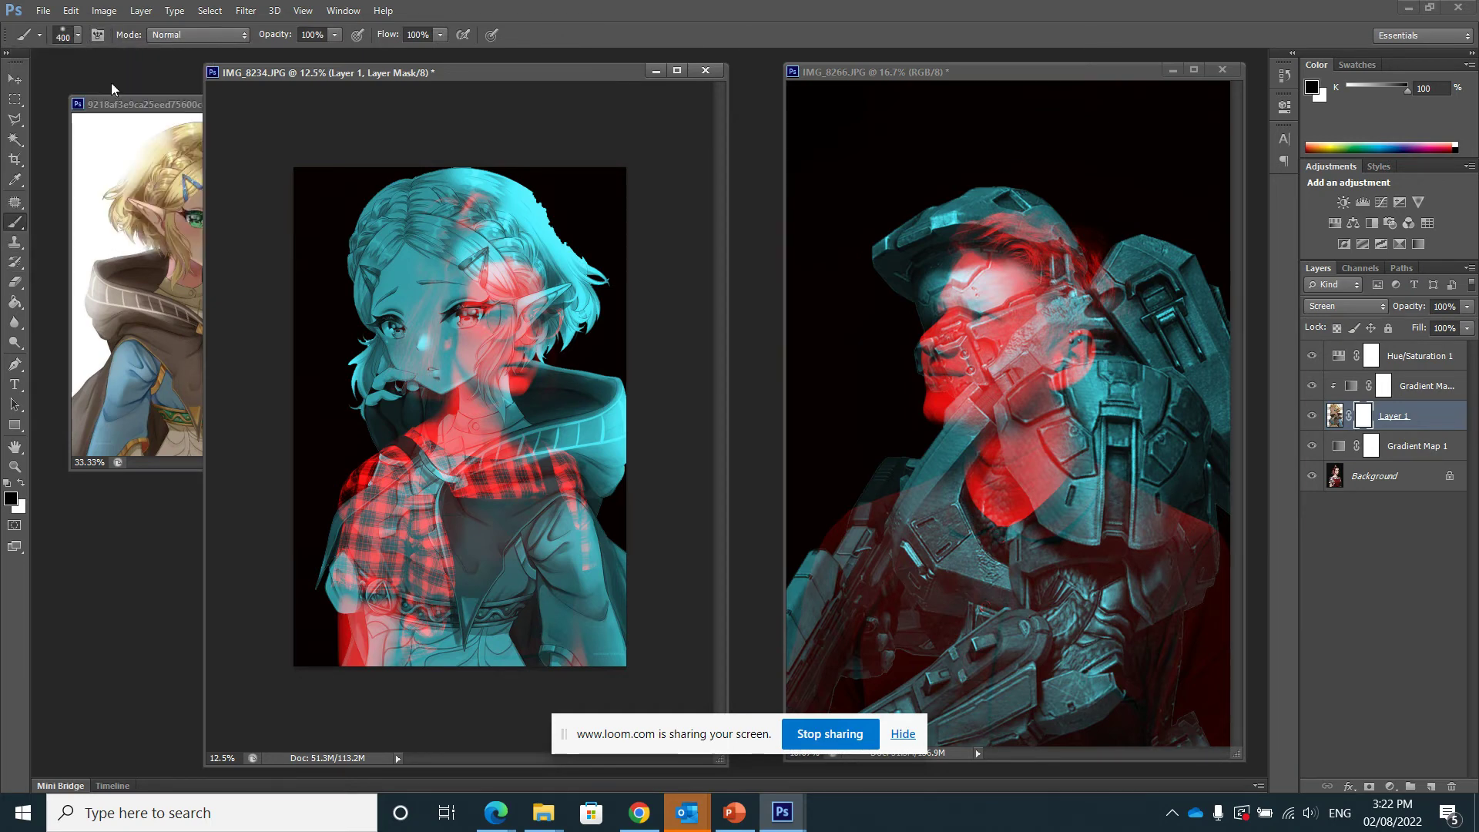
click(335, 35)
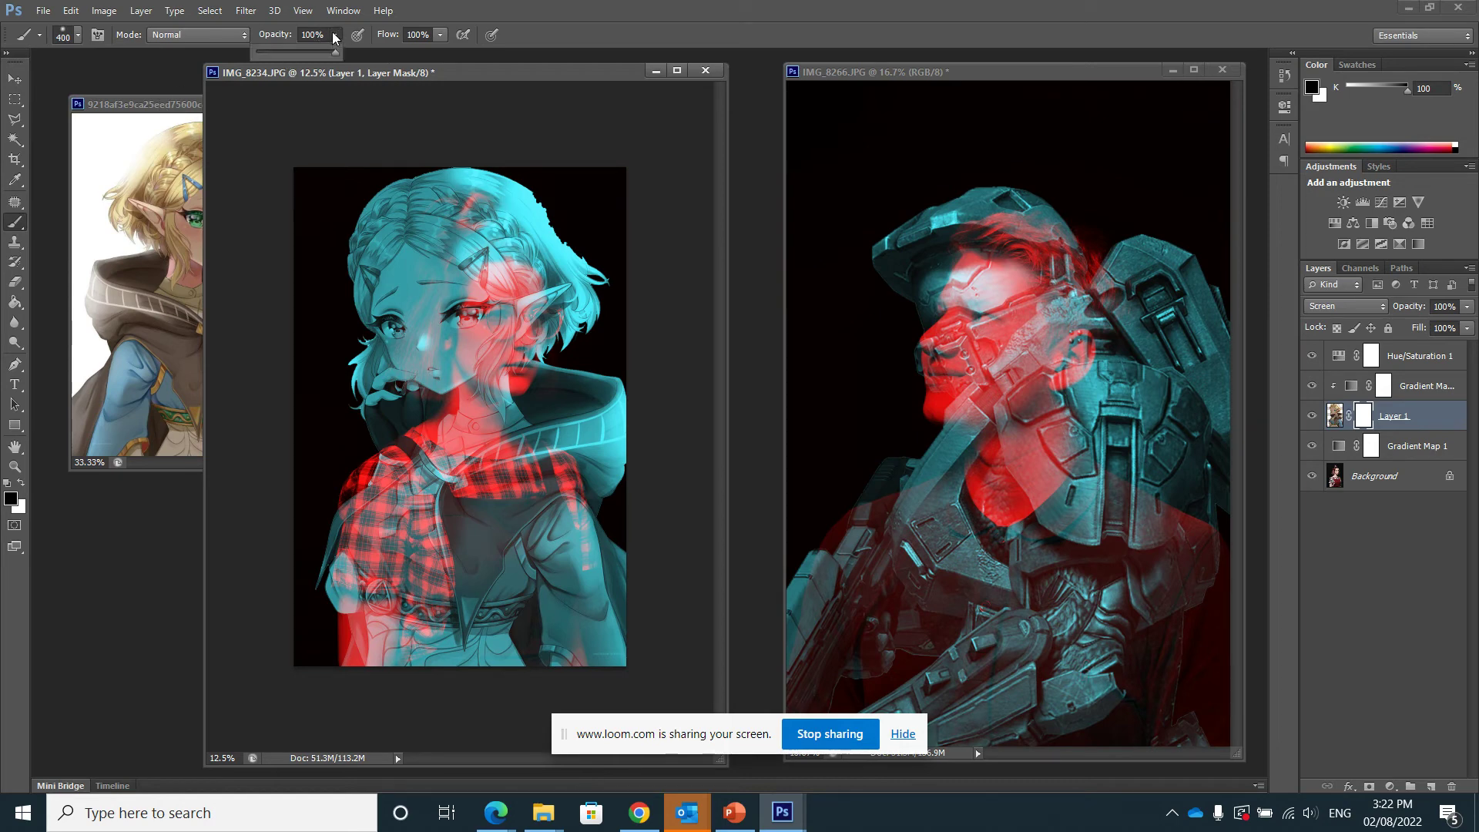
drag(292, 51, 291, 51)
click(441, 34)
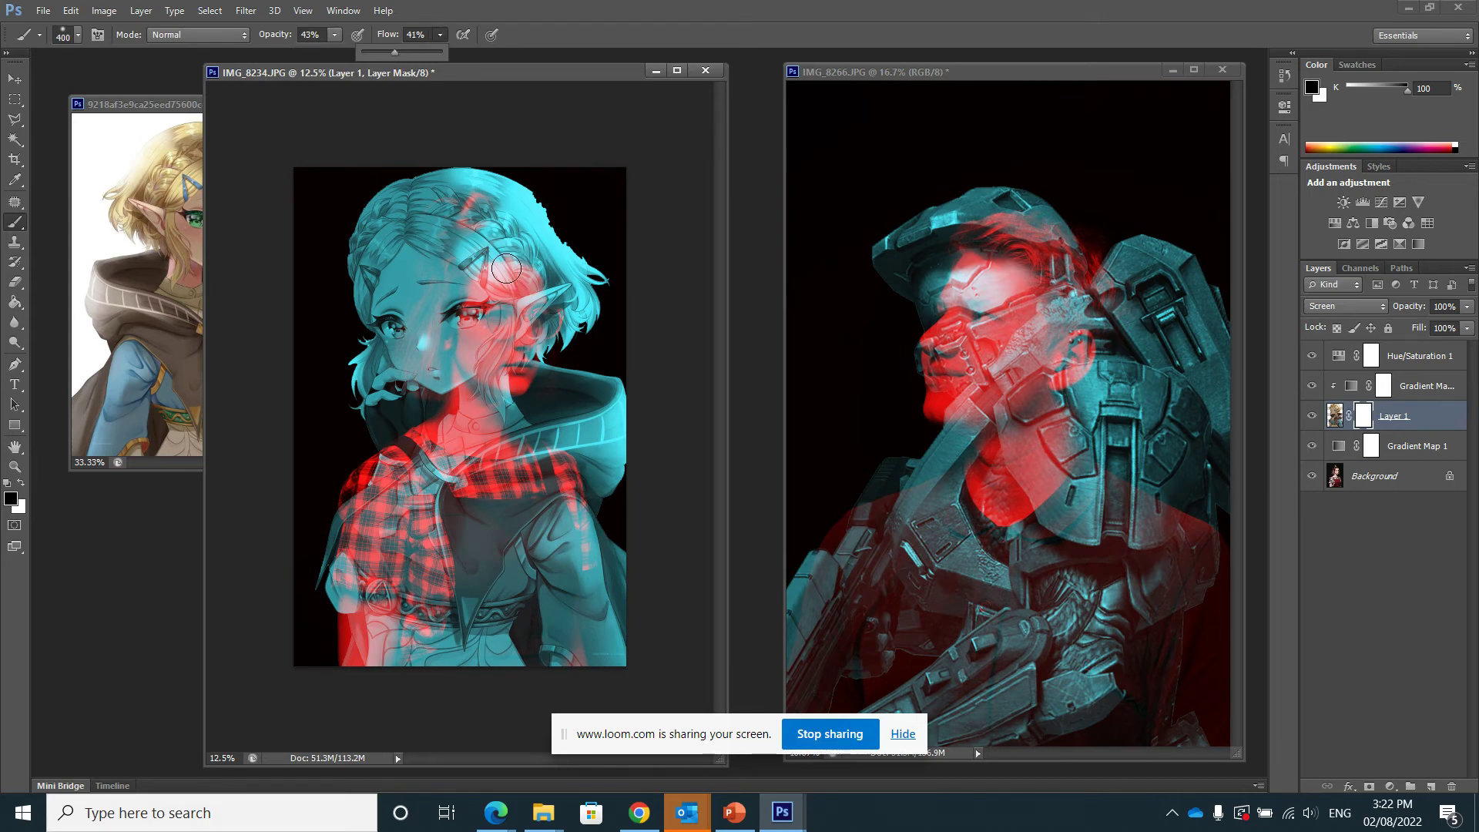
Step: Enlarge the brush and paint black on Layer 1's mask around the character's ear and hood to bring out the woman's face
key(bracketright)
key(bracketright)
key(bracketright)
key(bracketright)
key(bracketright)
key(bracketright)
key(bracketright)
key(bracketright)
key(bracketright)
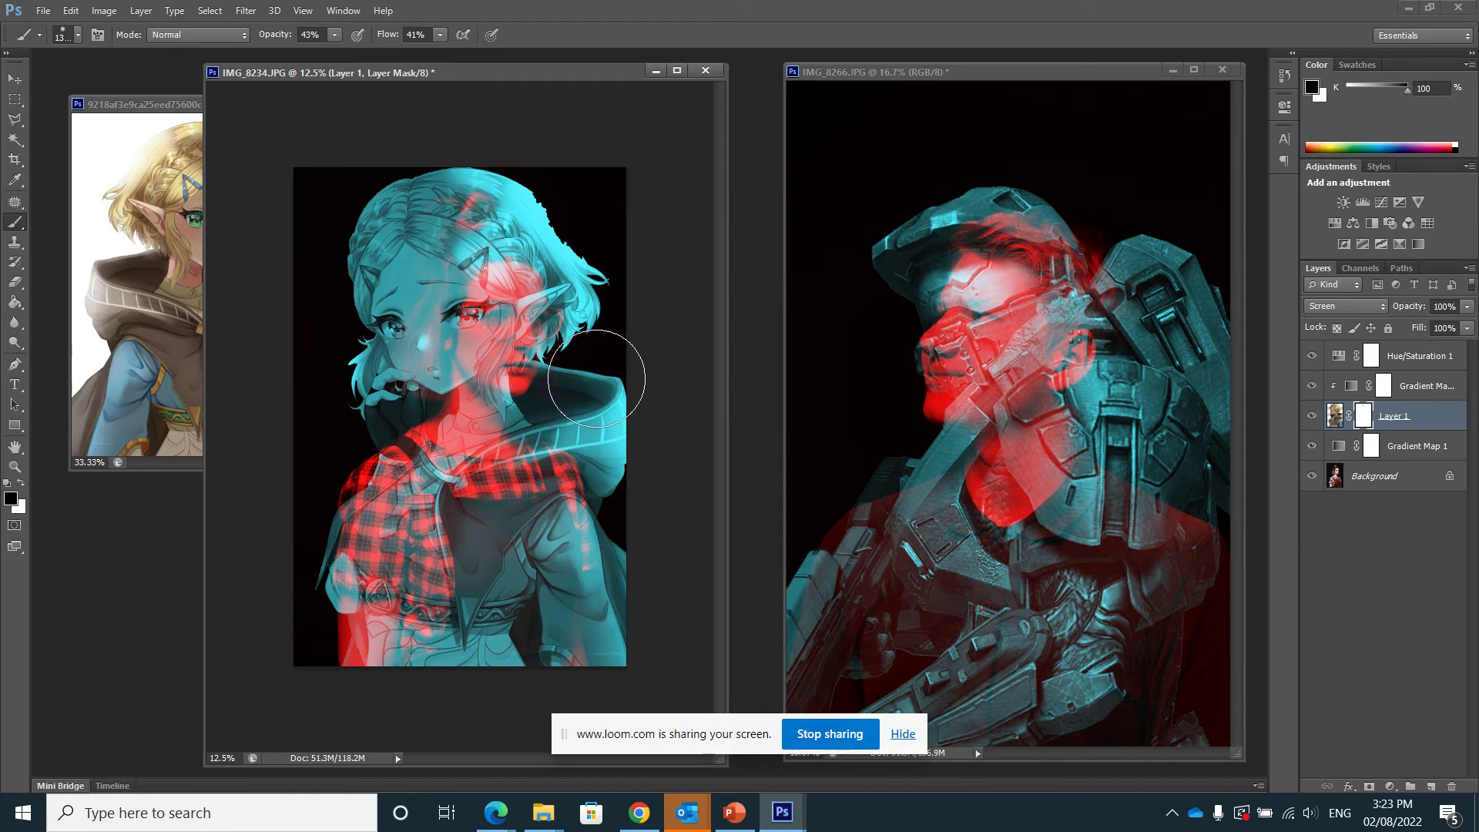
drag(609, 374, 610, 400)
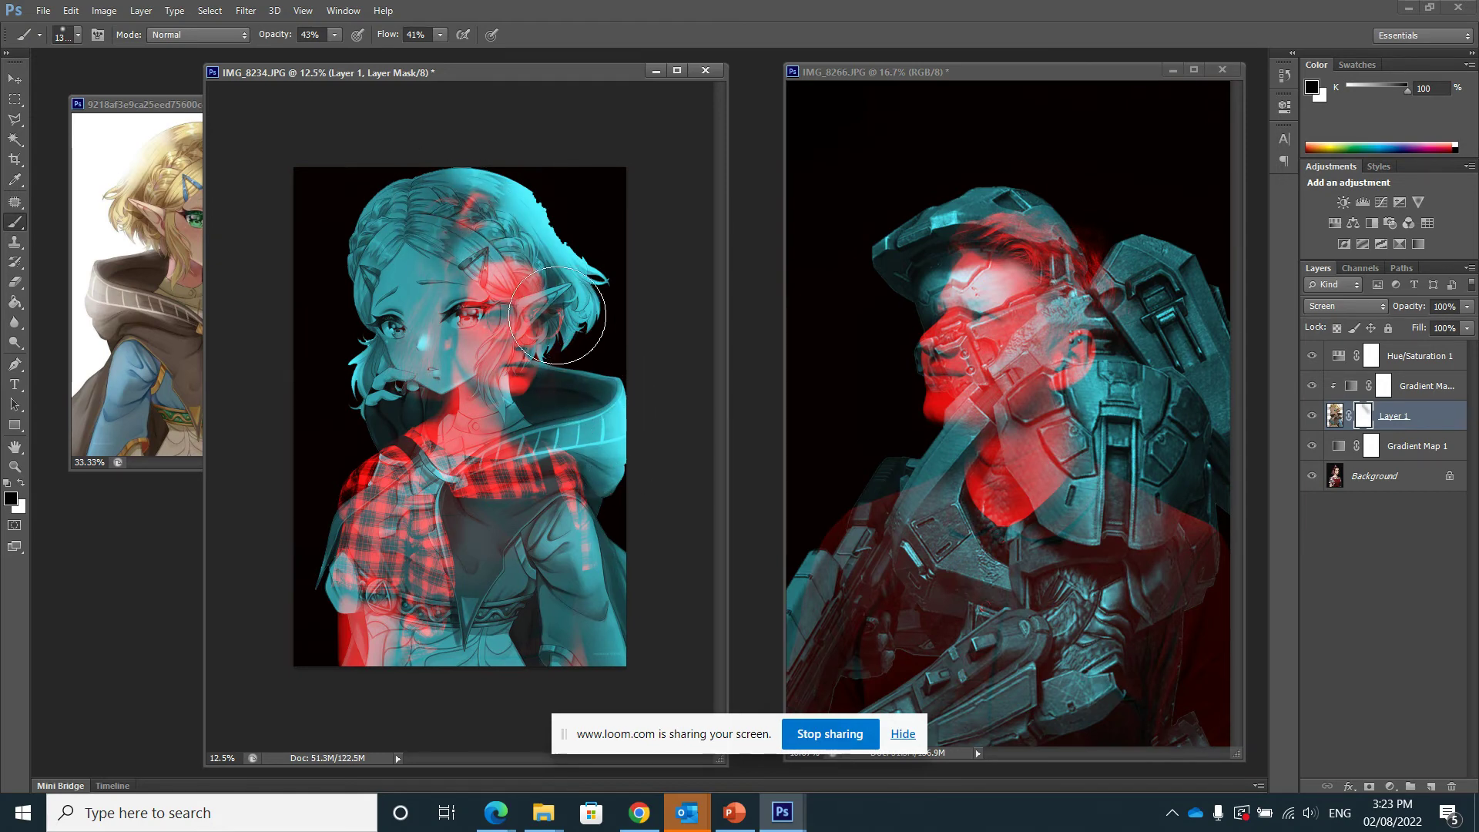
mouse_move(557, 316)
mouse_down()
mouse_move(553, 231)
mouse_move(531, 254)
mouse_move(544, 416)
mouse_move(541, 387)
mouse_up()
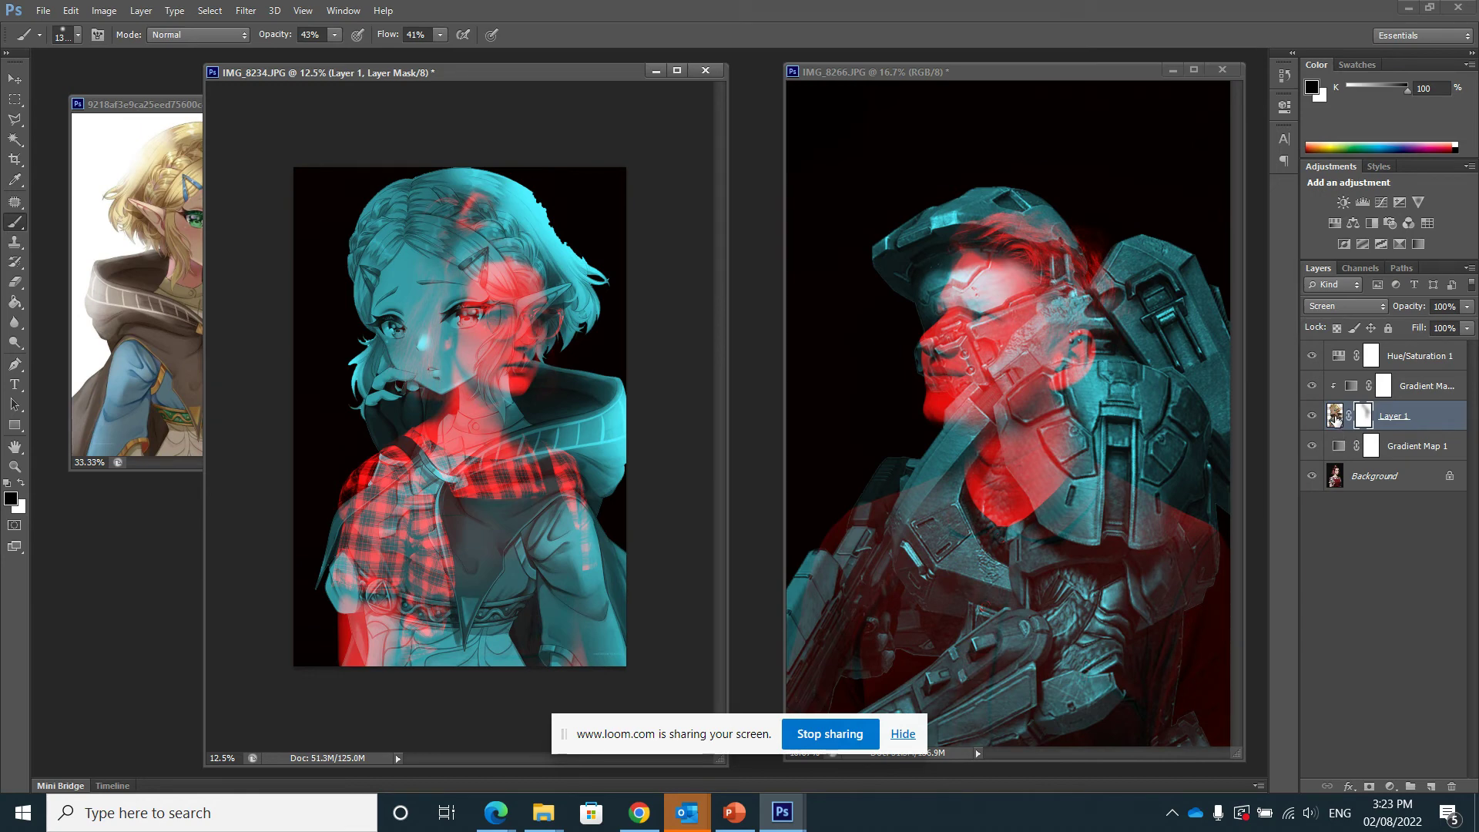
Step: Target Layer 1's image instead of its mask and scale it down to about 94% with Free Transform
click(1335, 416)
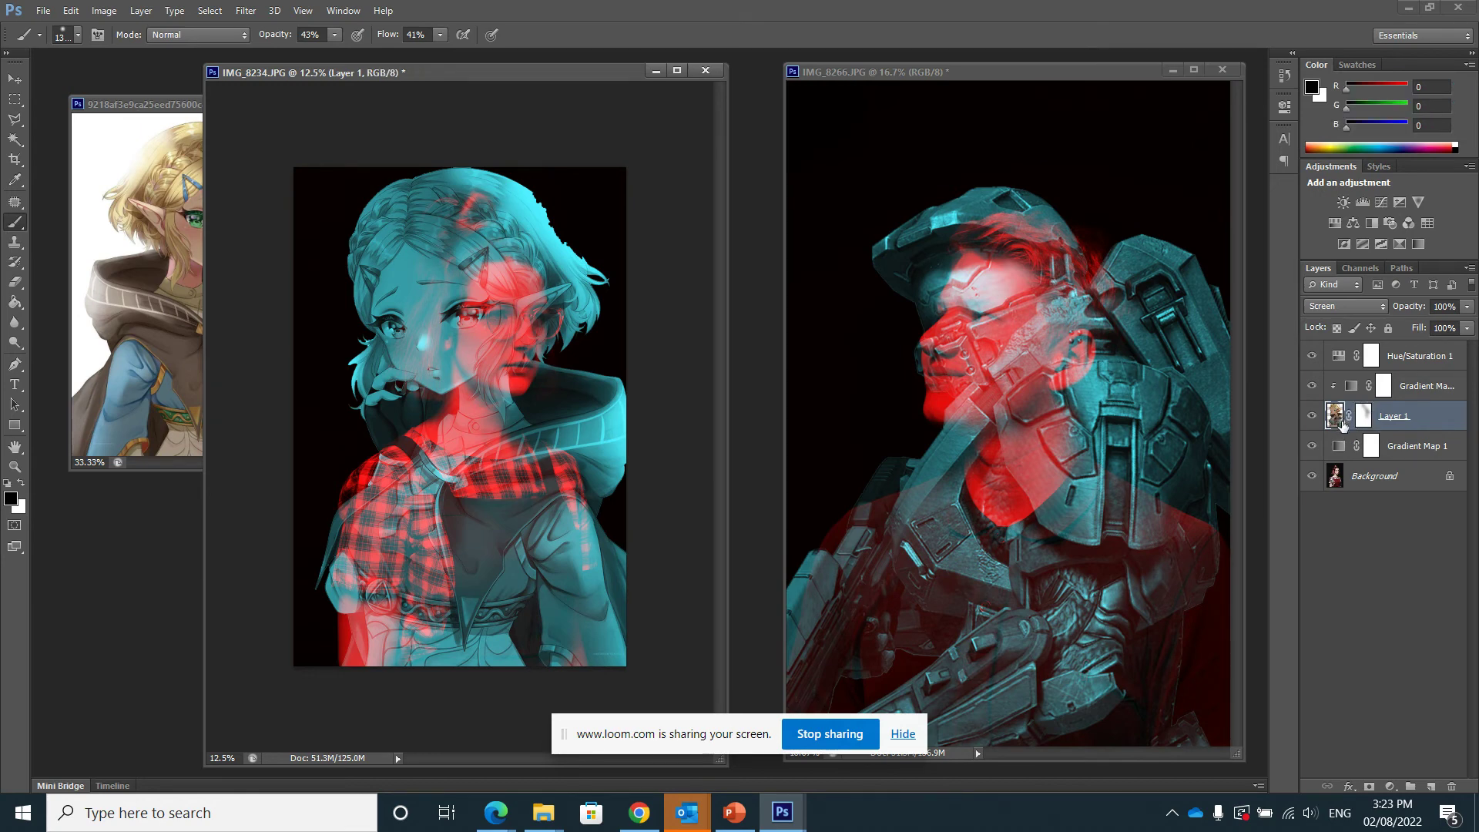
click(1366, 416)
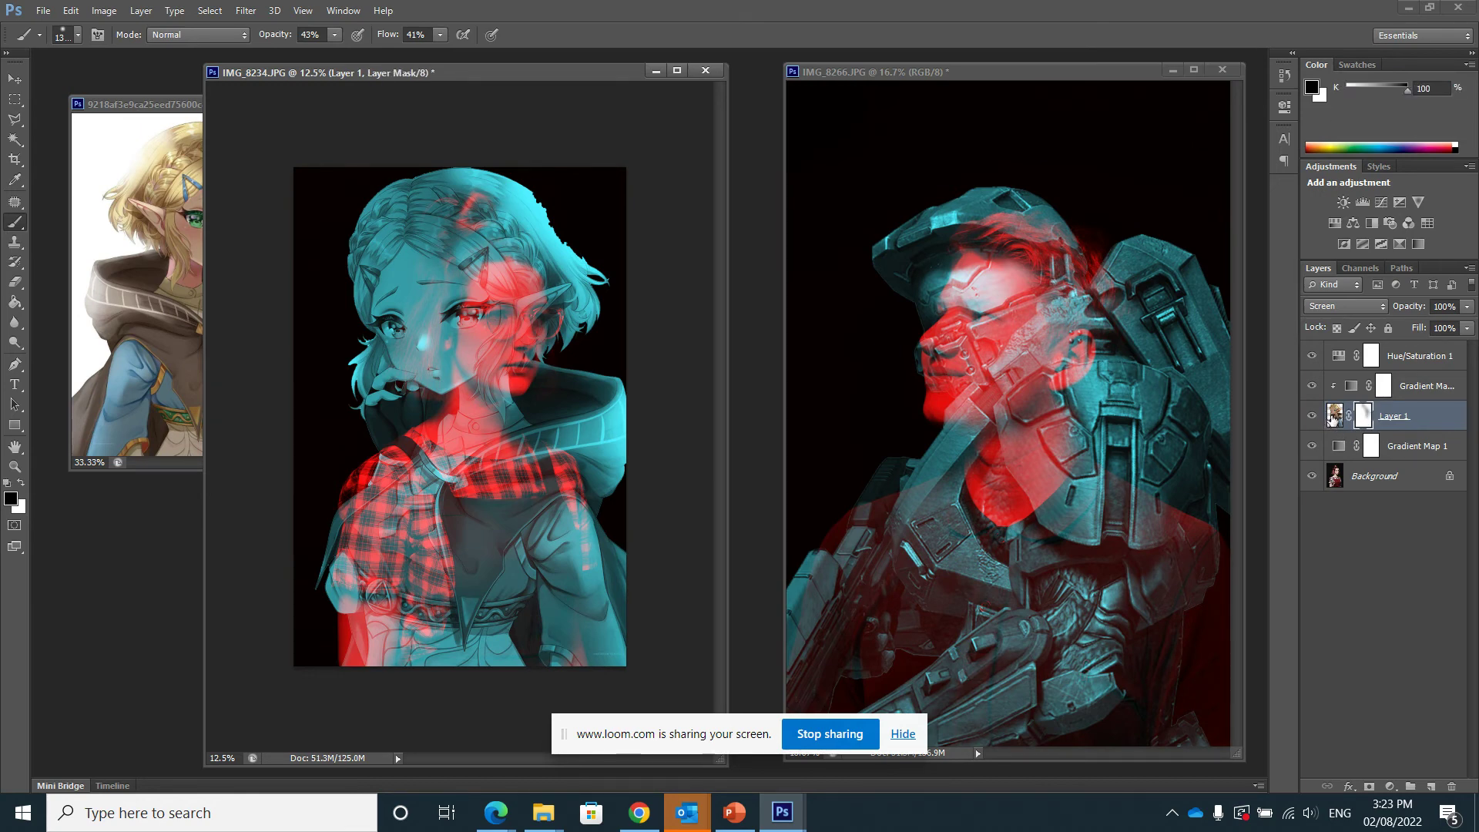
click(1333, 415)
key(ctrl+t)
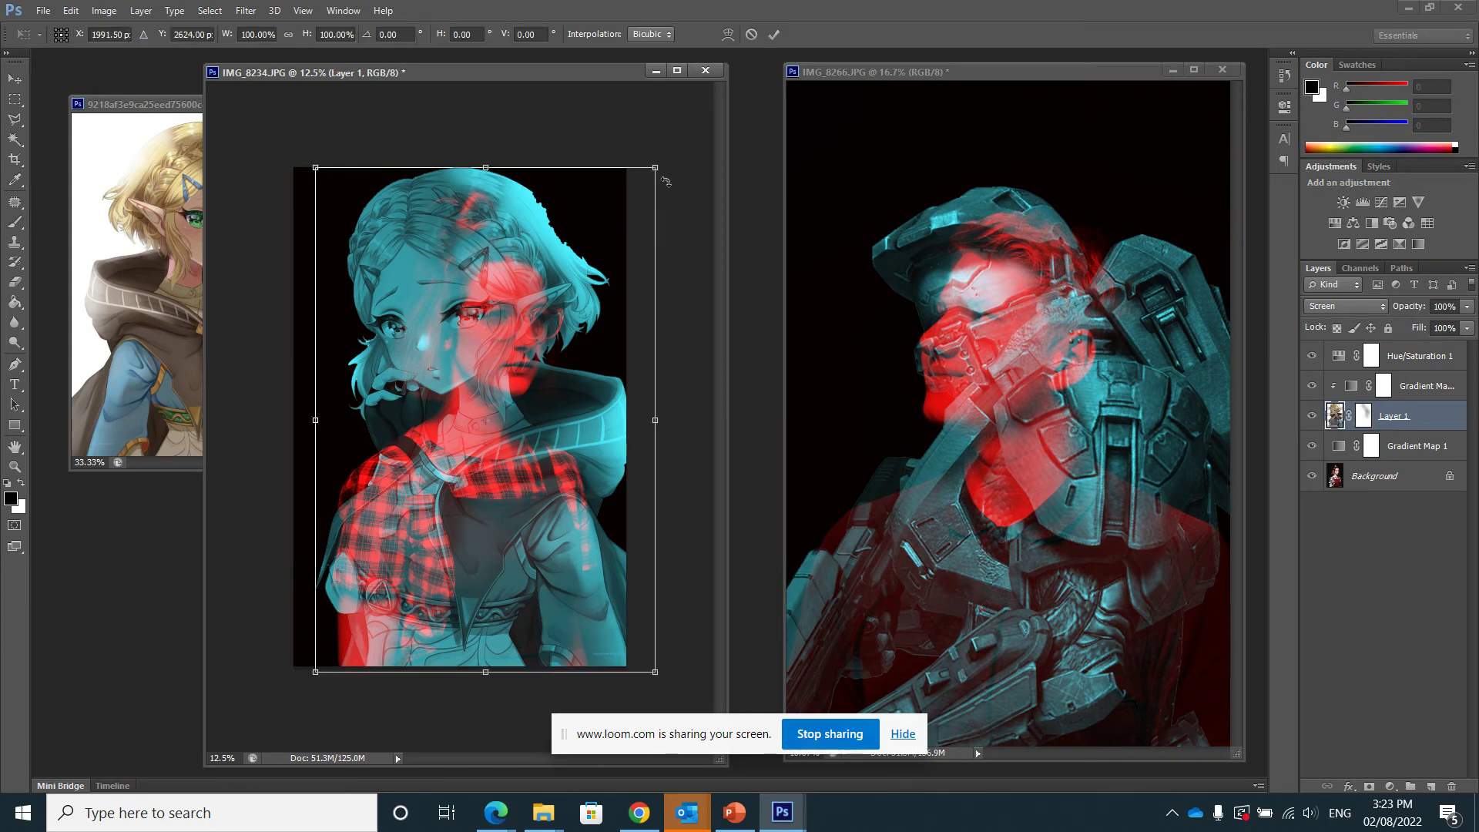
mouse_move(657, 165)
mouse_down()
mouse_move(568, 231)
mouse_move(646, 173)
mouse_move(624, 186)
mouse_up()
key(b)
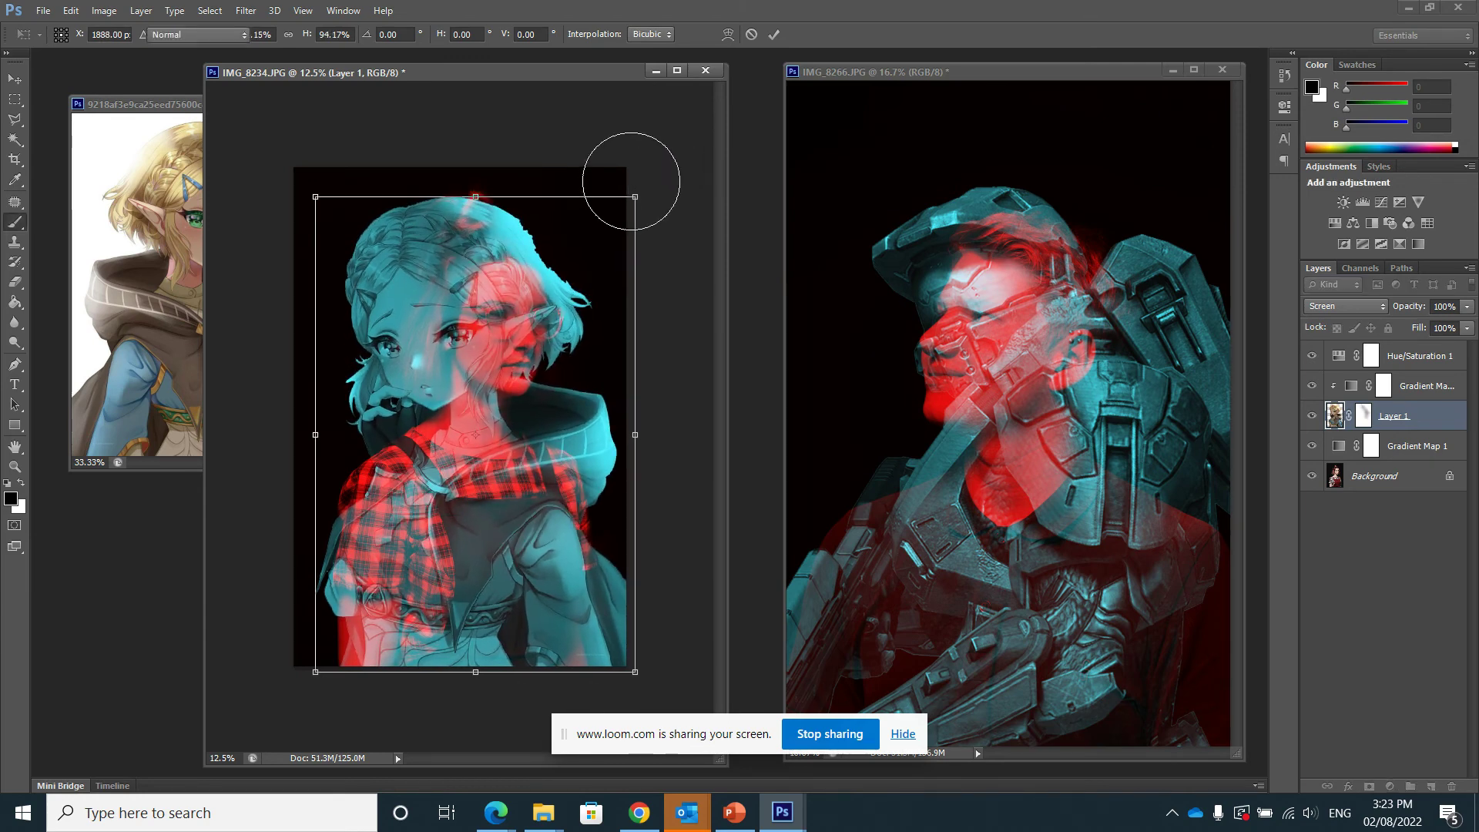
key(Return)
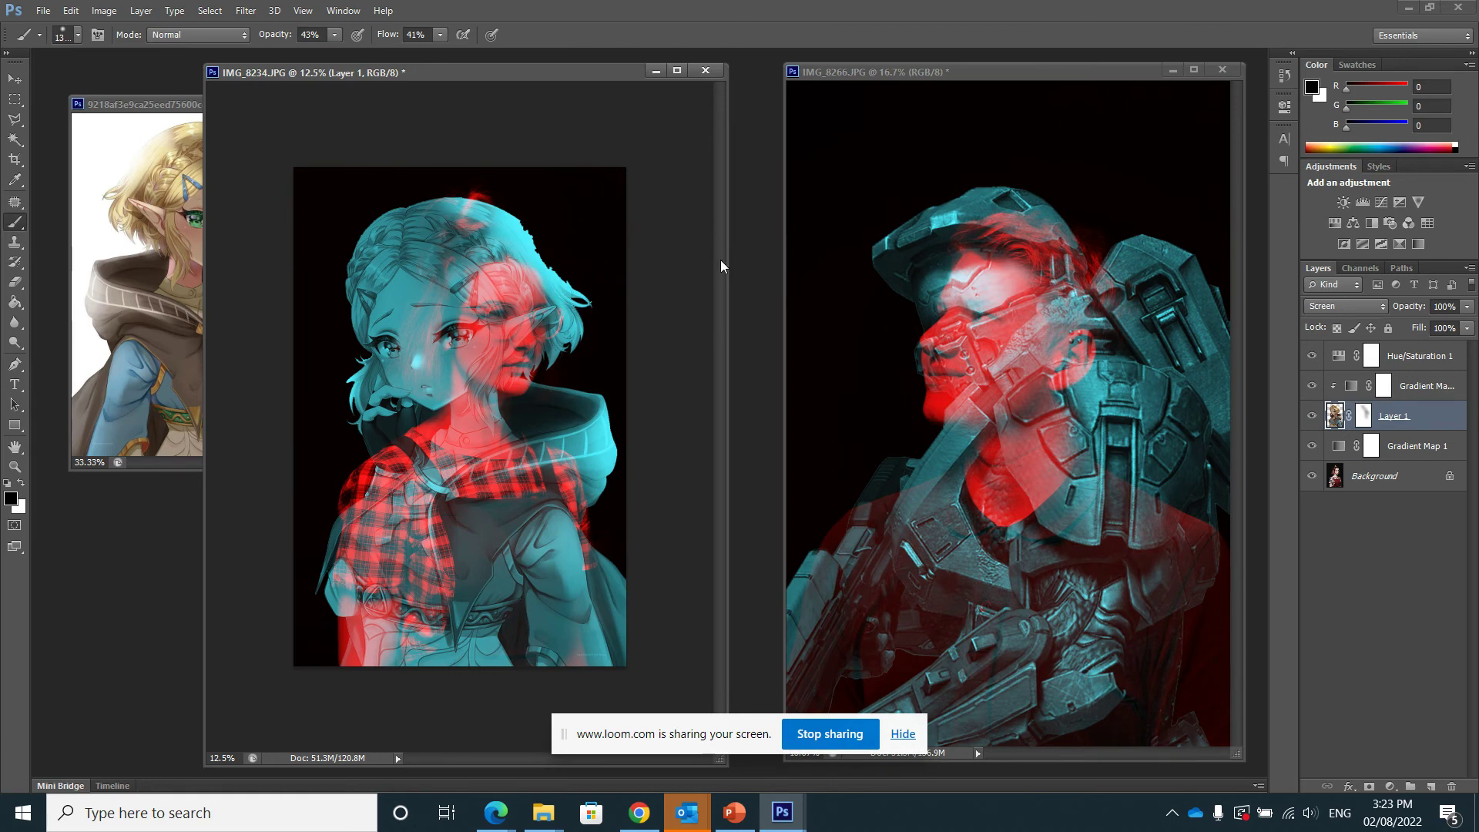
Step: Widen the IMG_8234.JPG window to show the character's whole head and target Layer 1's mask
key(ctrl+plus)
key(ctrl+plus)
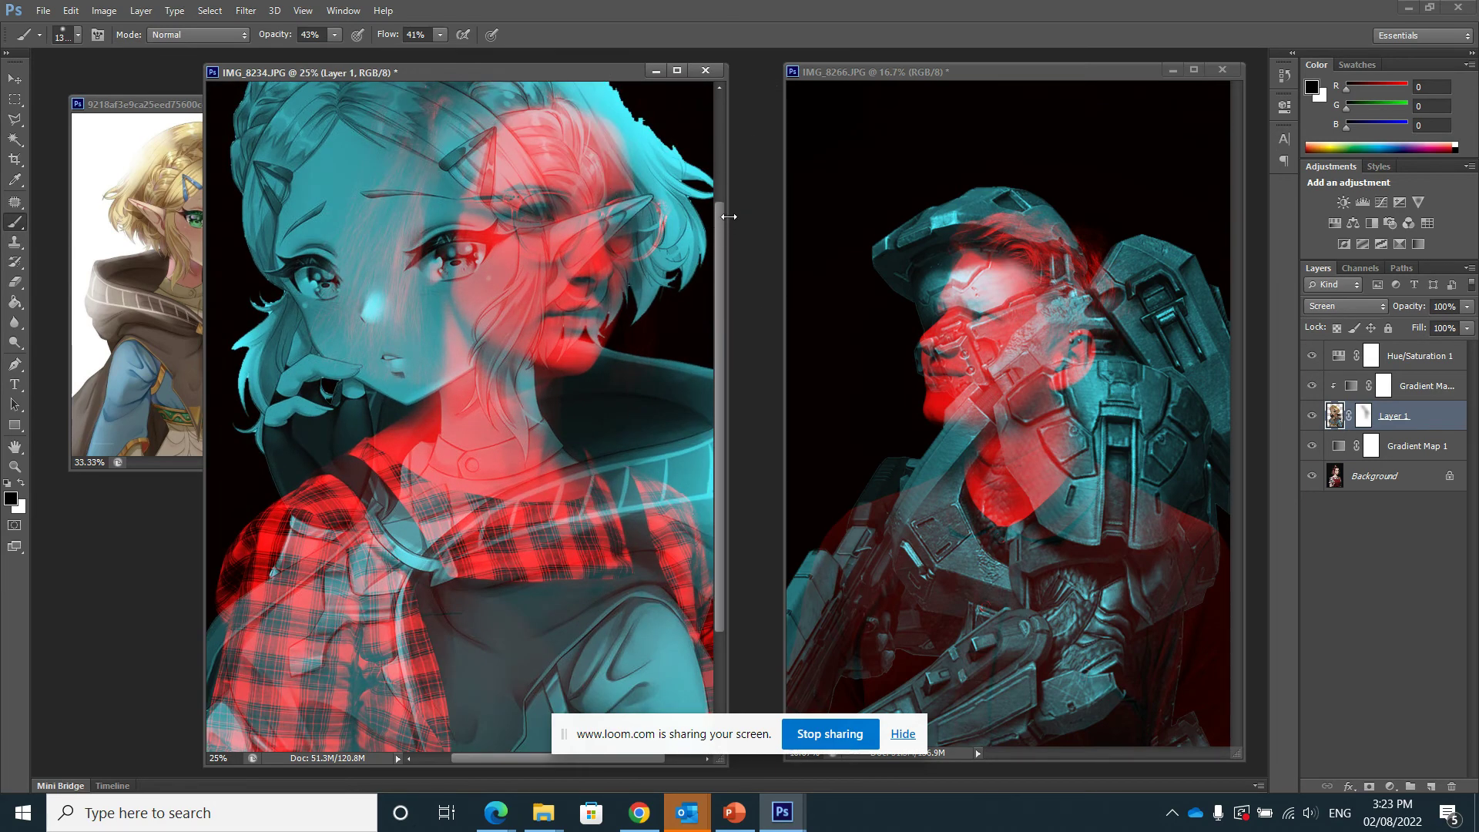
drag(720, 216, 737, 113)
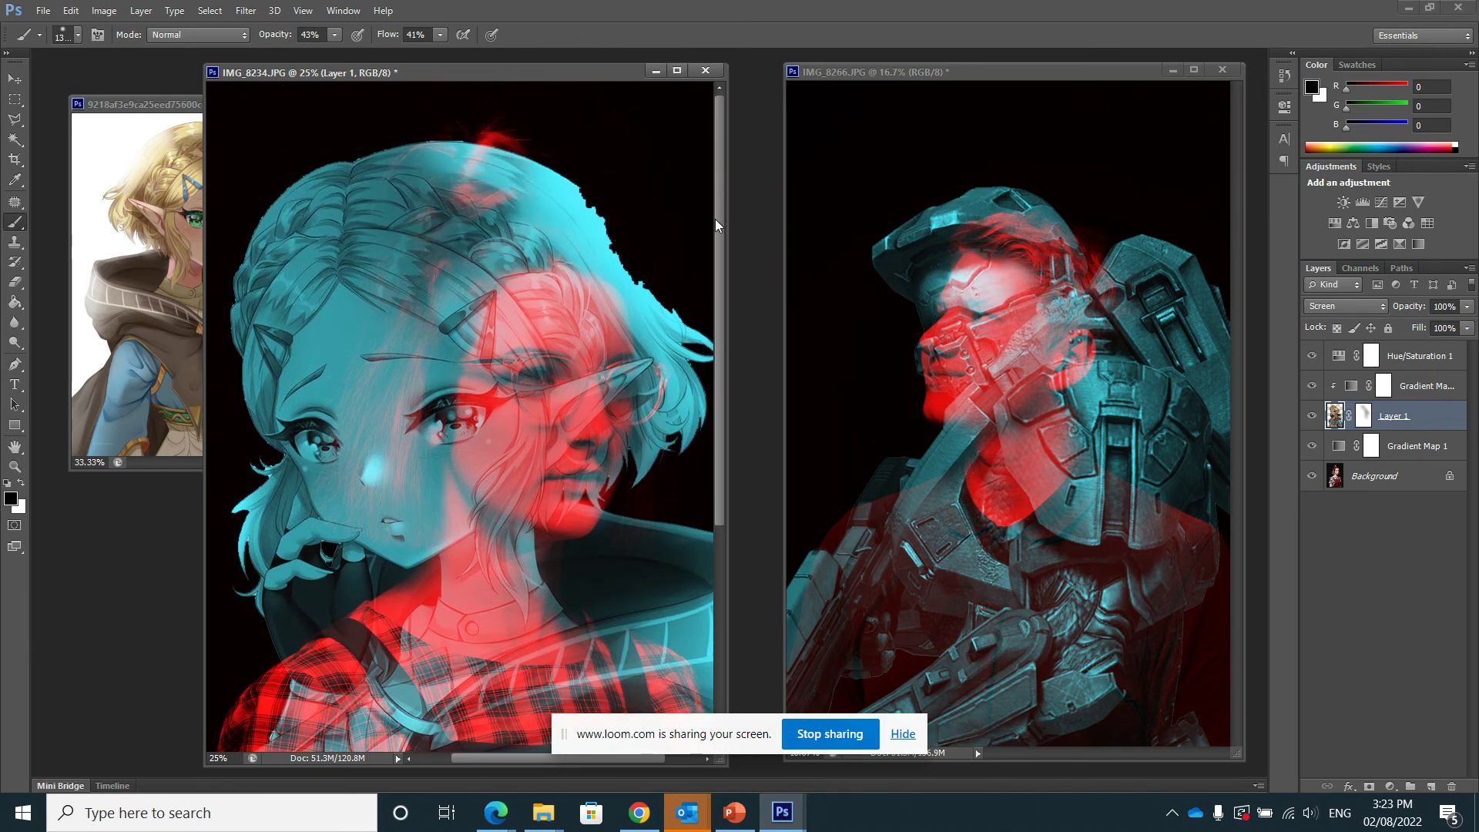
key(shift+plus)
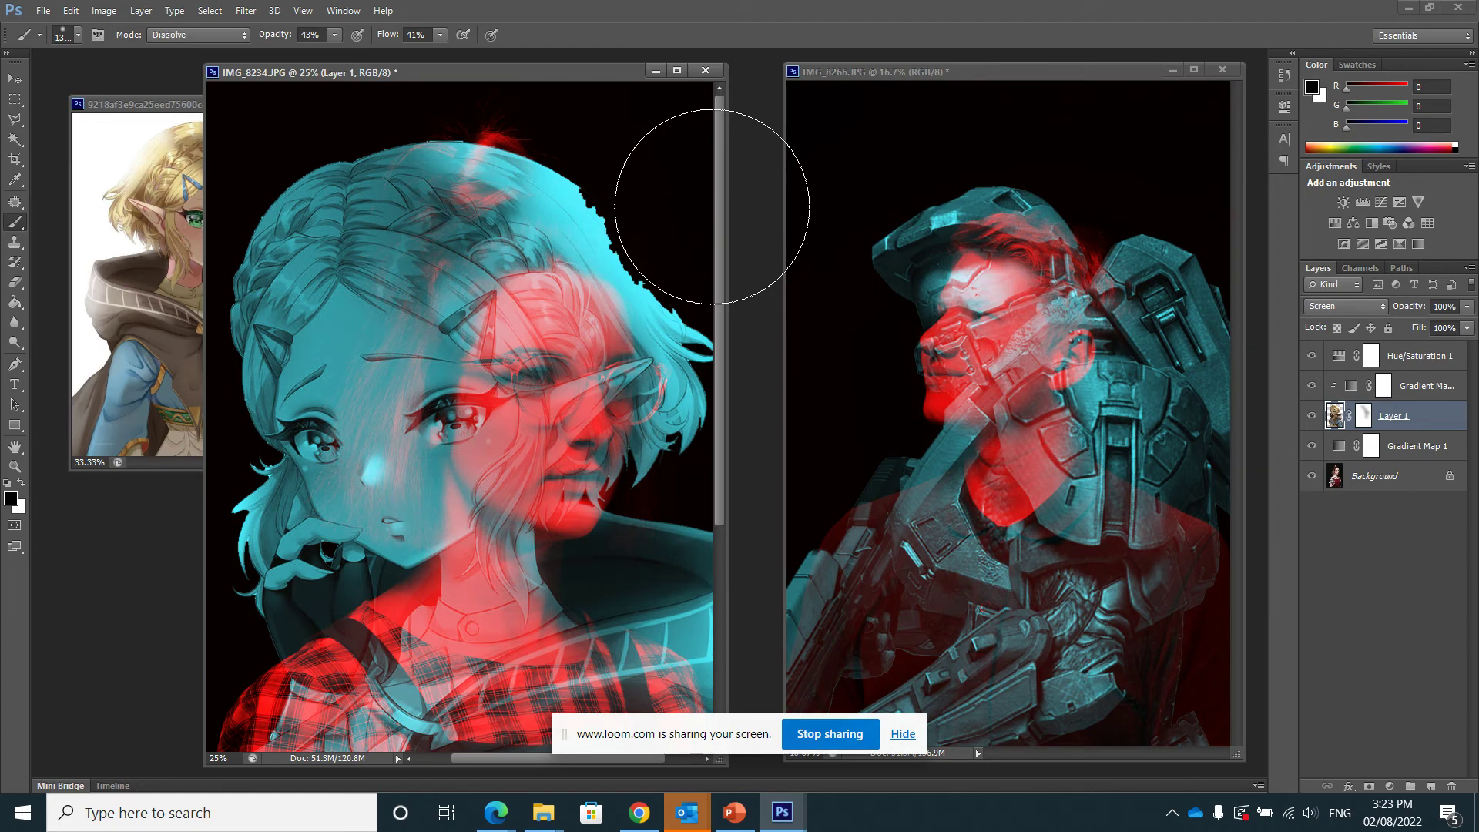
key(ctrl+plus)
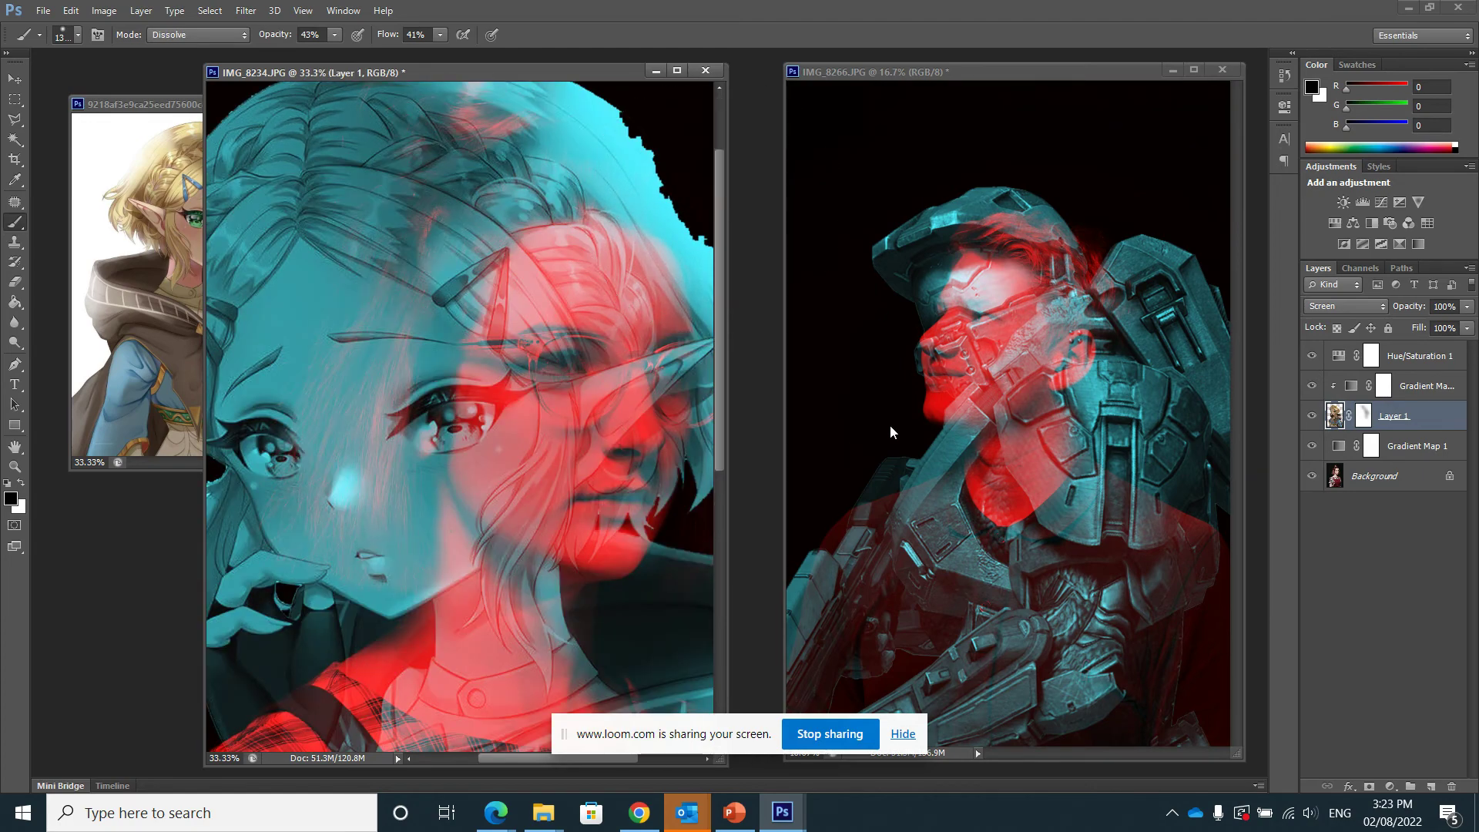
drag(727, 505, 1029, 379)
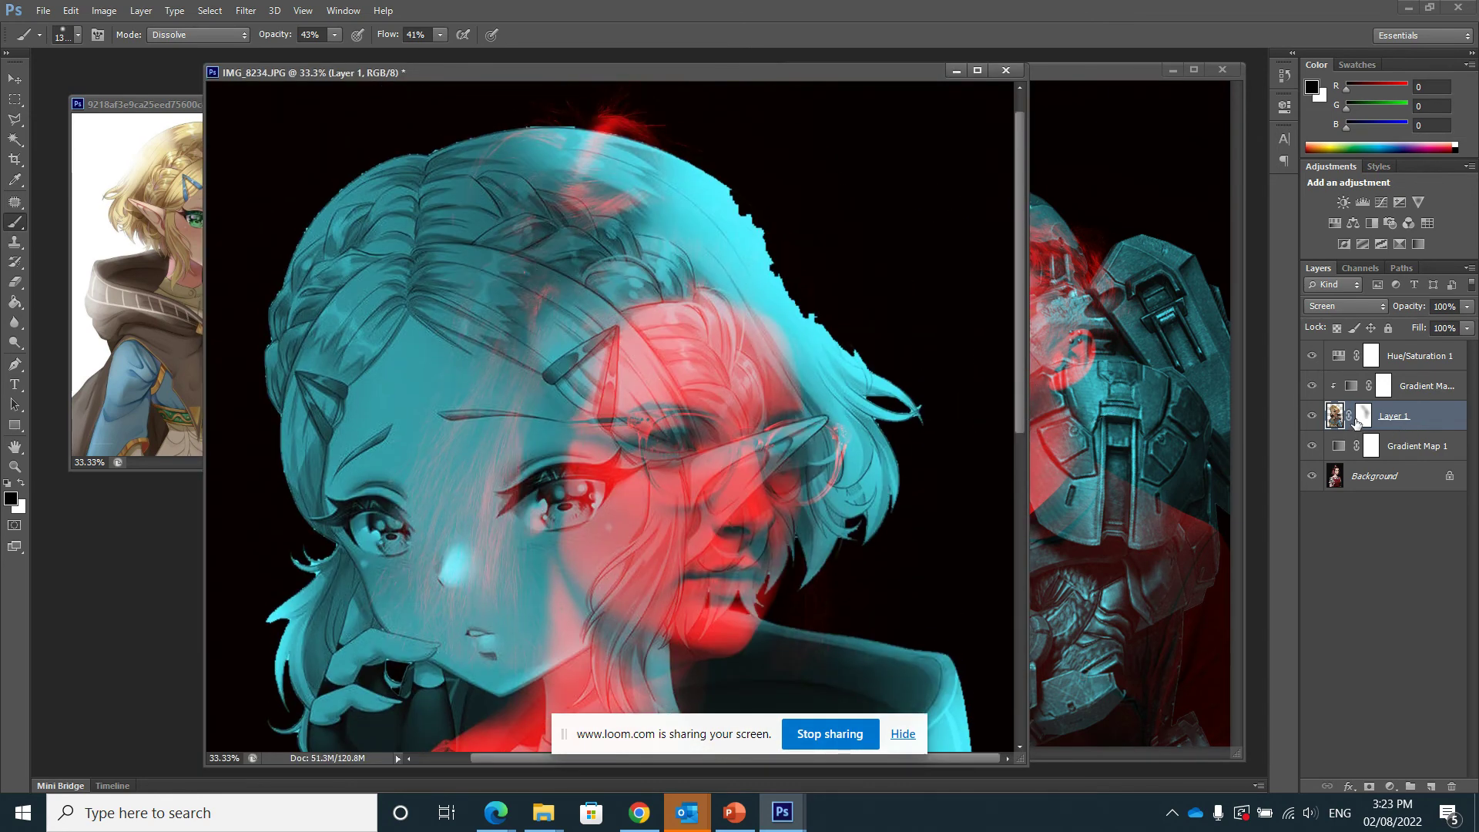
click(1360, 417)
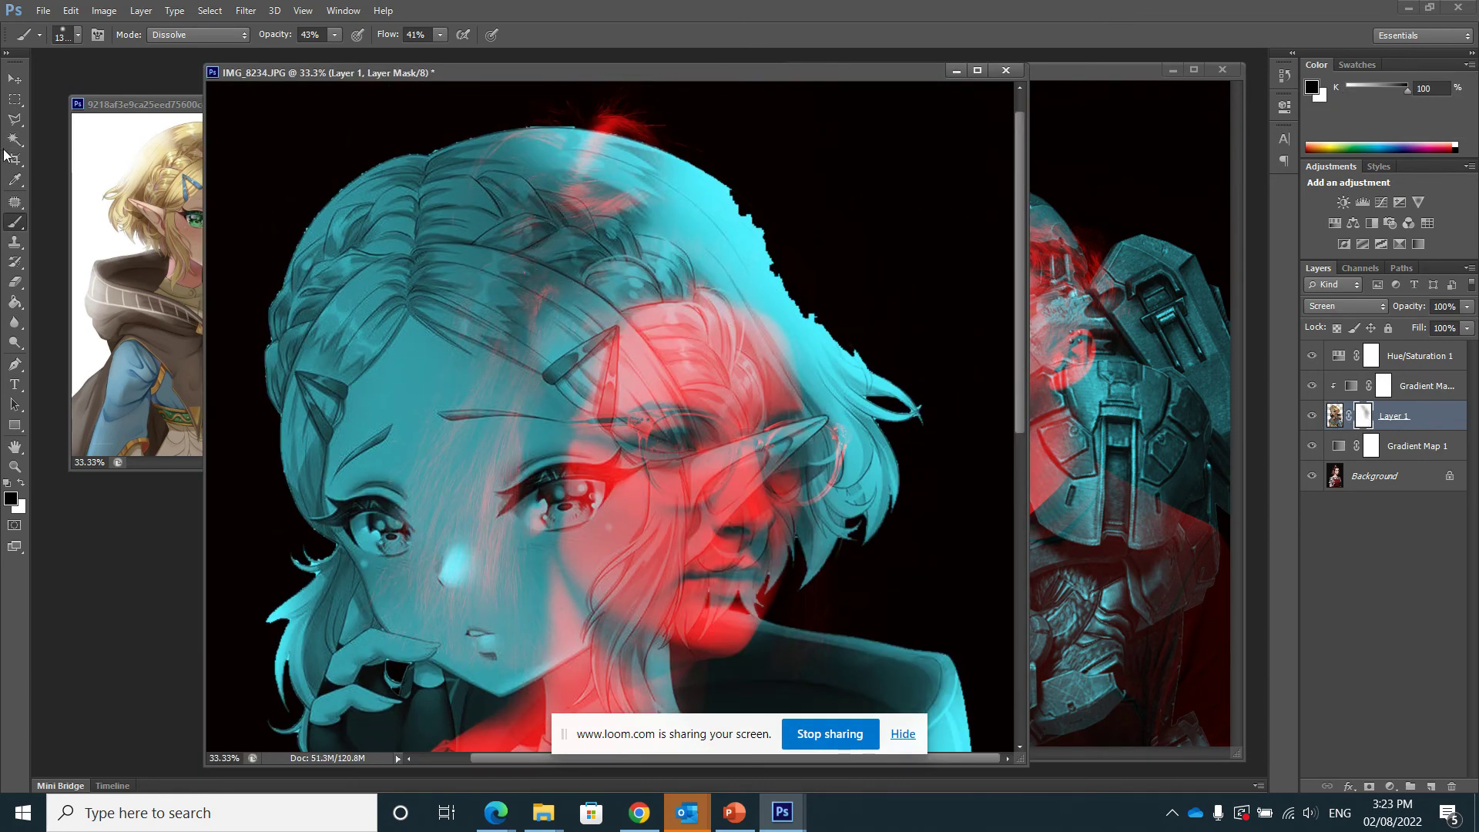
Step: Select the jagged strip along the back of the character's hair with the Polygonal Lasso at 1 px feather
click(14, 120)
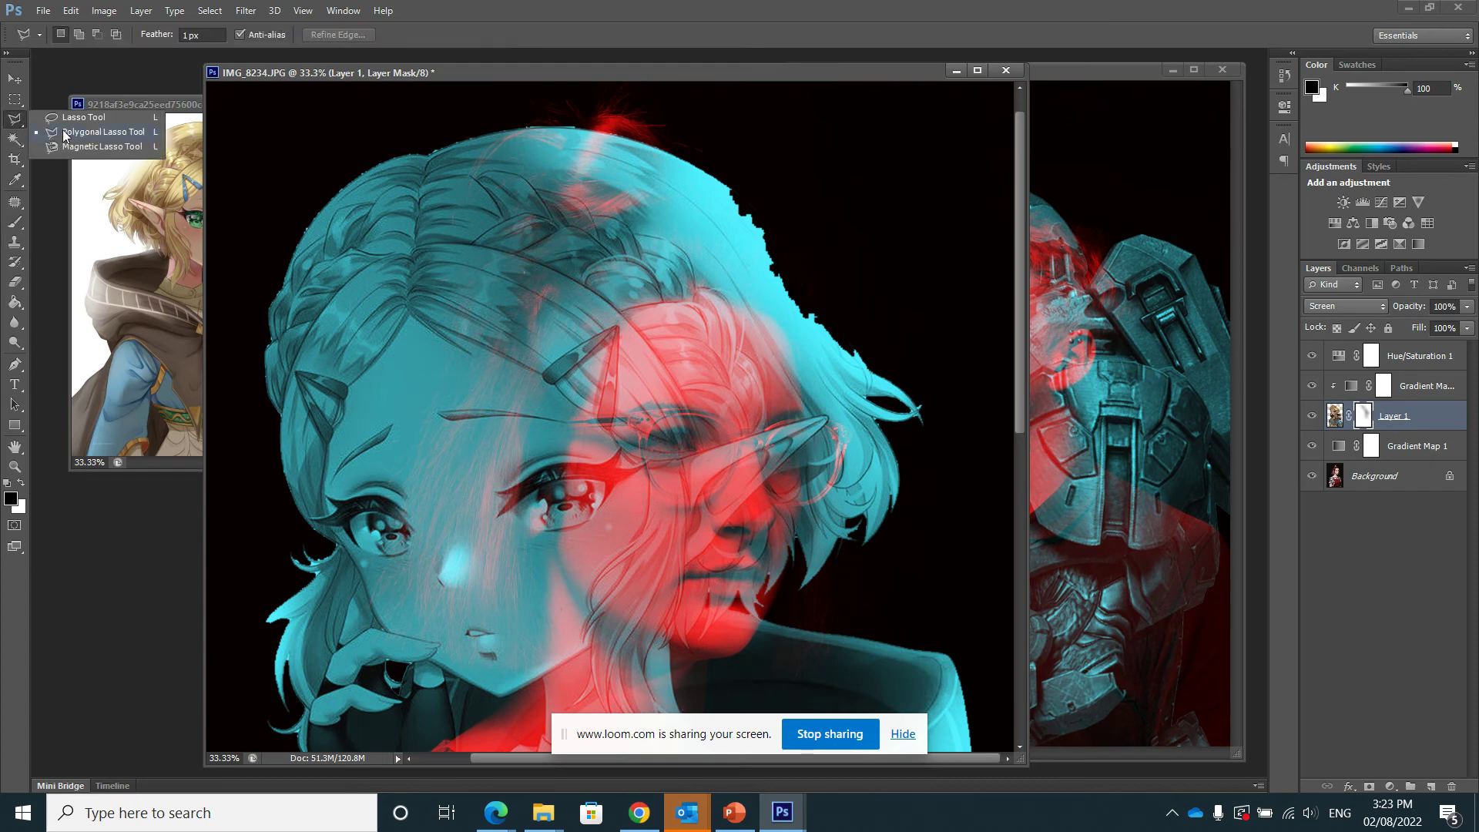
click(67, 135)
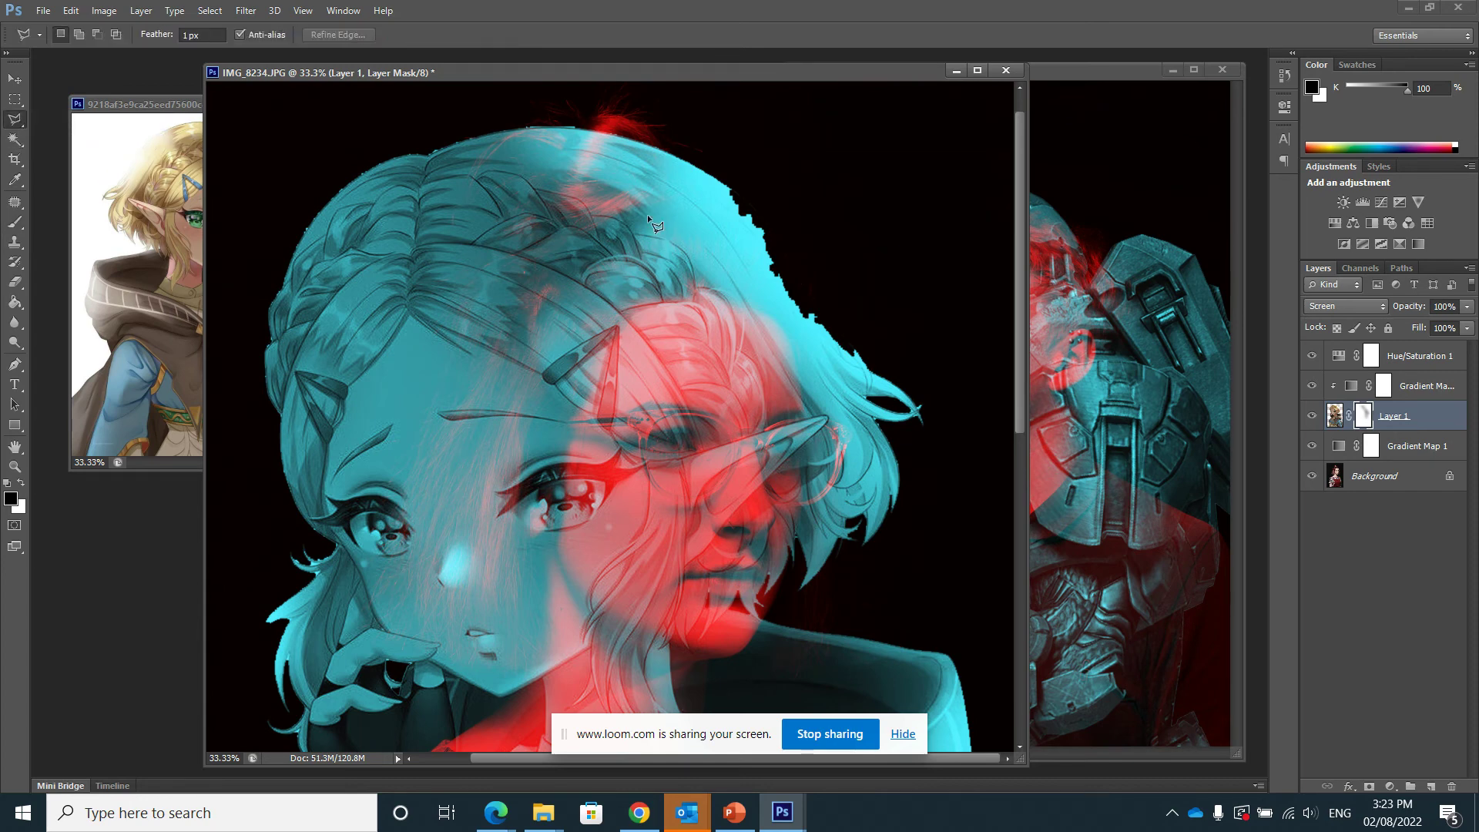
click(185, 36)
key(Return)
click(883, 373)
click(948, 275)
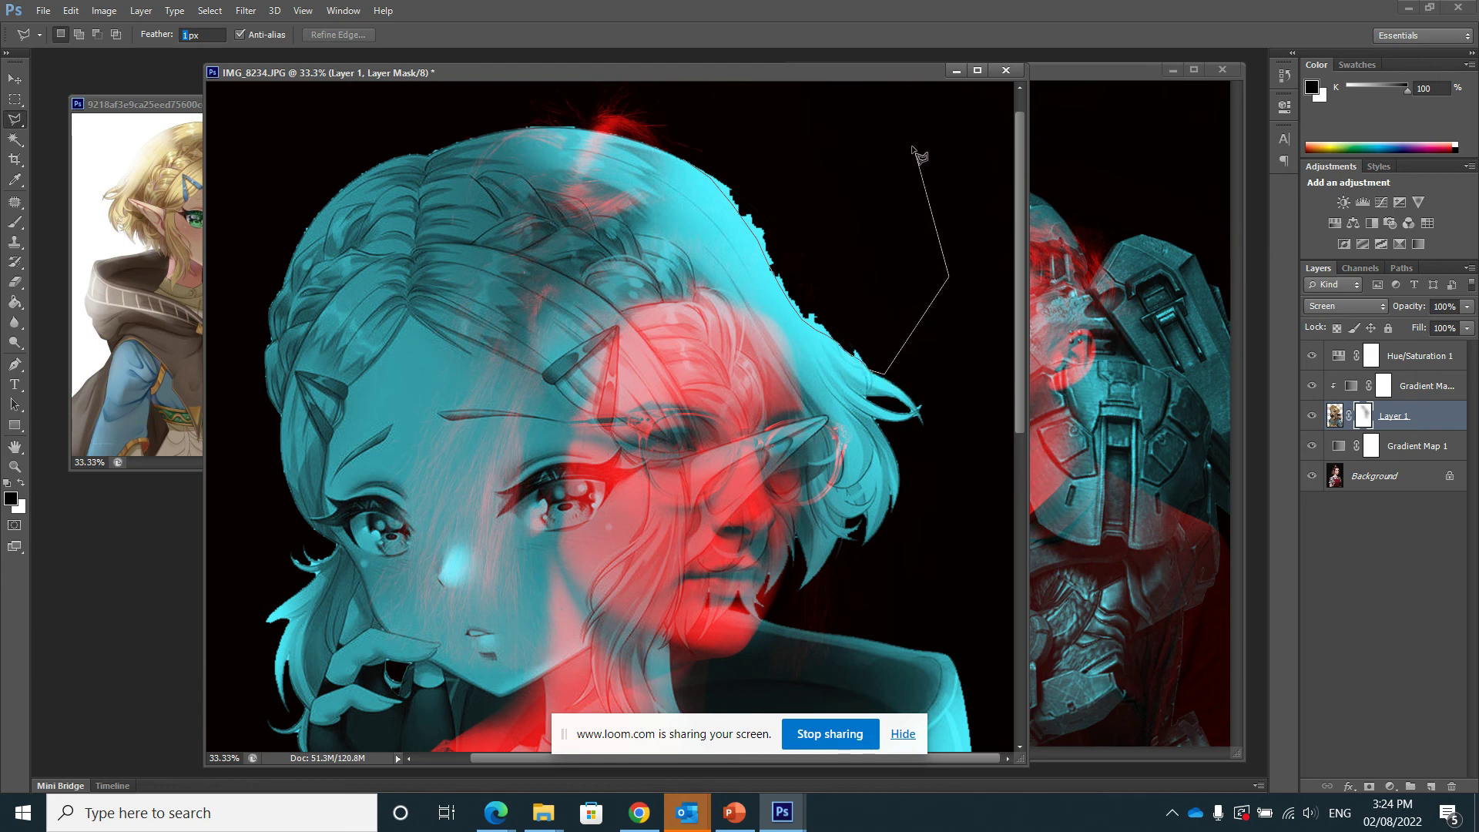
click(911, 144)
click(771, 103)
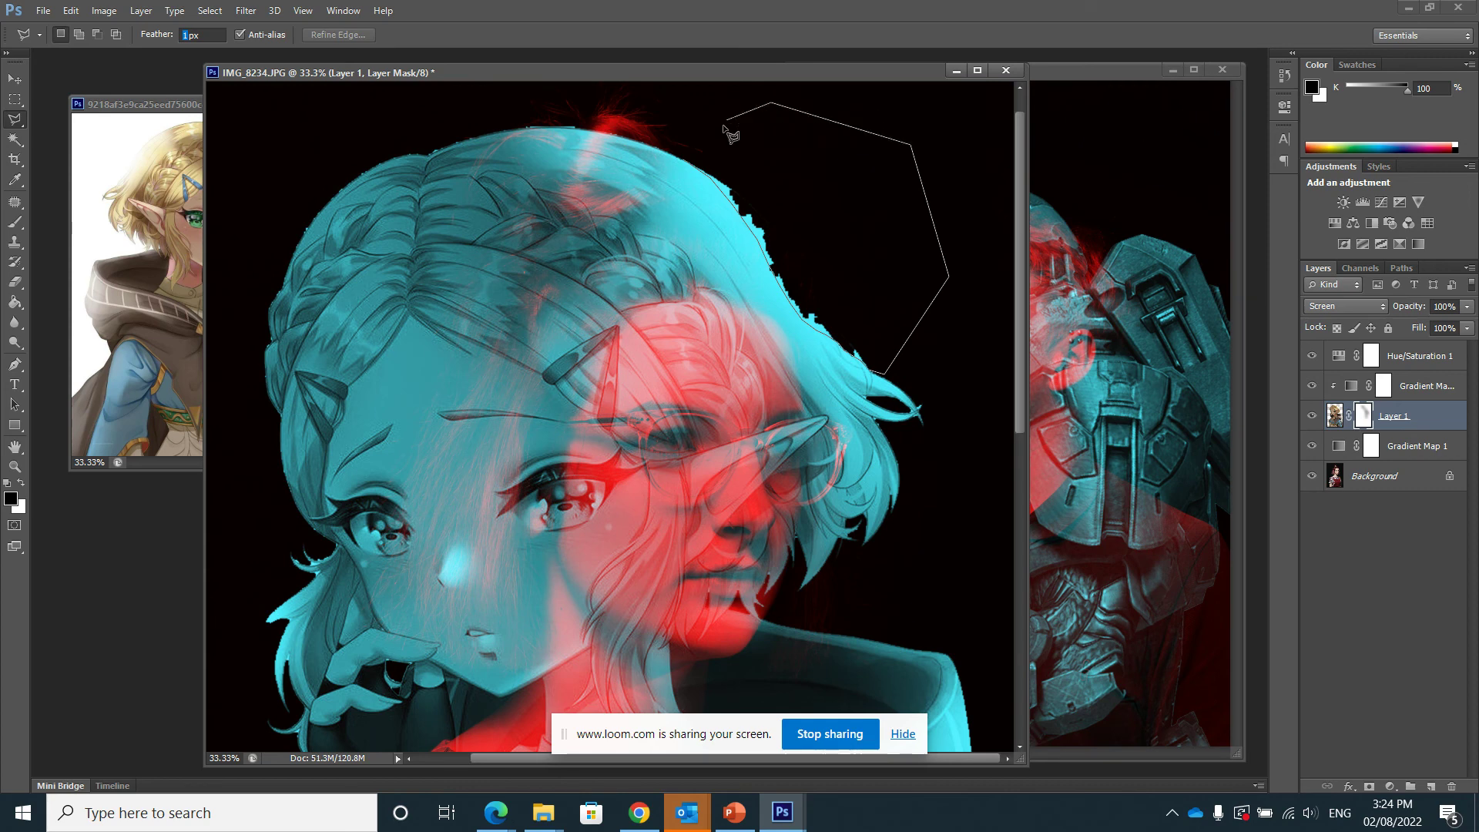
click(683, 162)
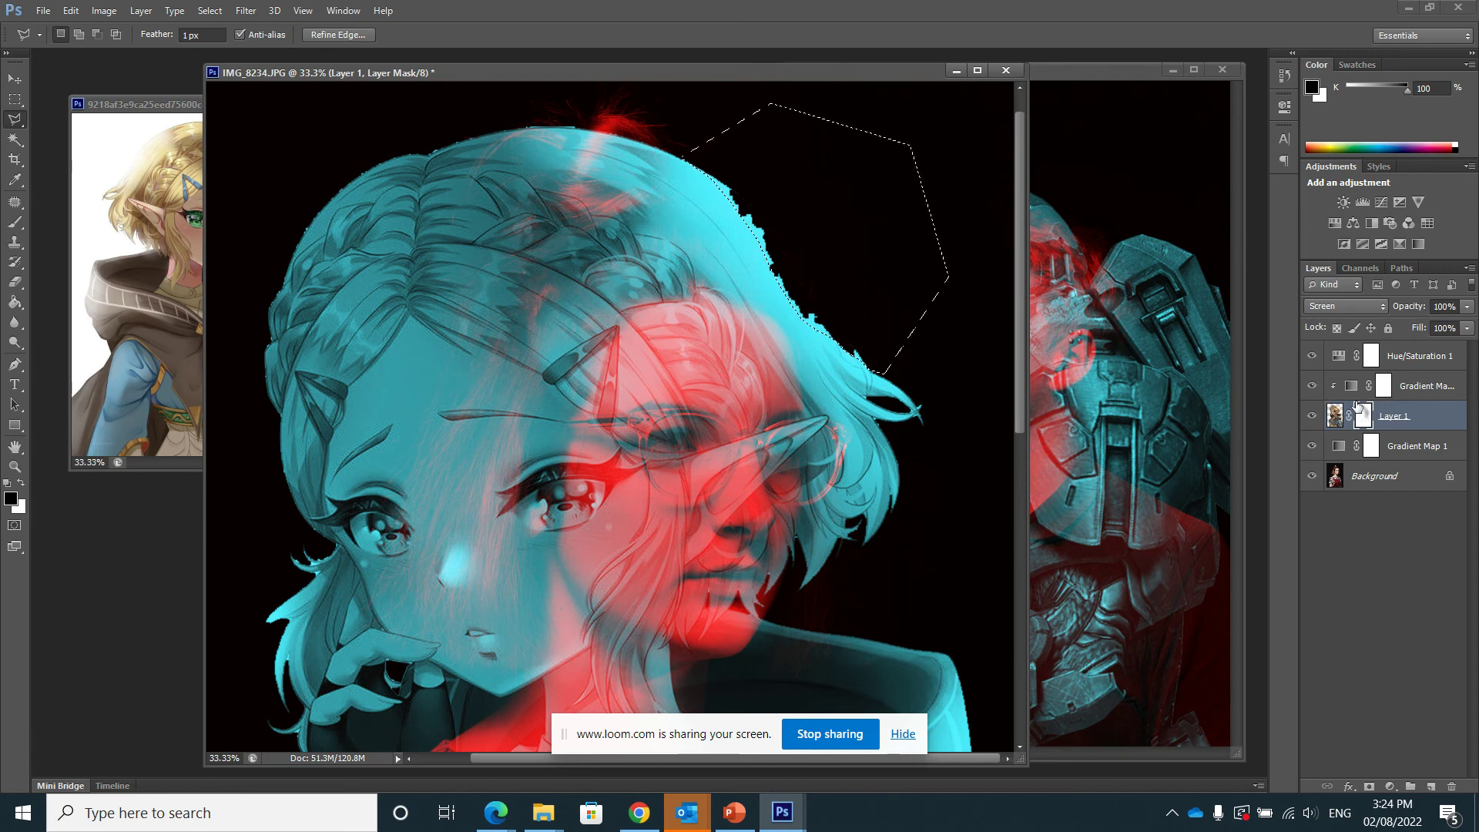
Step: Fill the selected area of Layer 1's mask with black to hide the jagged hair edge, and deselect
click(71, 11)
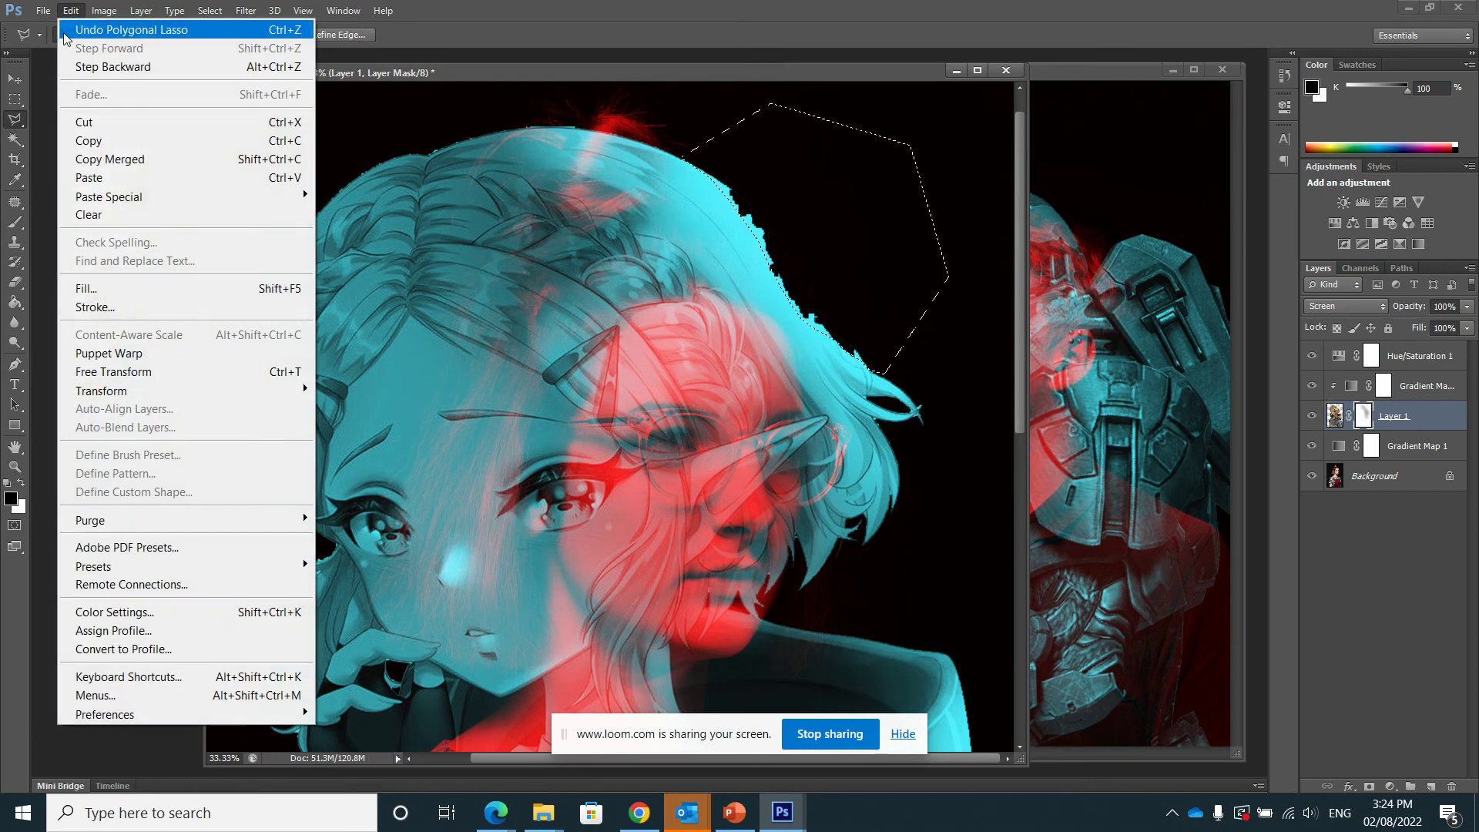
click(80, 291)
click(830, 239)
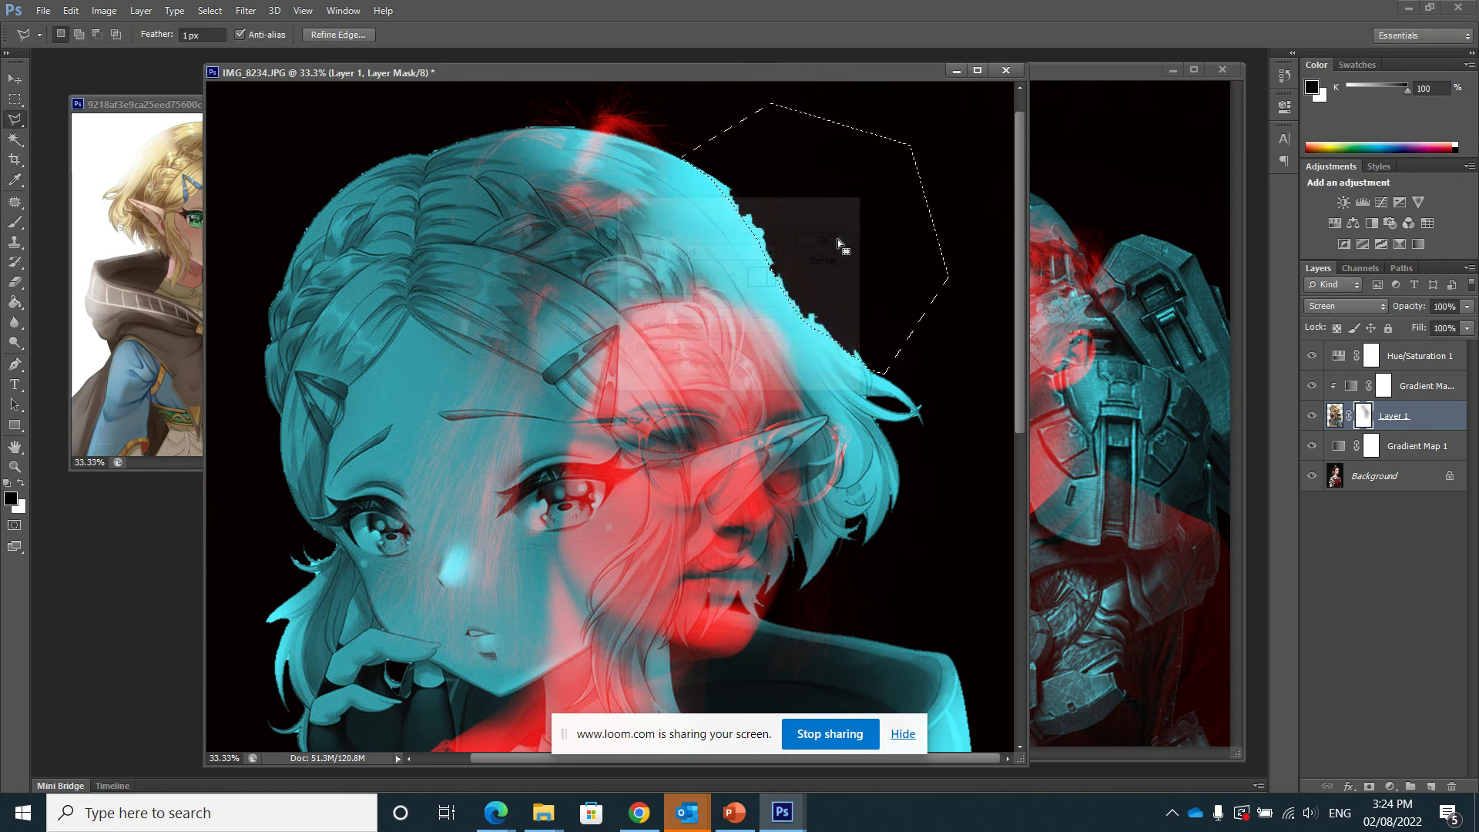
click(209, 11)
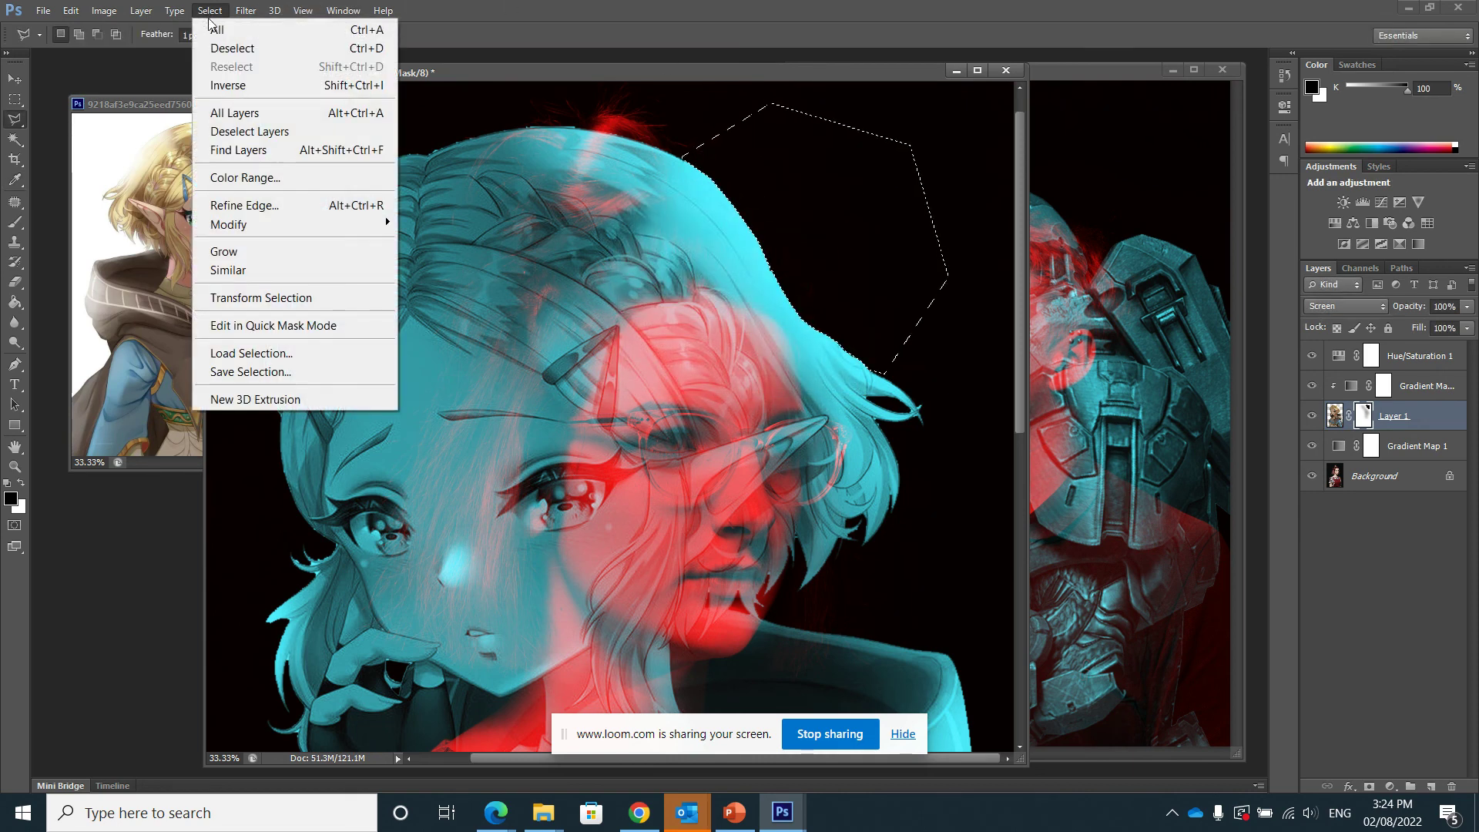
click(228, 49)
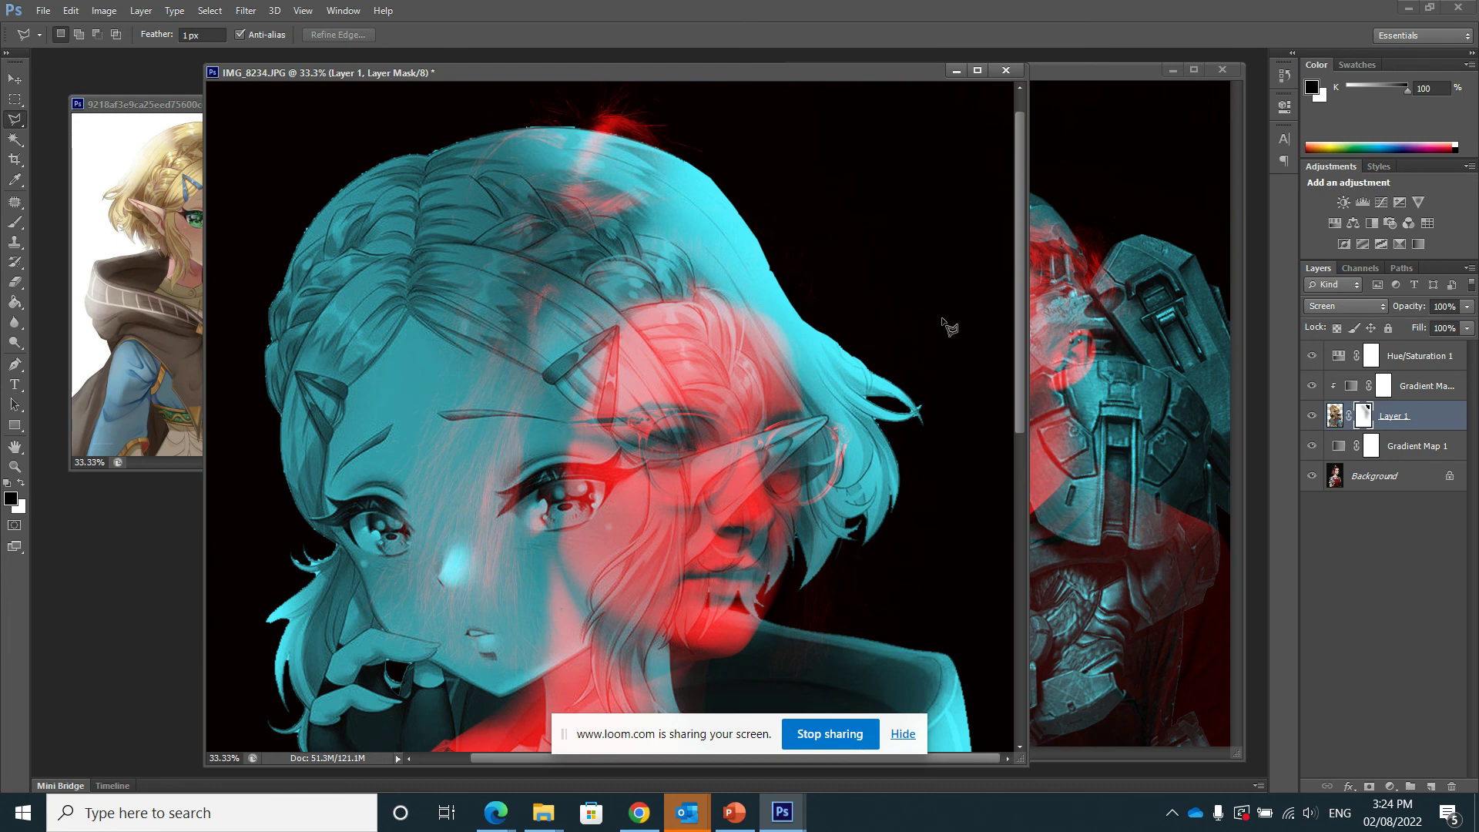
scroll(948, 327, down, 3)
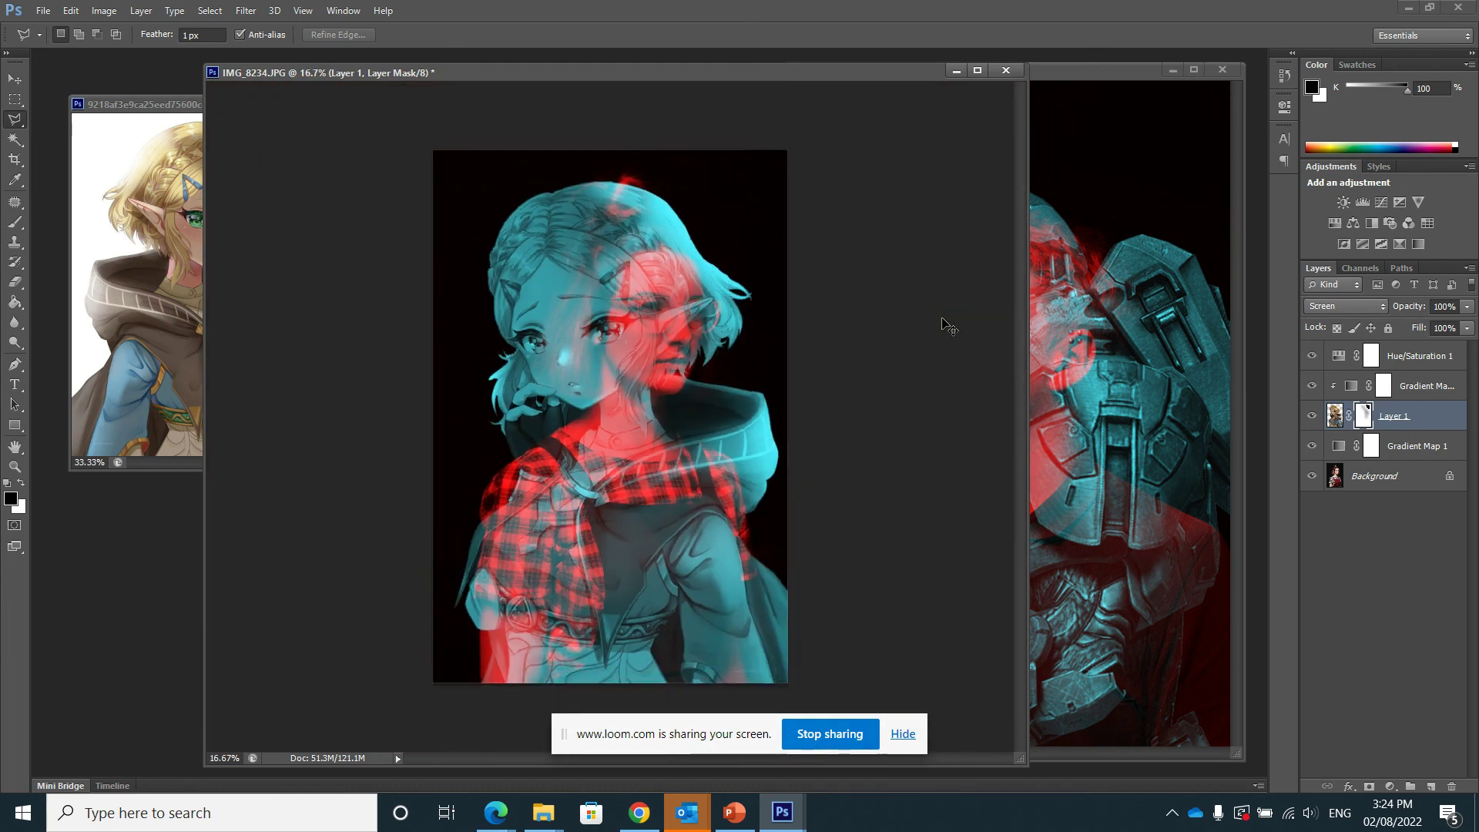
scroll(947, 326, down, 1)
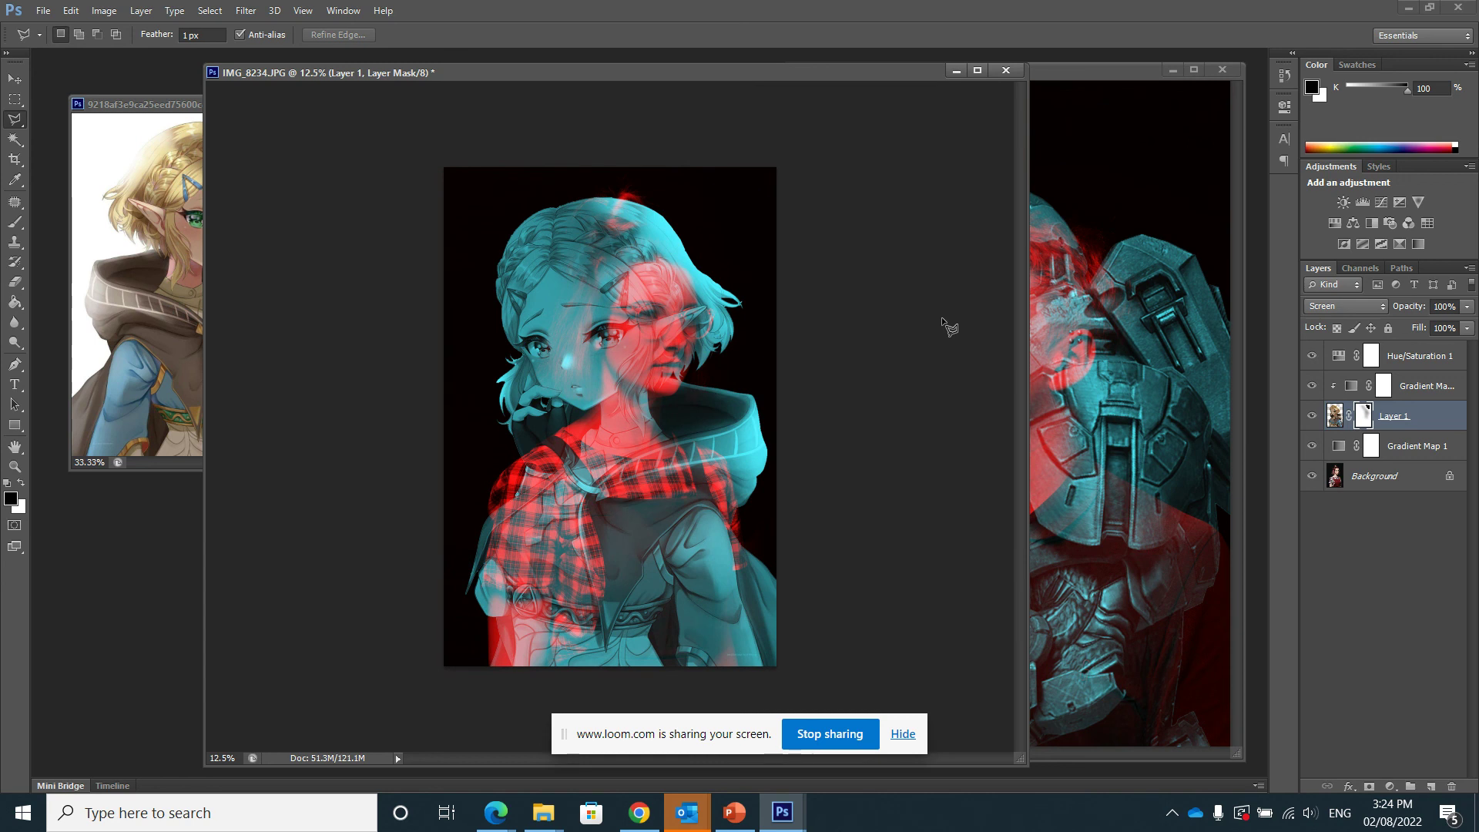